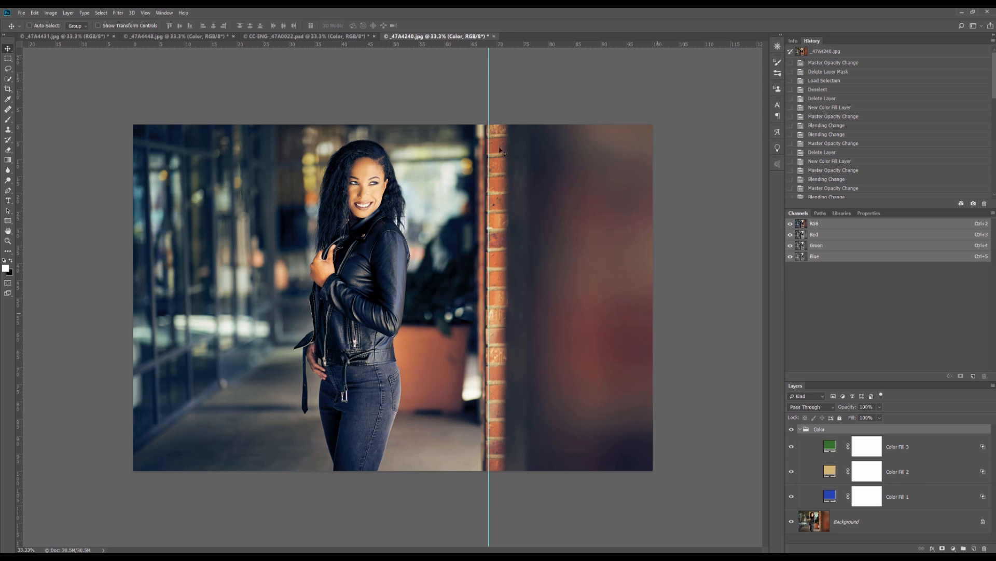
Switch to the CC-ENG-_47A0022.psd document and show its Color layer group
left_click(337, 36)
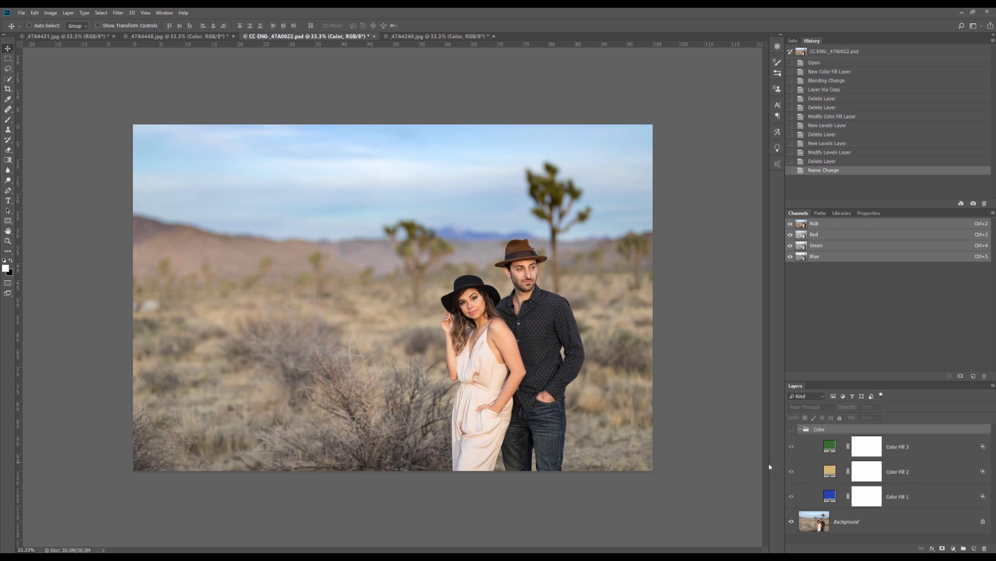
left_click(792, 430)
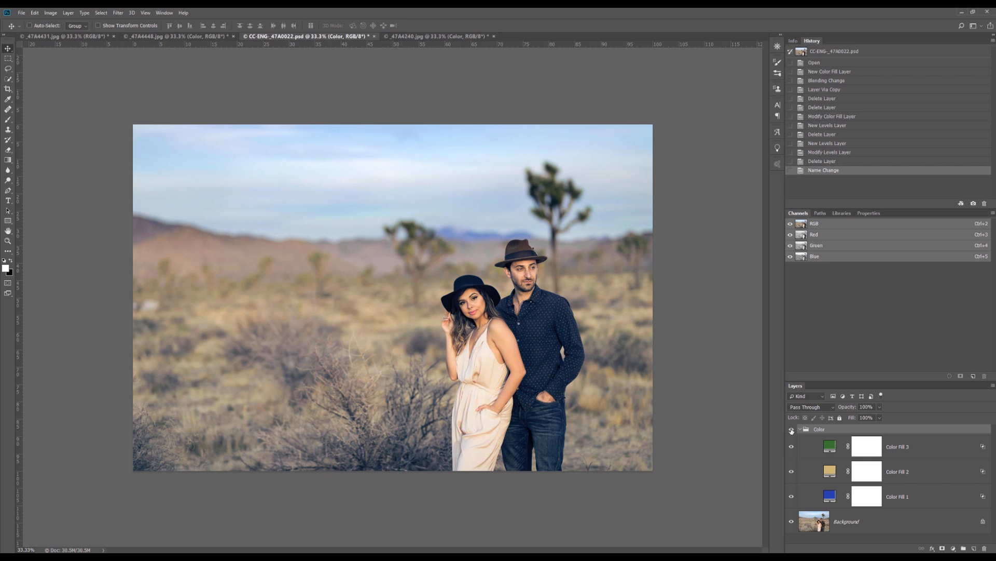
In the _47A4240.jpg document, hide and collapse the Color group, and select the Background layer
left_click(415, 36)
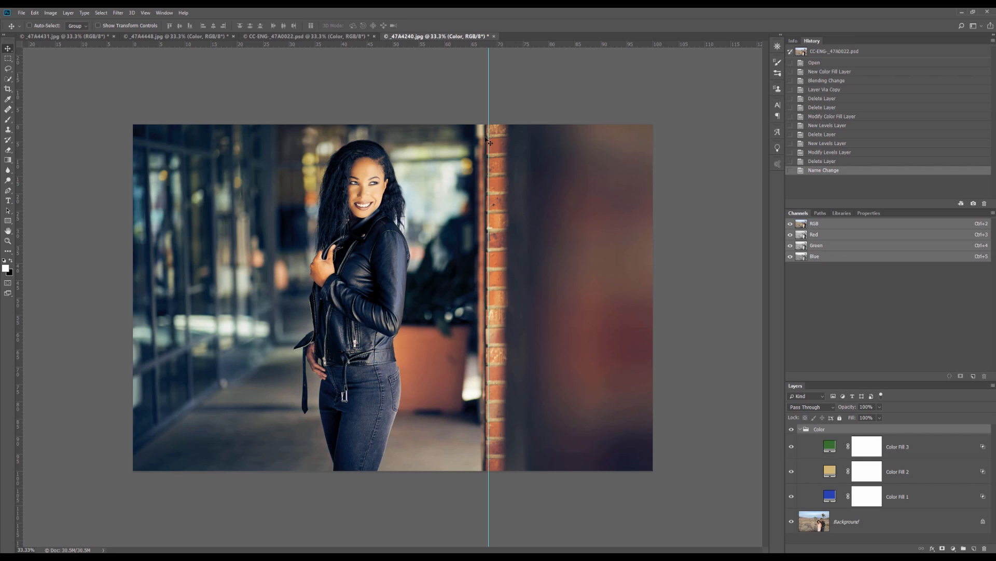
left_click(792, 429)
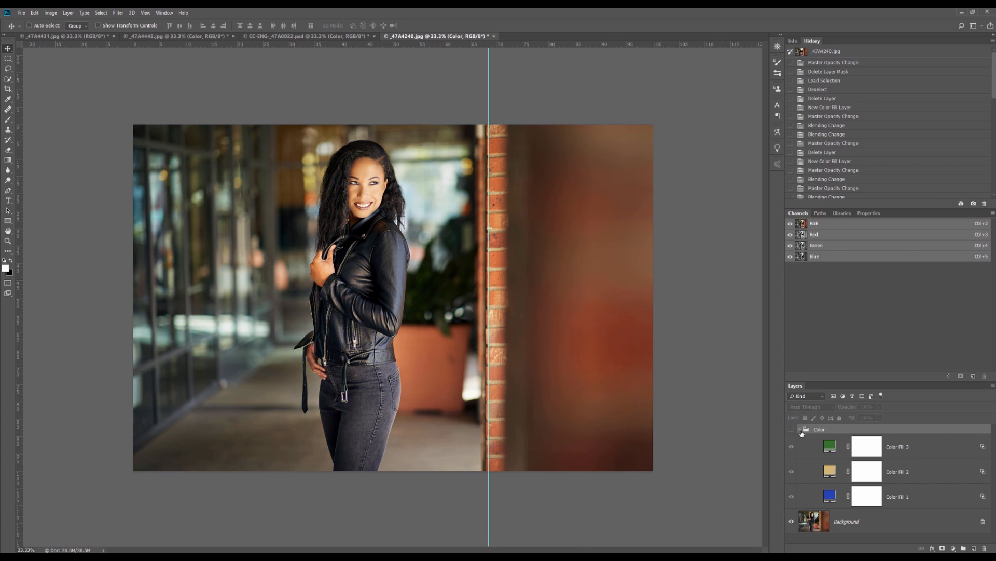
left_click(801, 430)
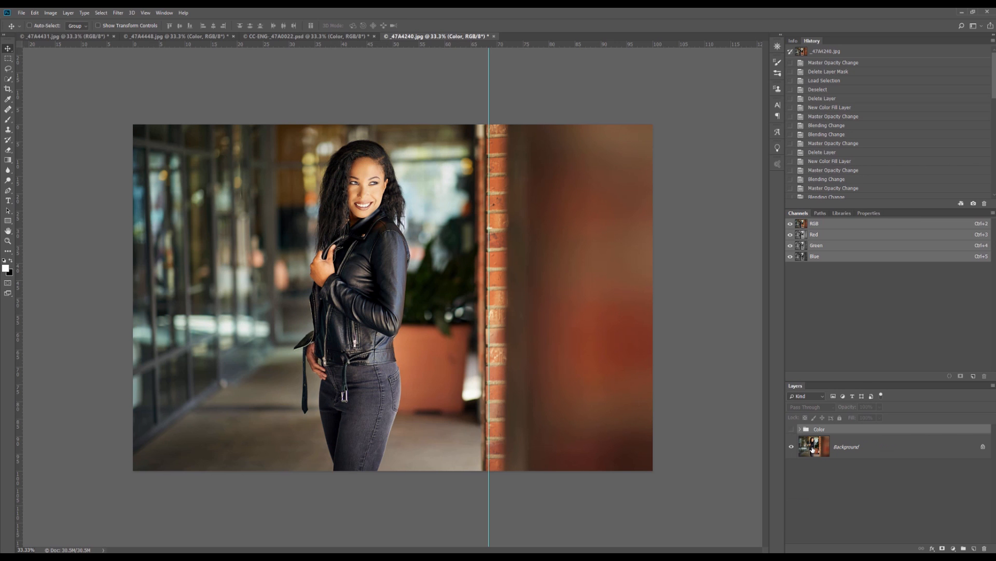
left_click(812, 449)
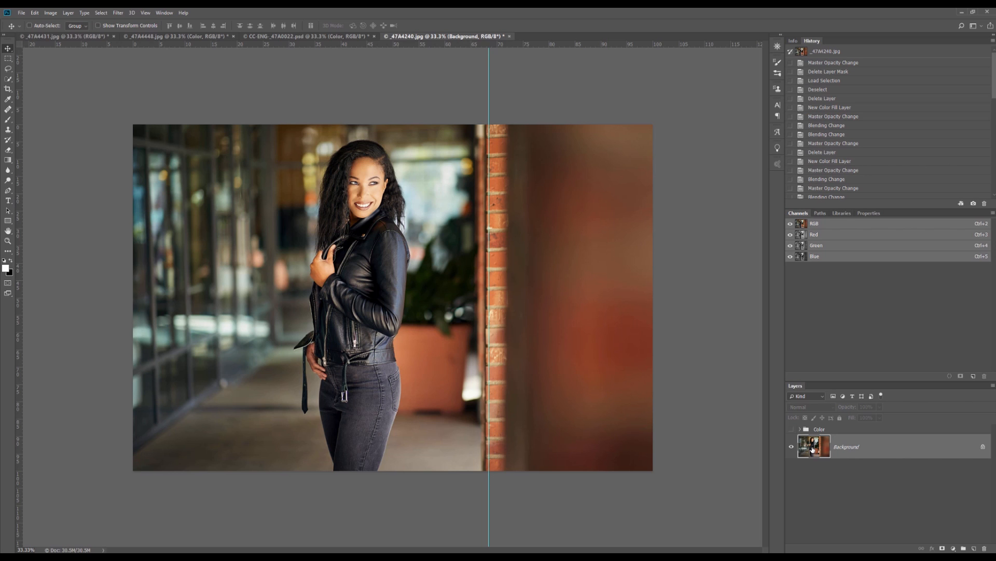
Add a Solid Color fill layer above the Background in dark navy blue, hex 0e104d
left_click(953, 548)
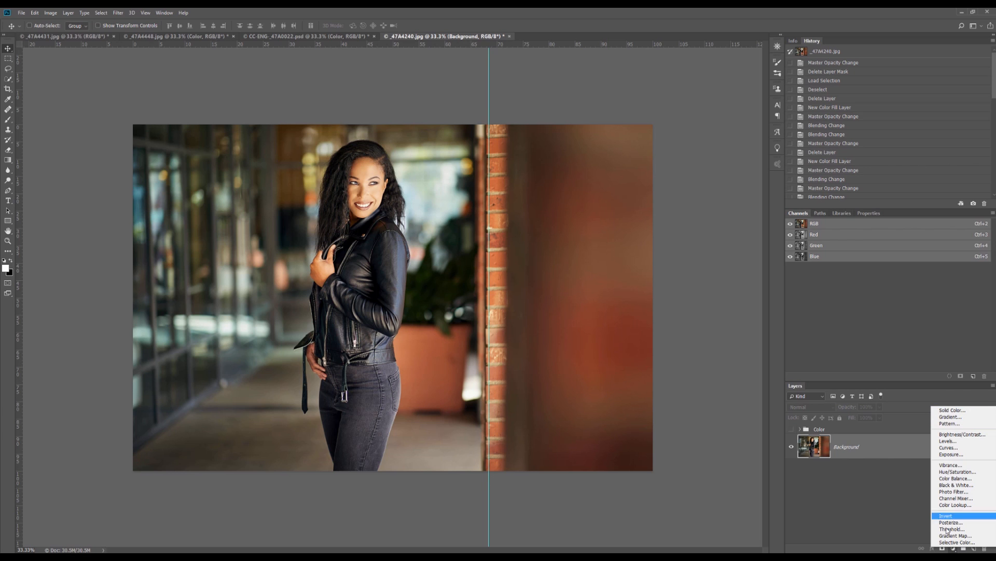
left_click(952, 548)
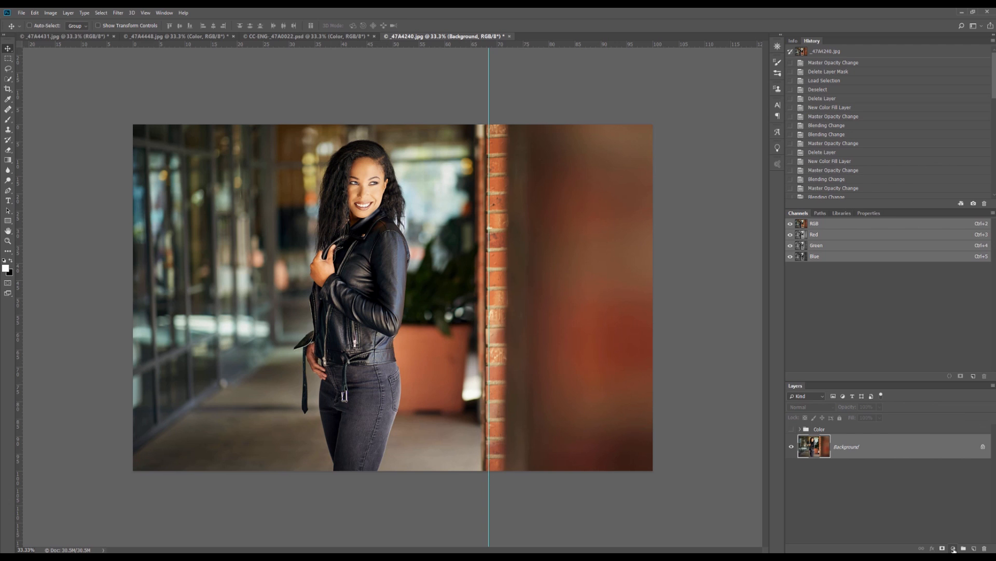
left_click(954, 549)
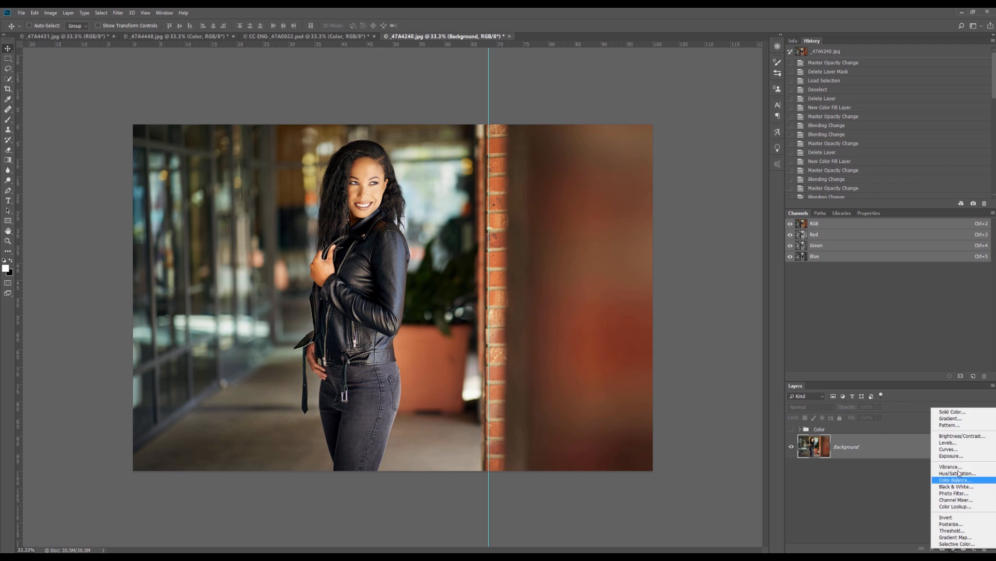
left_click(953, 412)
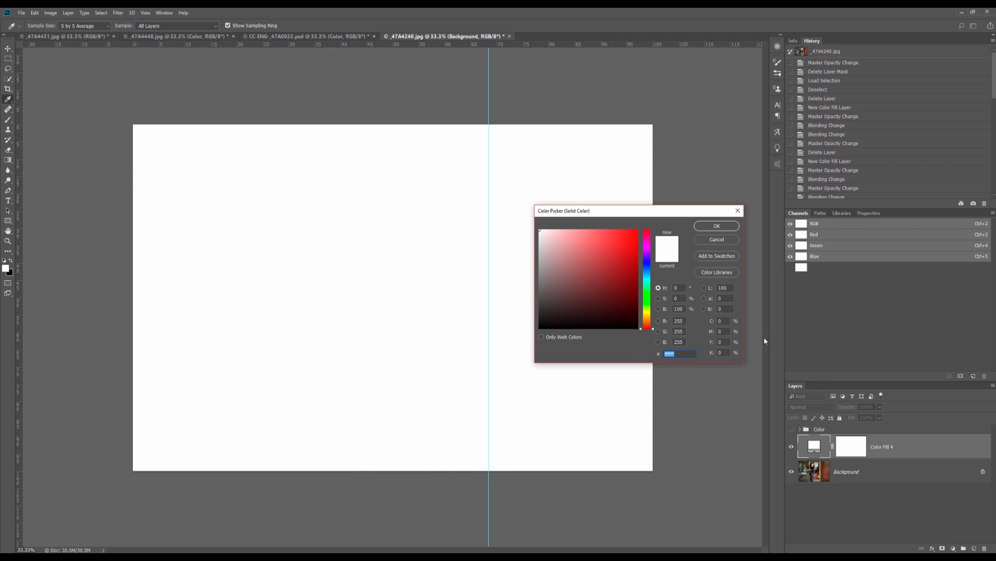
left_click(647, 264)
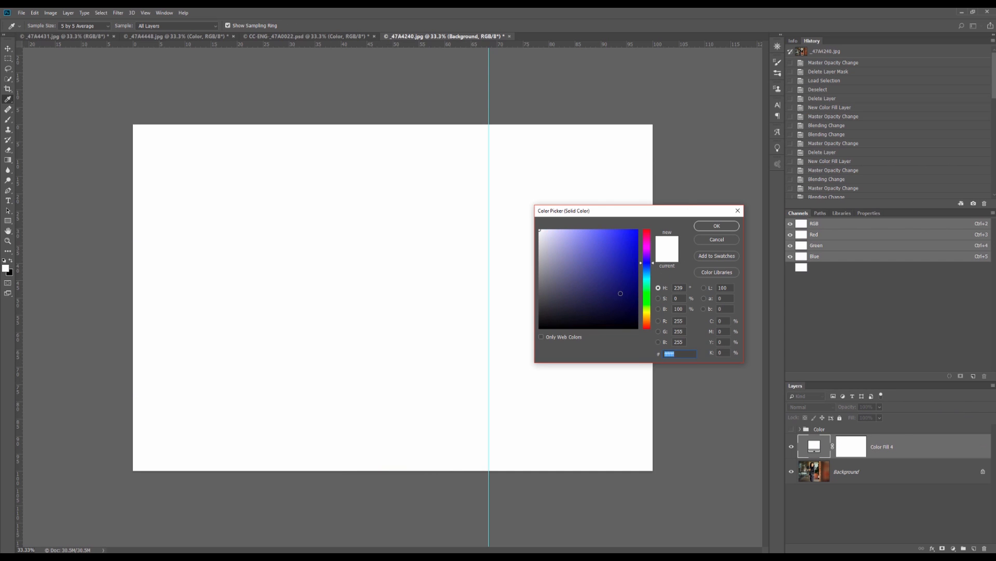
left_click_drag(620, 294, 618, 299)
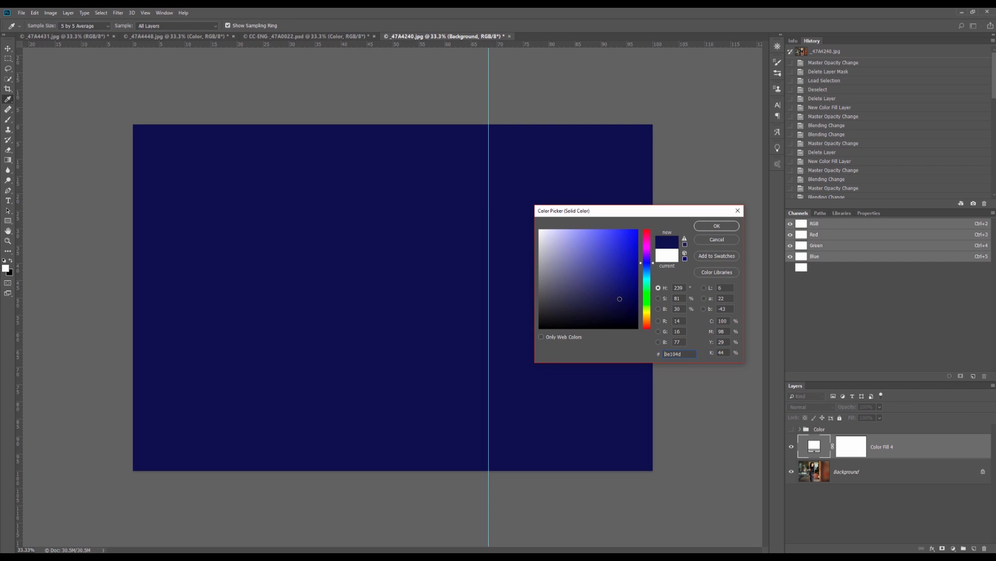
left_click(717, 226)
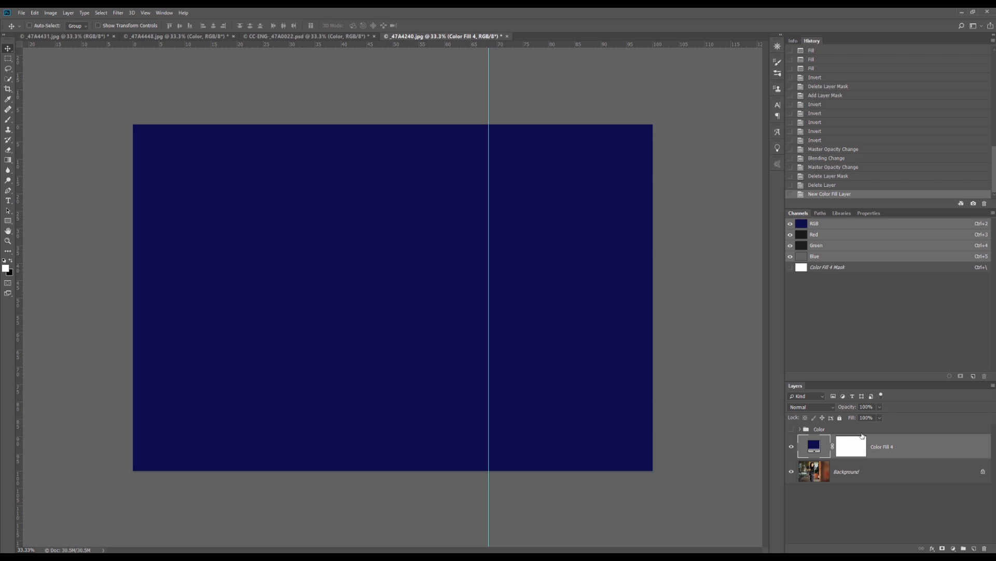
Try varying the navy fill layer's opacity in the Normal and Color blend modes
left_click(880, 407)
mouse_move(880, 417)
left_mouse_down()
mouse_move(852, 418)
mouse_move(894, 418)
left_mouse_up()
left_click(854, 413)
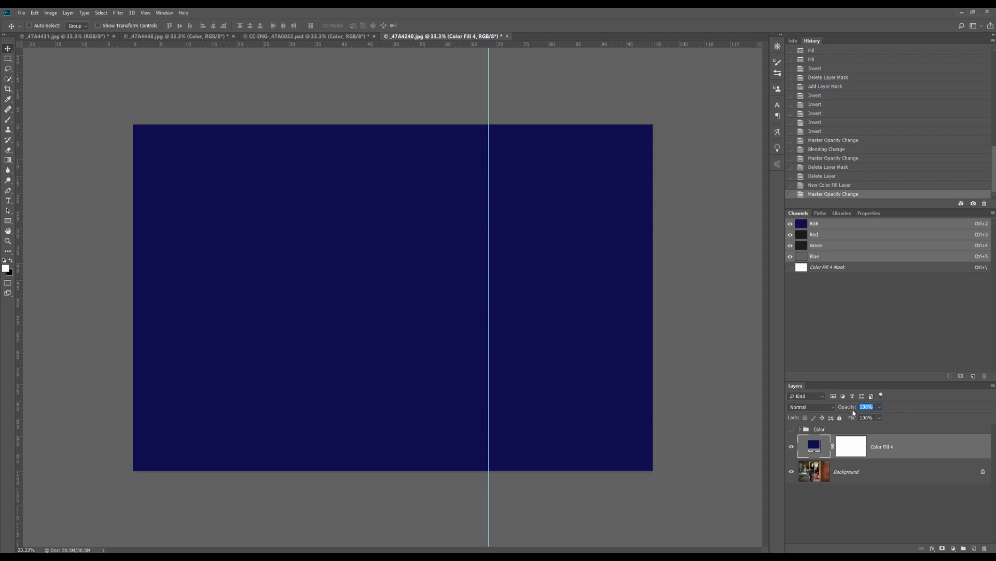
left_click(809, 408)
left_click(805, 392)
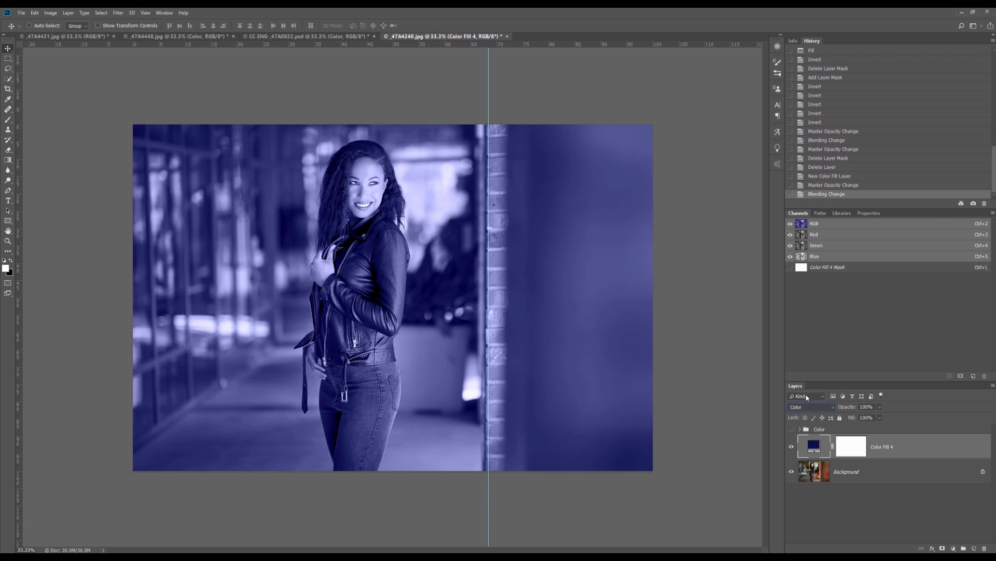
left_click(880, 407)
mouse_move(881, 418)
left_mouse_down()
mouse_move(853, 417)
mouse_move(880, 417)
left_mouse_up()
Try the Soft Light blend mode on the navy fill layer at varying opacity
left_click(812, 407)
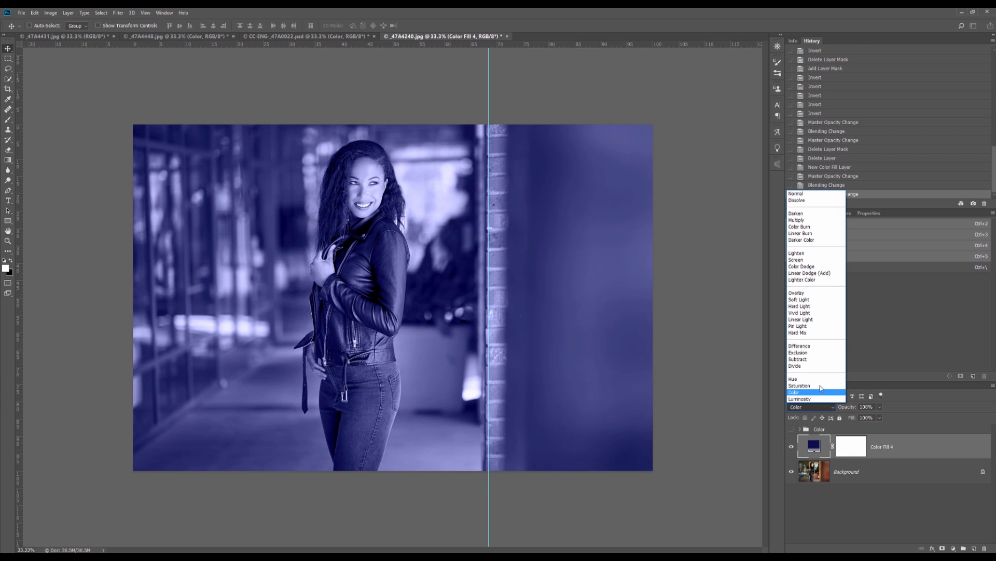
left_click(804, 300)
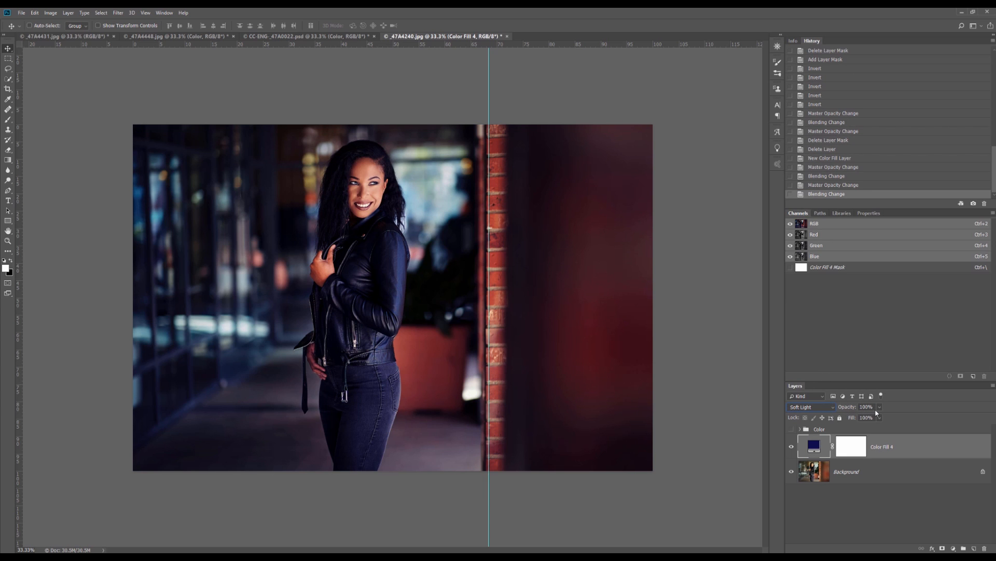
left_click(879, 407)
mouse_move(881, 417)
left_mouse_down()
mouse_move(860, 417)
mouse_move(888, 418)
mouse_move(880, 414)
left_mouse_up()
Set the navy fill layer's blend mode to Normal and its opacity to 30%
left_click(811, 407)
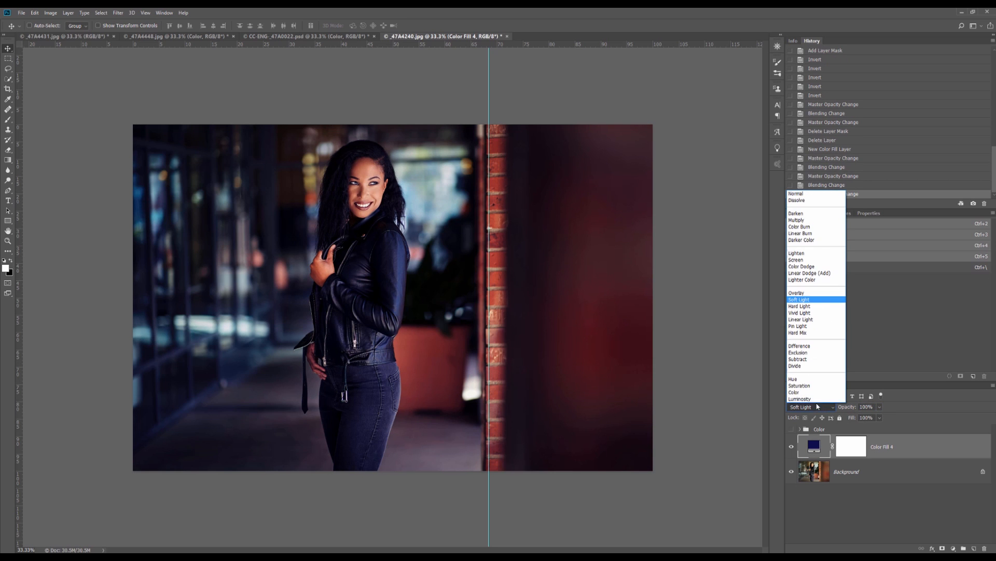
left_click(804, 195)
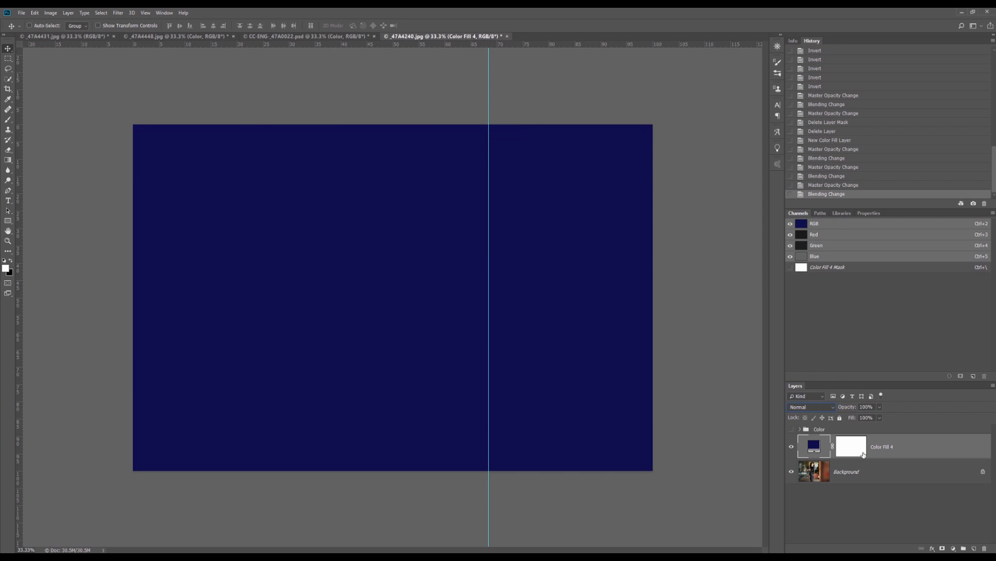
left_click(879, 406)
left_click_drag(881, 417, 856, 418)
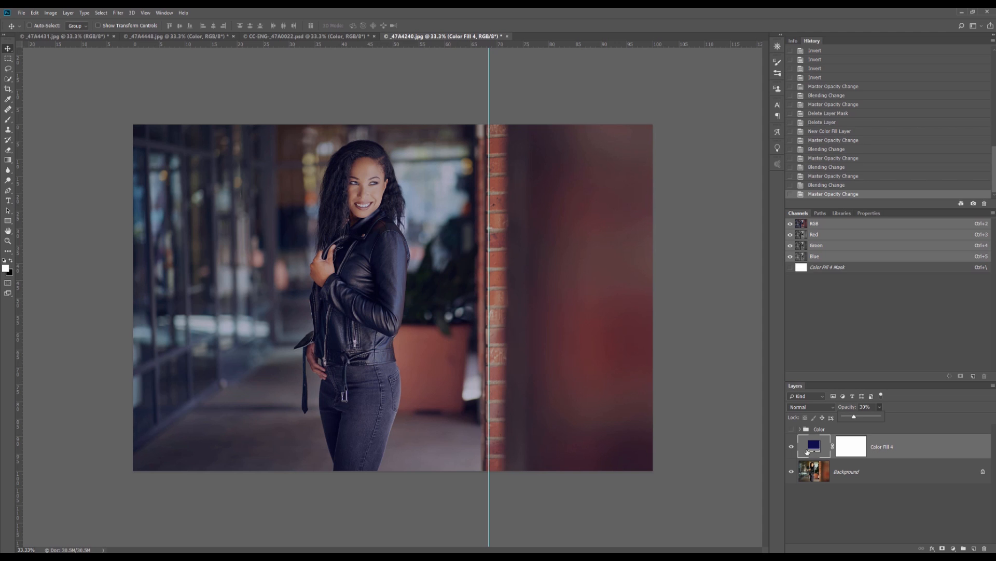
Hide the navy fill layer and delete its layer mask
left_click(848, 452)
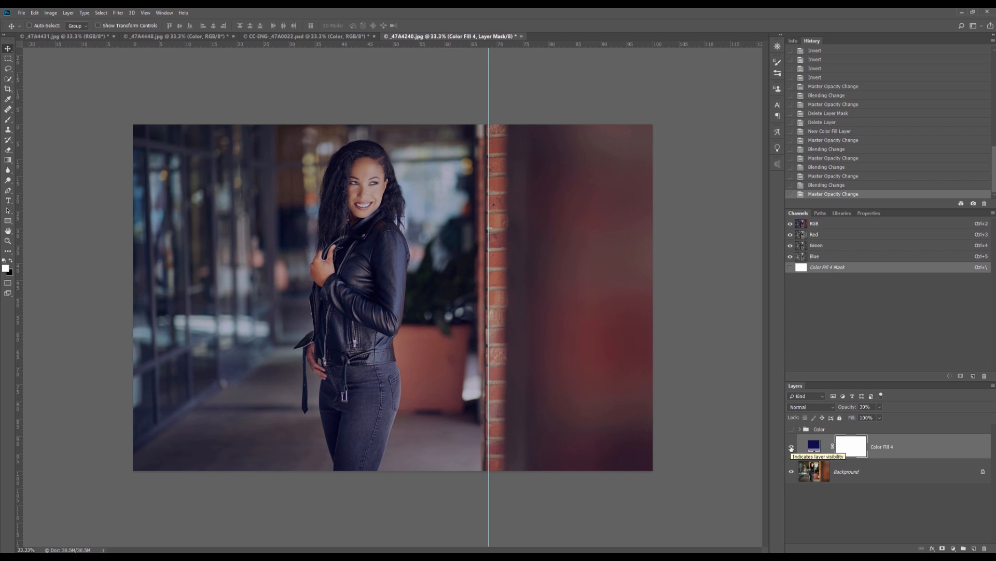
left_click(791, 447)
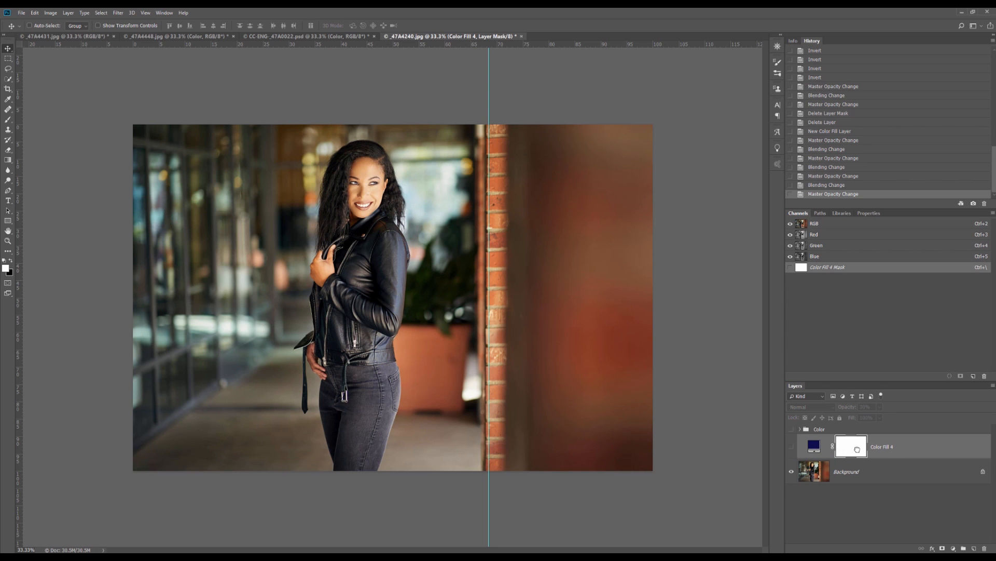
left_click_drag(856, 450, 985, 549)
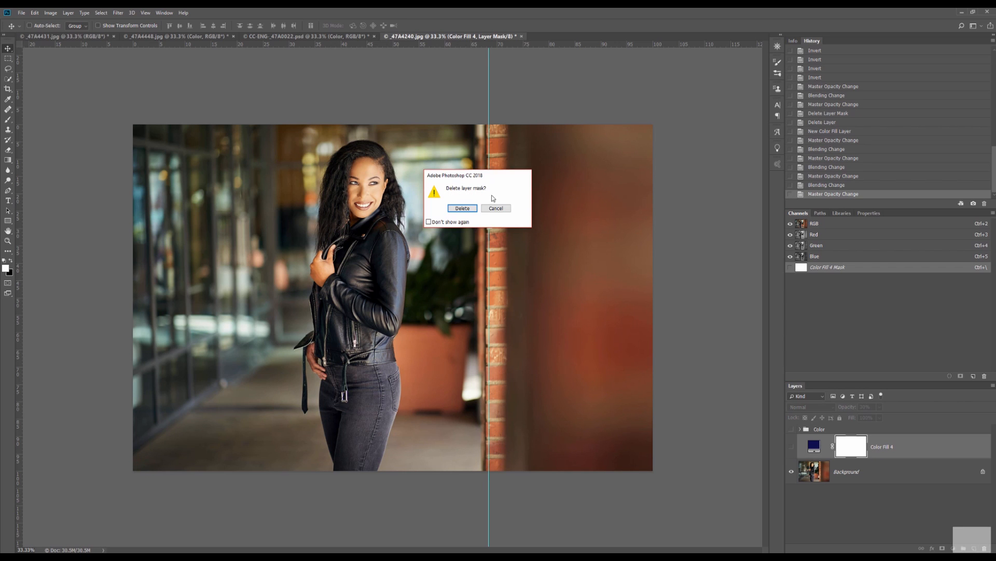
left_click(463, 209)
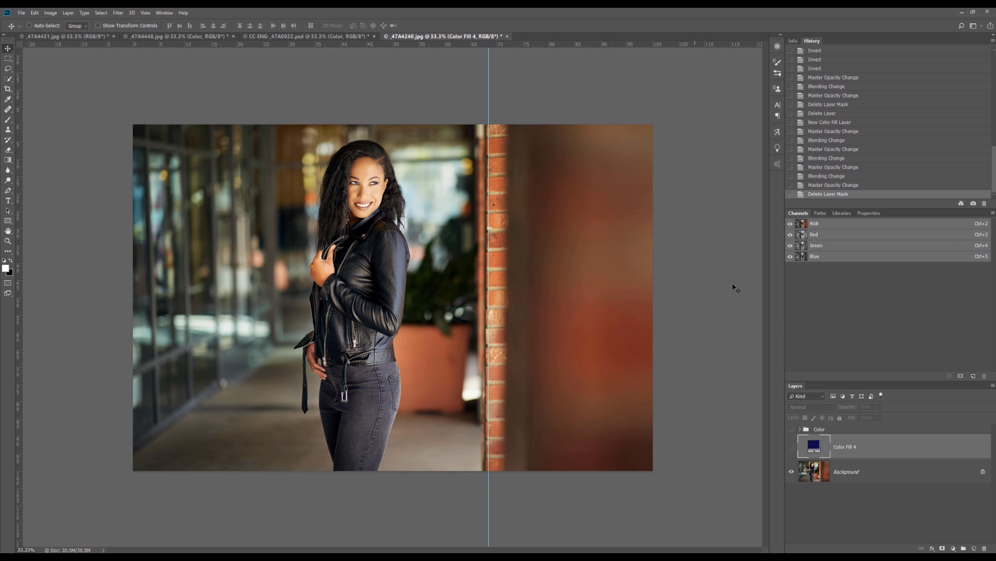
Load the RGB channel's luminosity as a selection and add it as a layer mask on the navy fill layer, made visible again
left_click(163, 14)
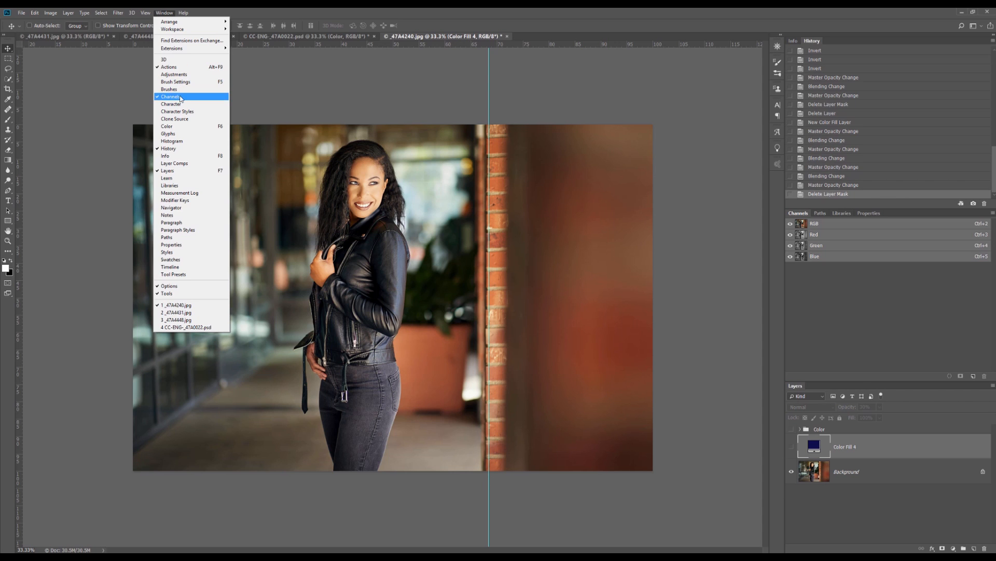
left_click(480, 195)
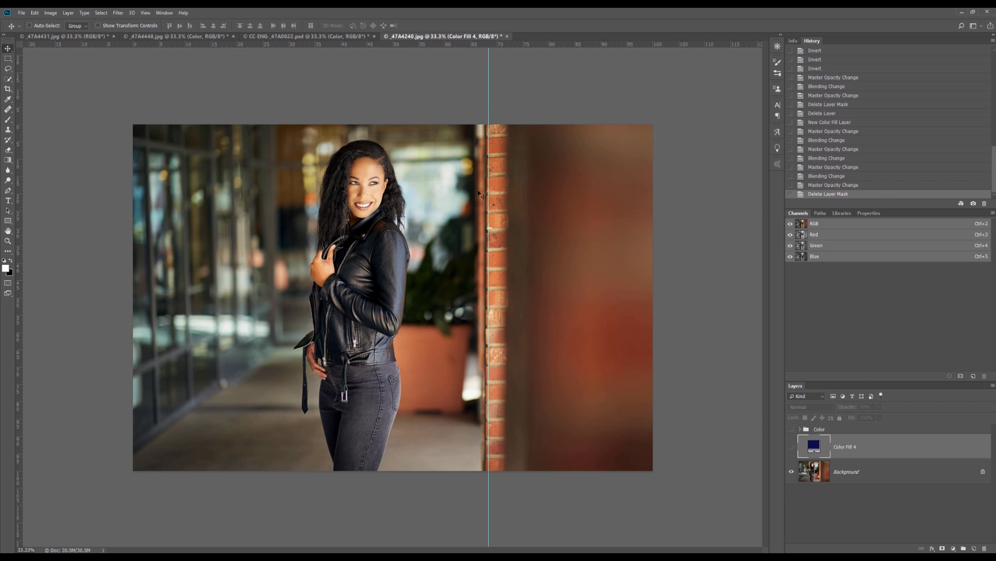
key("ctrl")
left_click(802, 227, "ctrl")
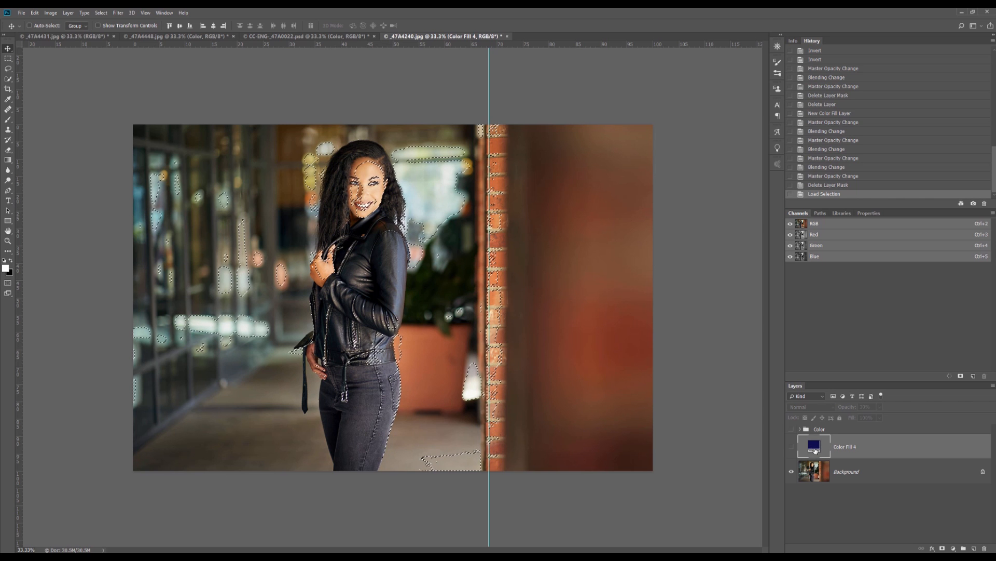
left_click(791, 446)
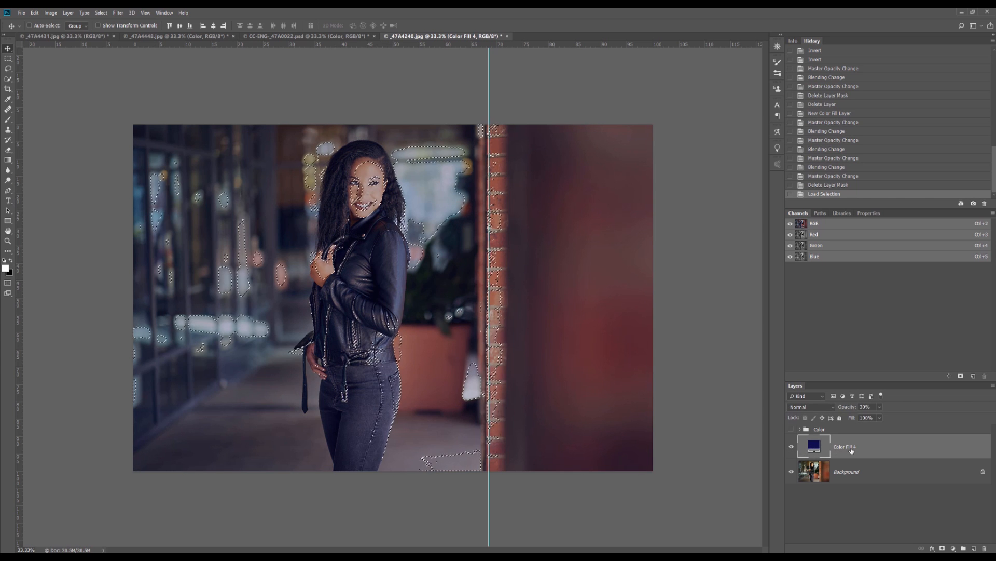
left_click(943, 549)
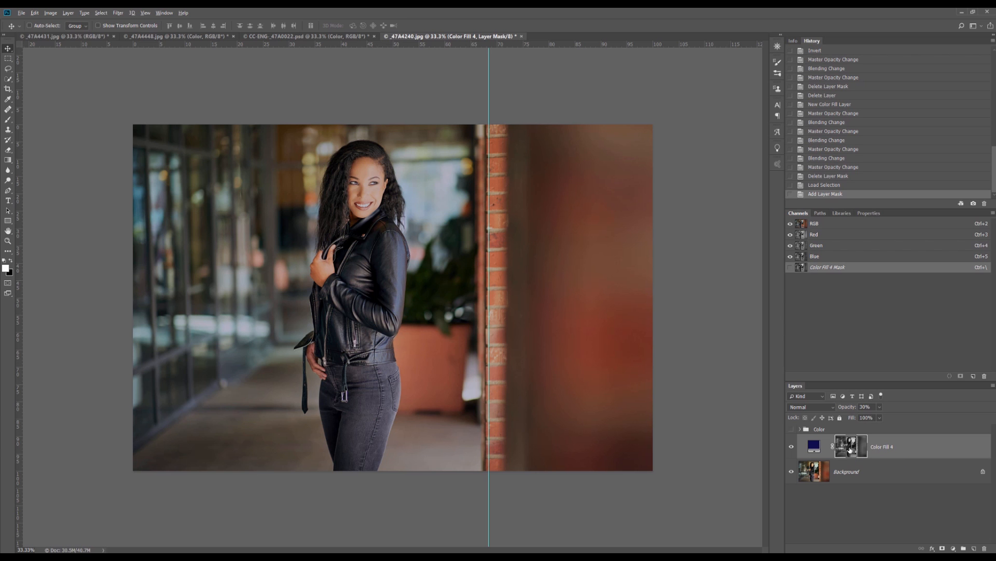
Examine the navy fill layer's mask on its own, and compare the photo with the fill layer shown and hidden
left_click(850, 450, "alt")
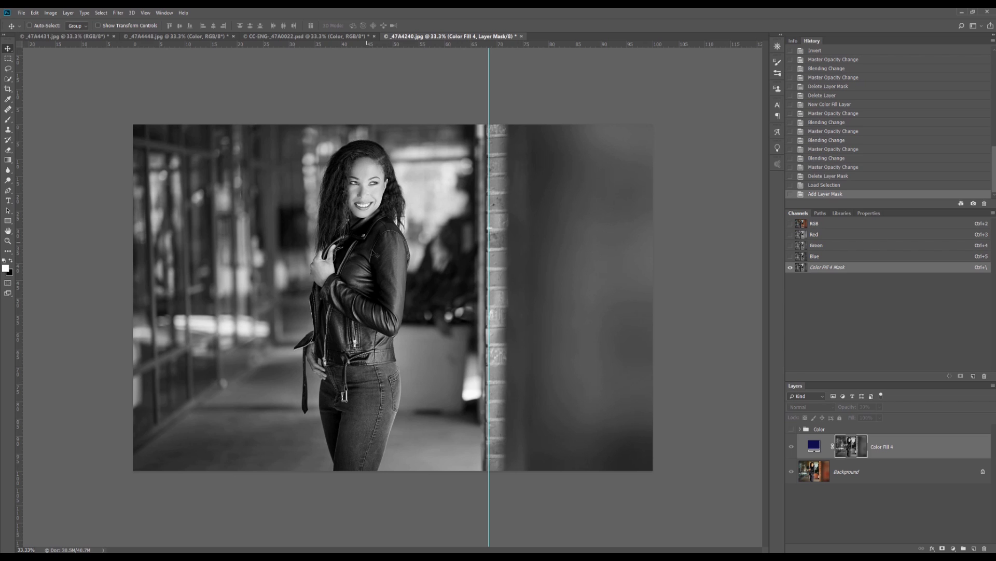
left_click(853, 447, "alt")
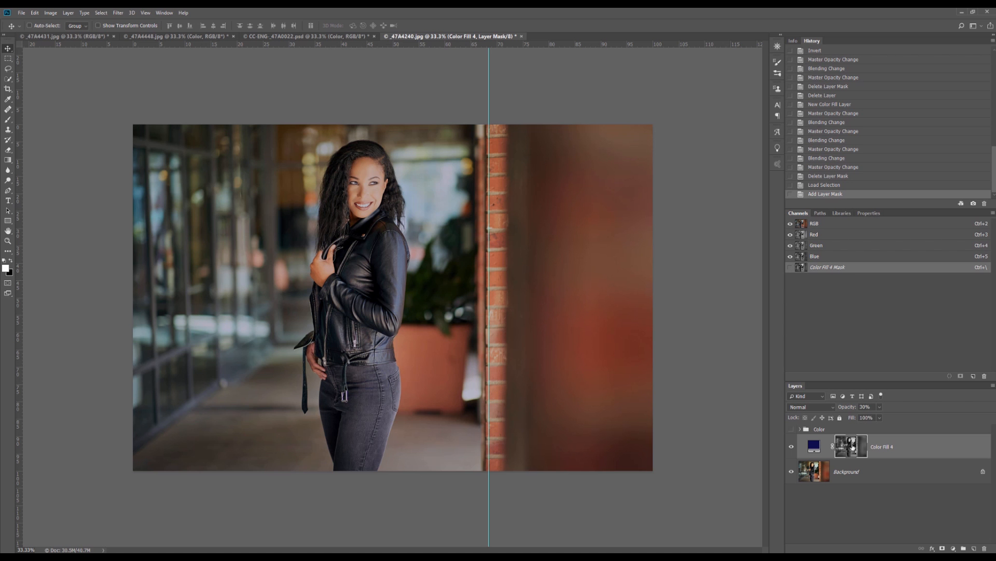
left_click(791, 448)
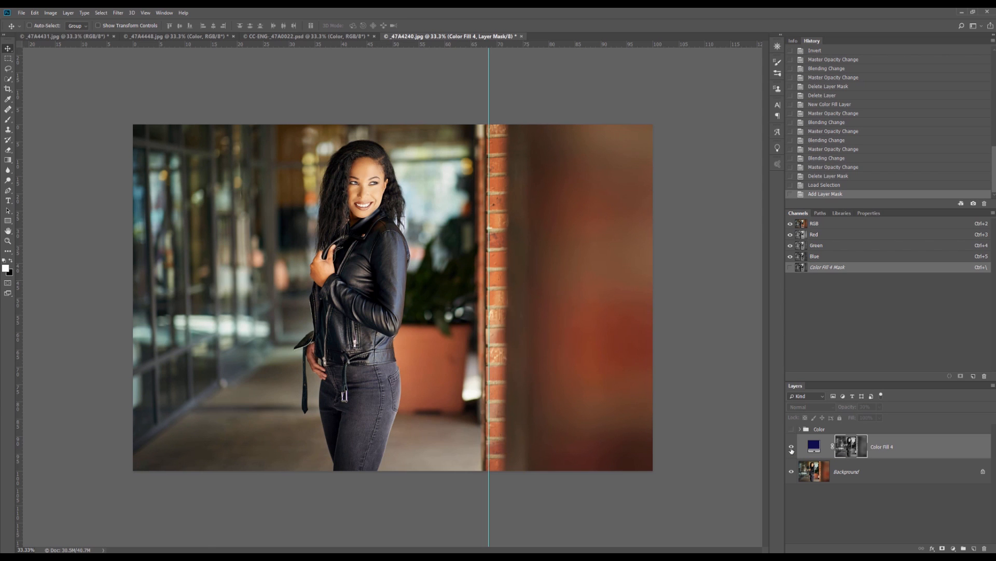
left_click(792, 447)
left_click(791, 448)
left_click(791, 448)
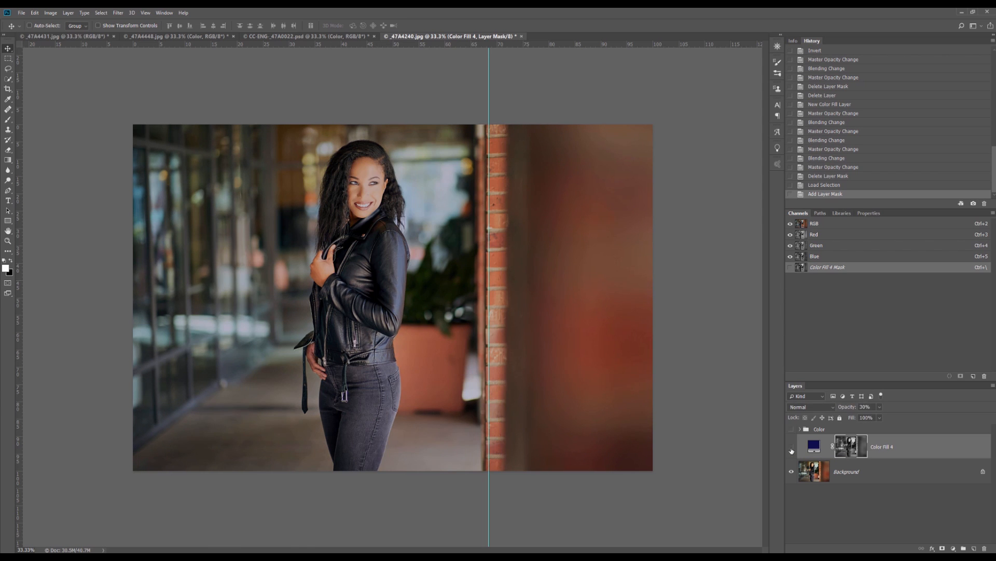
left_click(792, 449)
left_click(792, 449)
left_click(791, 449)
left_click(792, 448)
left_click(791, 449)
left_click(791, 449)
Invert the navy fill layer's mask and check it on its own before returning to the full image
key("ctrl")
key("ctrl+i")
left_click(852, 446, "alt")
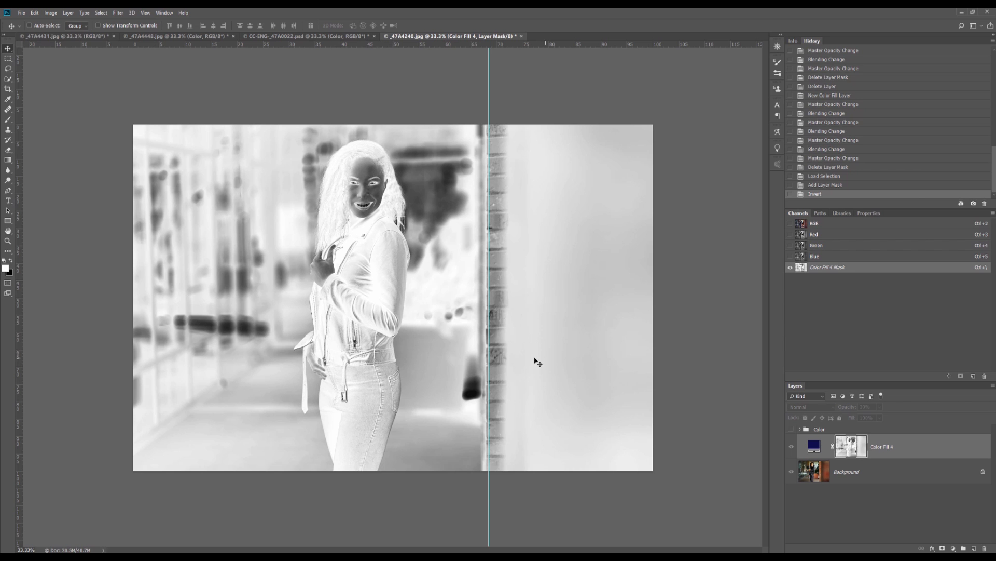
left_click(844, 453, "alt")
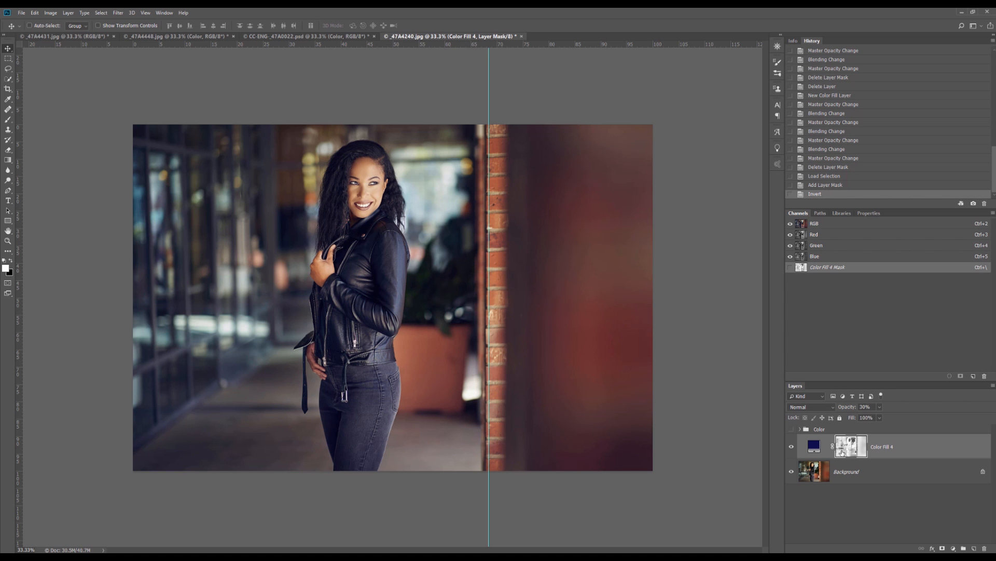
Compare the photo with the navy fill layer shown and hidden
left_click(791, 448)
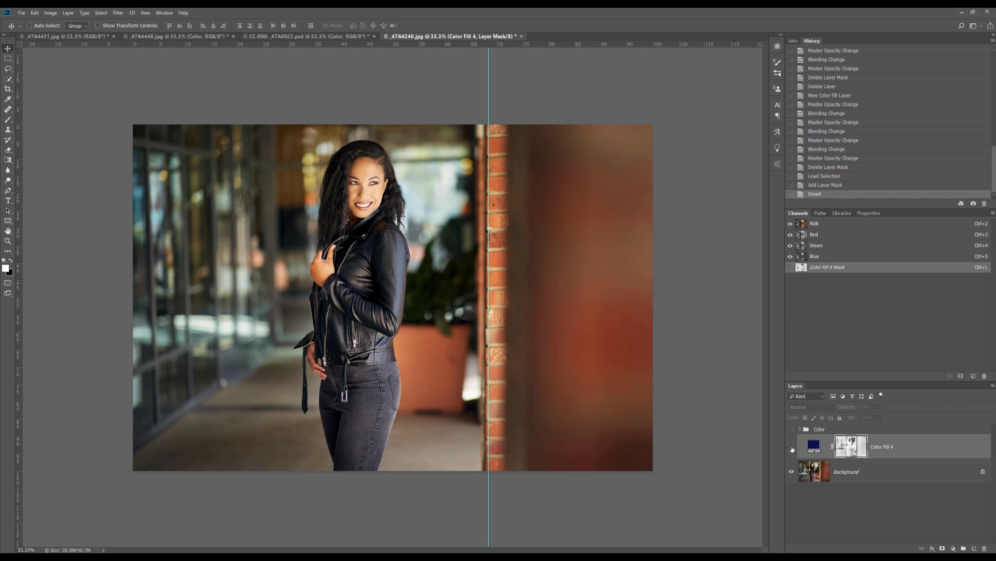
left_click(792, 448)
left_click(792, 449)
left_click(792, 448)
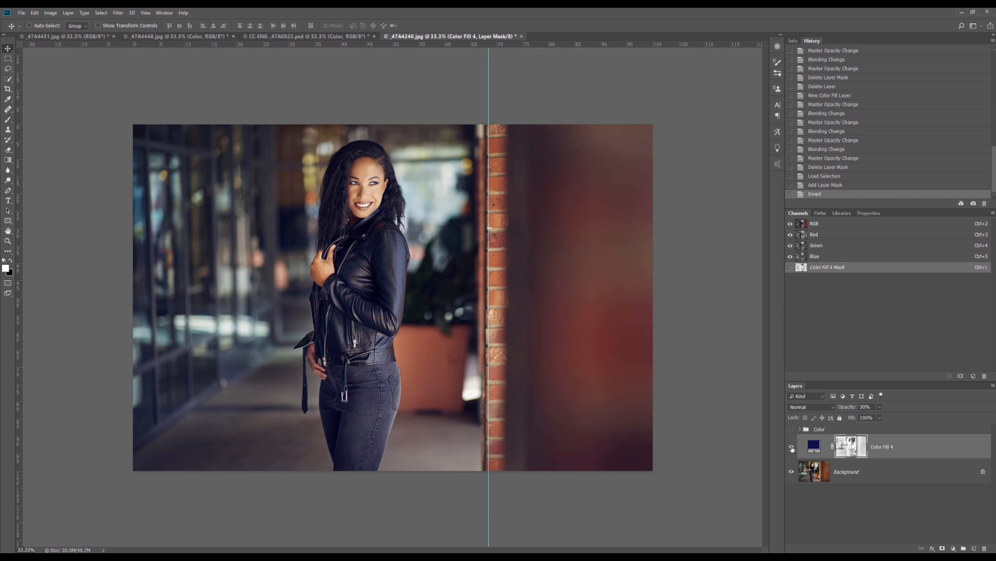
left_click(792, 448)
left_click(792, 449)
Raise the navy fill layer's opacity to 100% and compare the photo with the layer hidden and with its mask disabled
left_click(881, 407)
left_click_drag(885, 415, 915, 420)
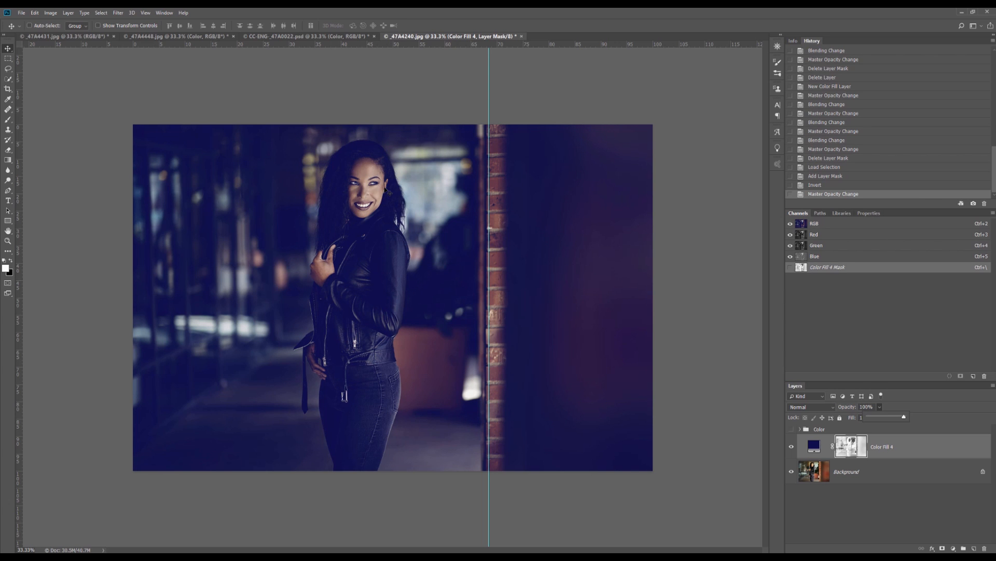
left_click(792, 449)
left_click(792, 450)
left_click(792, 449)
left_click(850, 448, "shift")
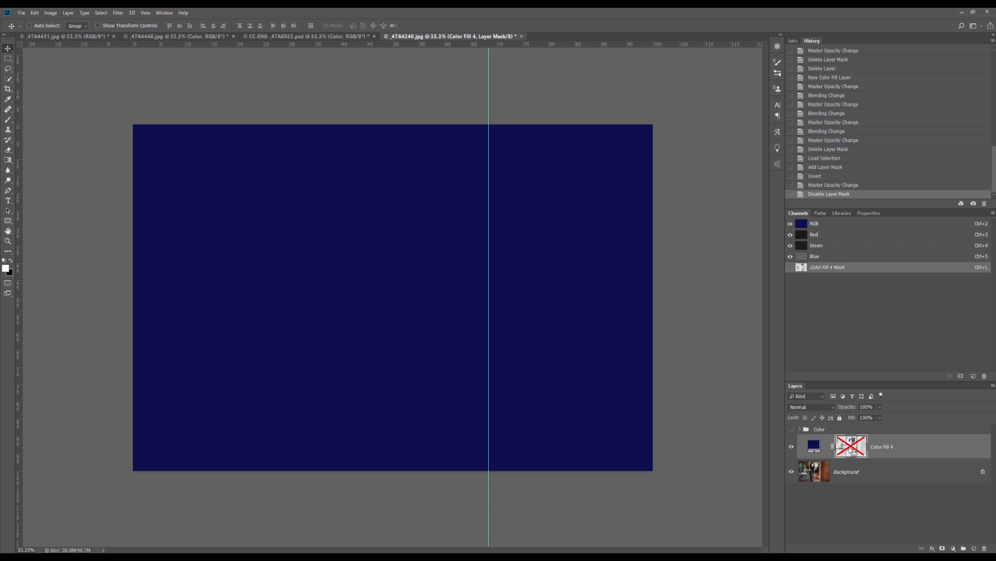
left_click(850, 447, "shift")
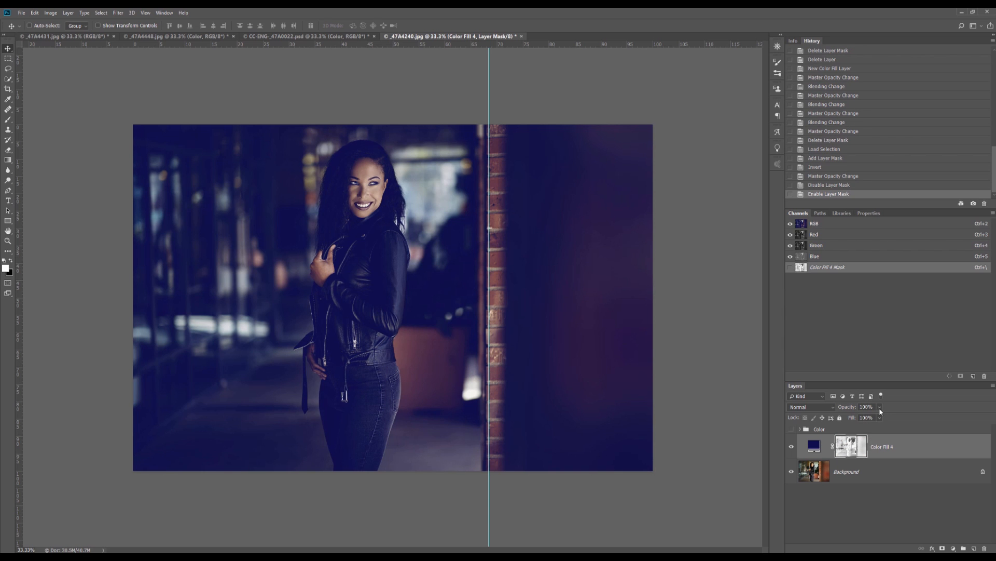
Lower the navy fill layer's opacity to 29% and compare the photo with the layer hidden and shown
left_click(880, 407)
left_click_drag(882, 418, 855, 419)
left_click(792, 447)
left_click(792, 448)
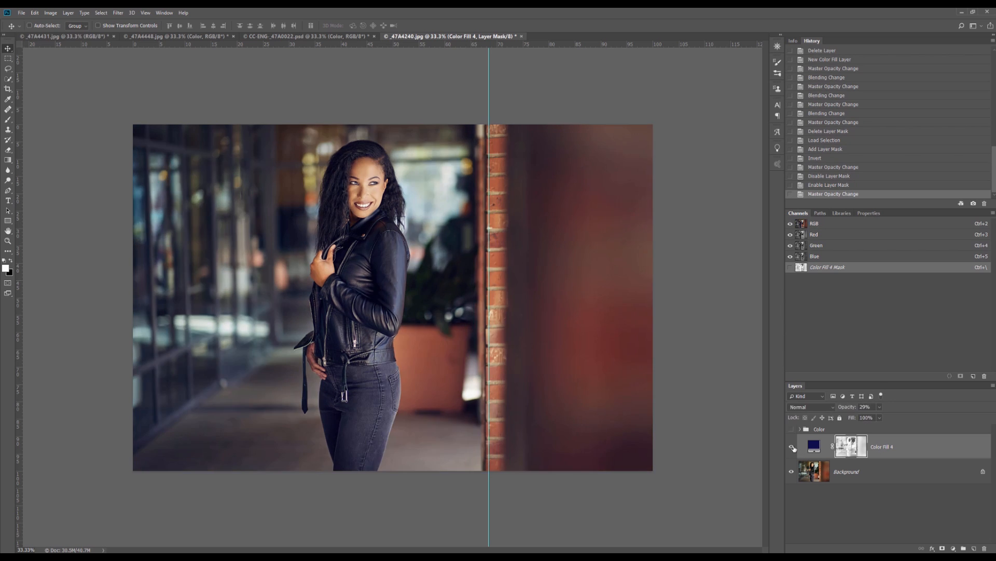
left_click(792, 447)
Set the navy fill layer's blend mode to Color and its opacity to 43%, checking the effect at 100% on the way
left_click(802, 408)
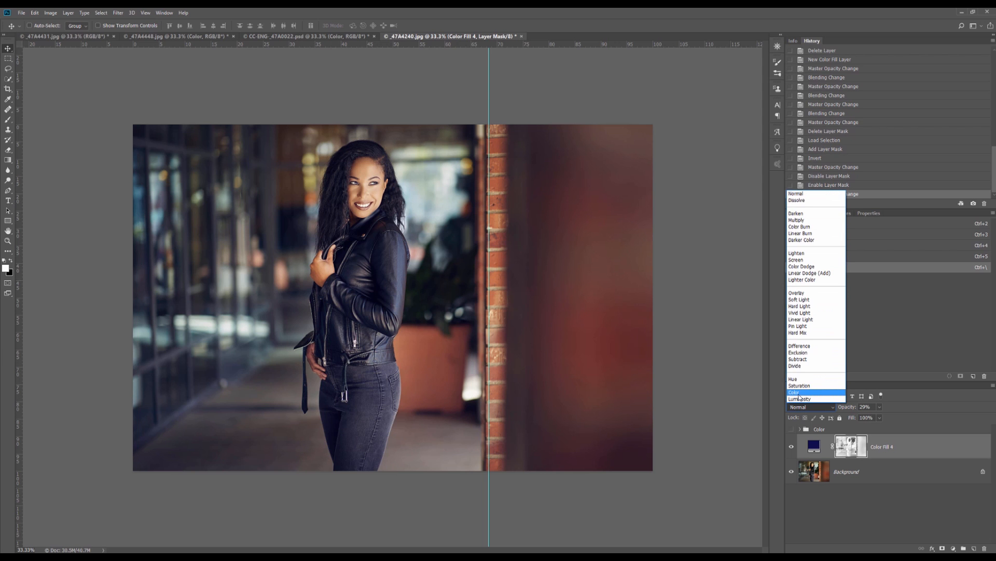
left_click(799, 393)
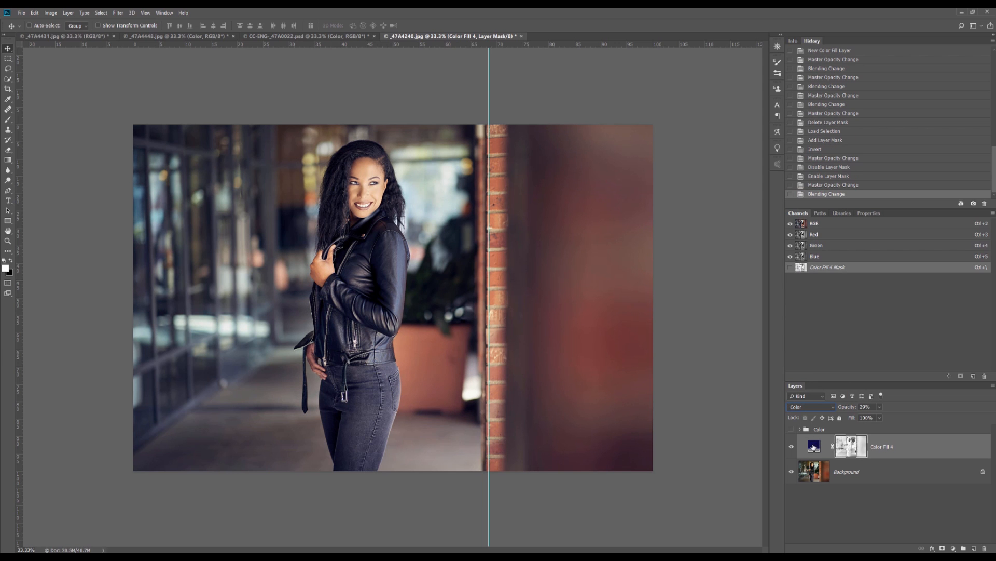
left_click(880, 407)
left_click(879, 407)
left_click_drag(877, 417, 908, 417)
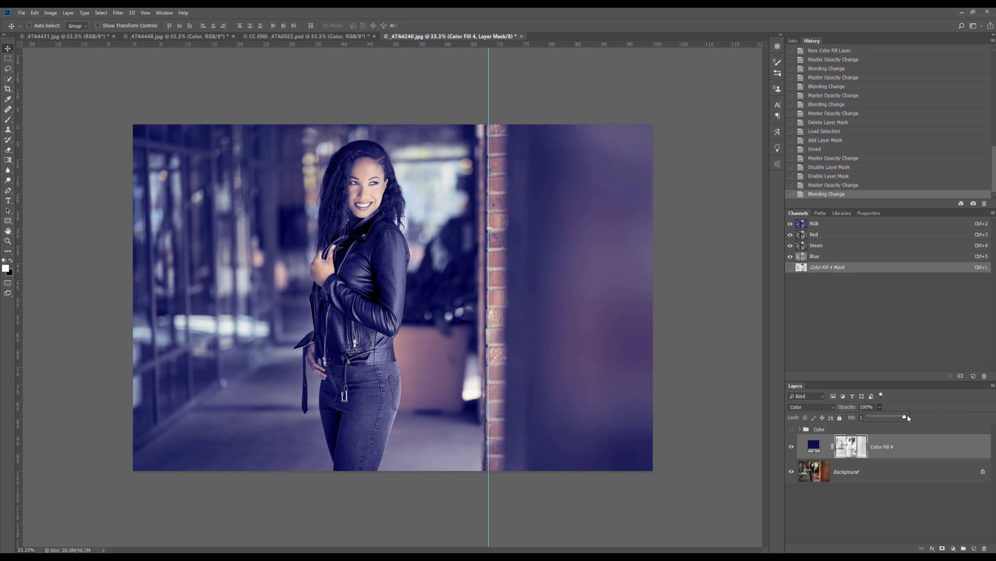
left_click_drag(907, 415, 885, 421)
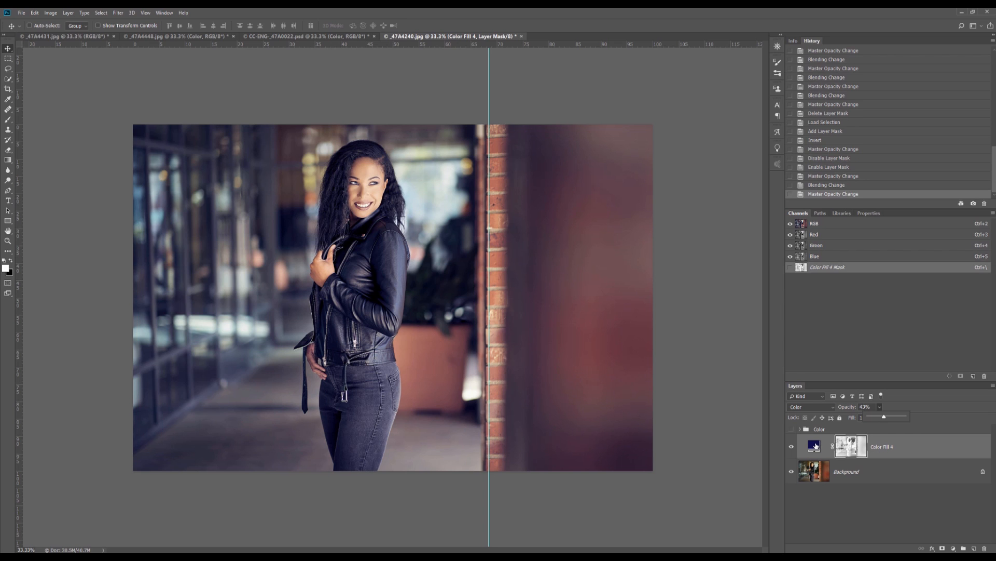
Change the navy fill layer's color to the slightly less saturated #13154a
left_click(810, 446)
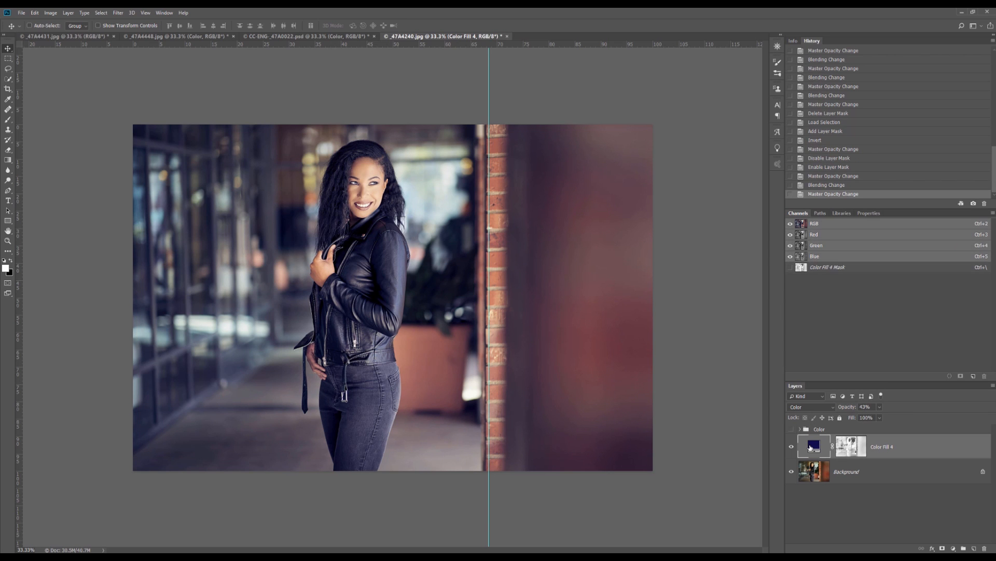
double_click(811, 446)
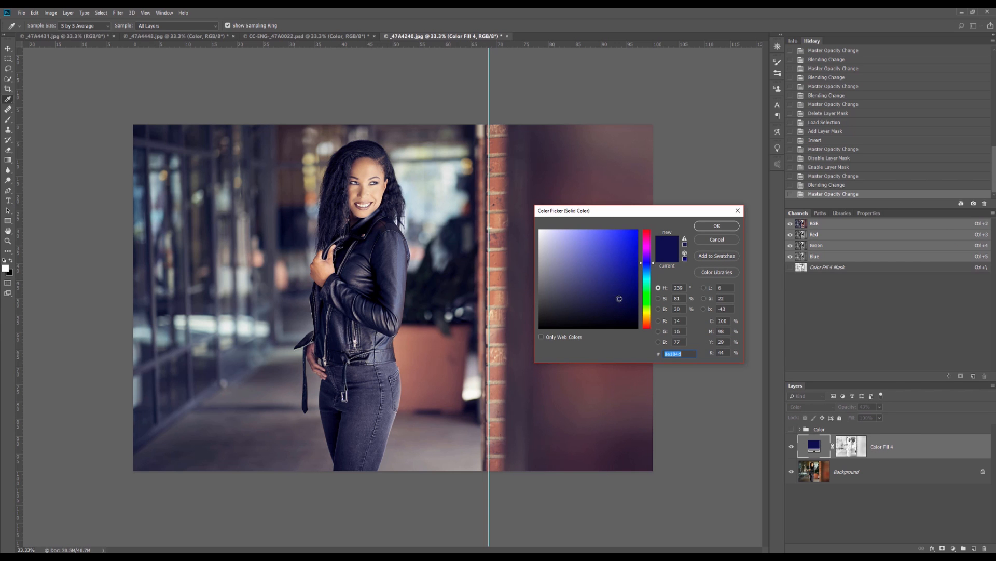
mouse_move(619, 298)
left_mouse_down()
mouse_move(607, 278)
mouse_move(609, 288)
mouse_move(573, 262)
mouse_move(592, 285)
mouse_move(558, 256)
mouse_move(612, 299)
left_mouse_up()
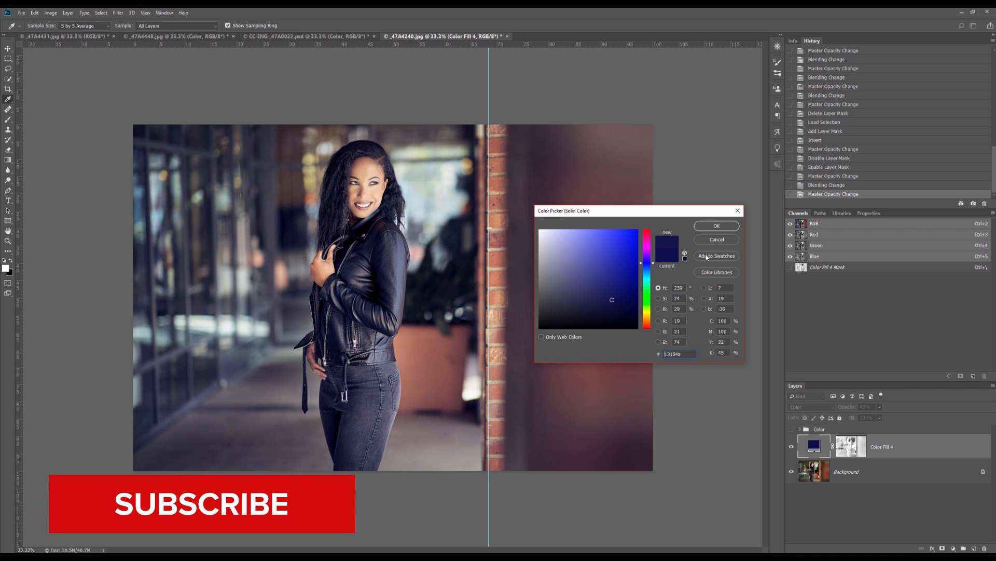
left_click(718, 226)
Return the navy fill layer to Normal blending and set its color to #181952
left_click(811, 407)
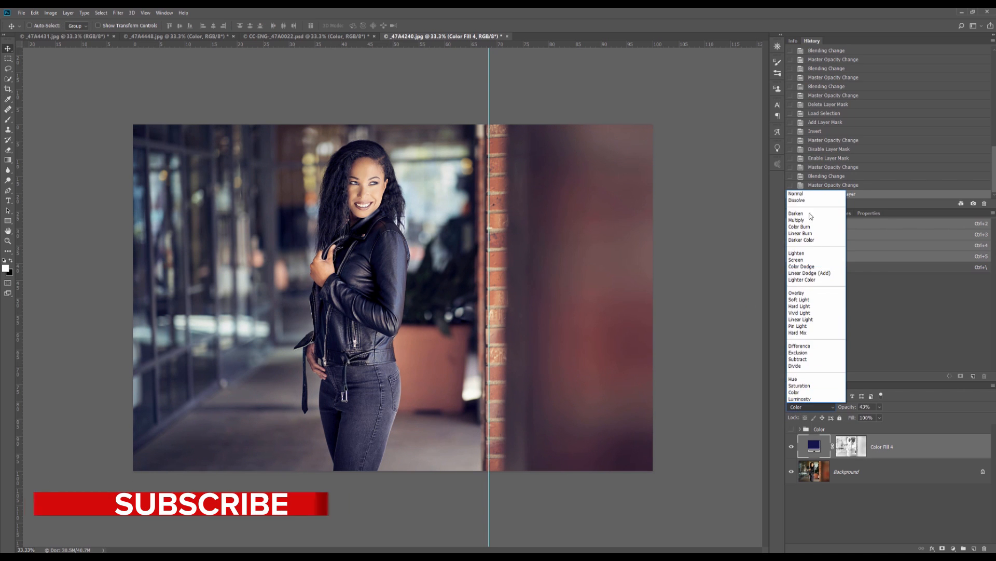
left_click(796, 194)
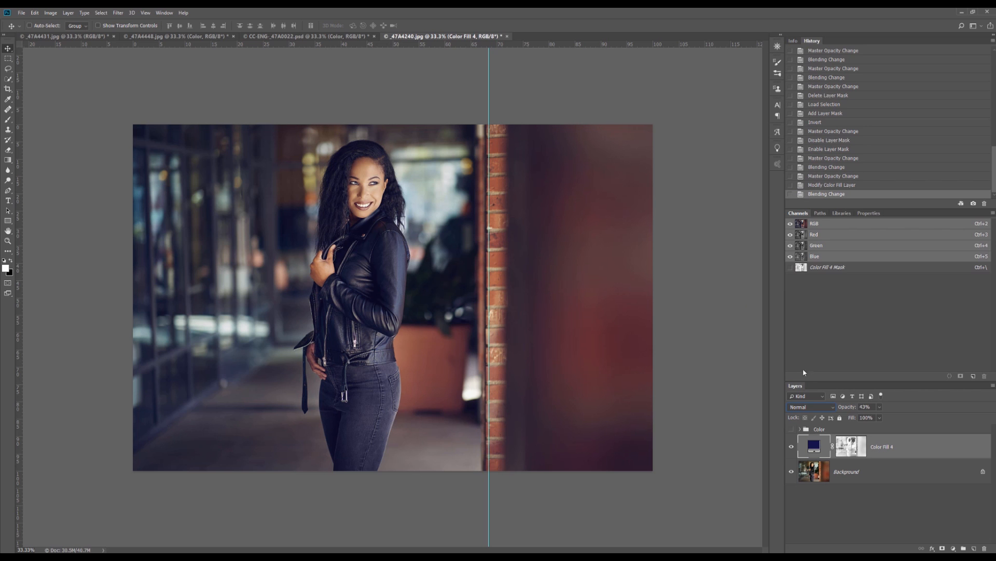
double_click(813, 448)
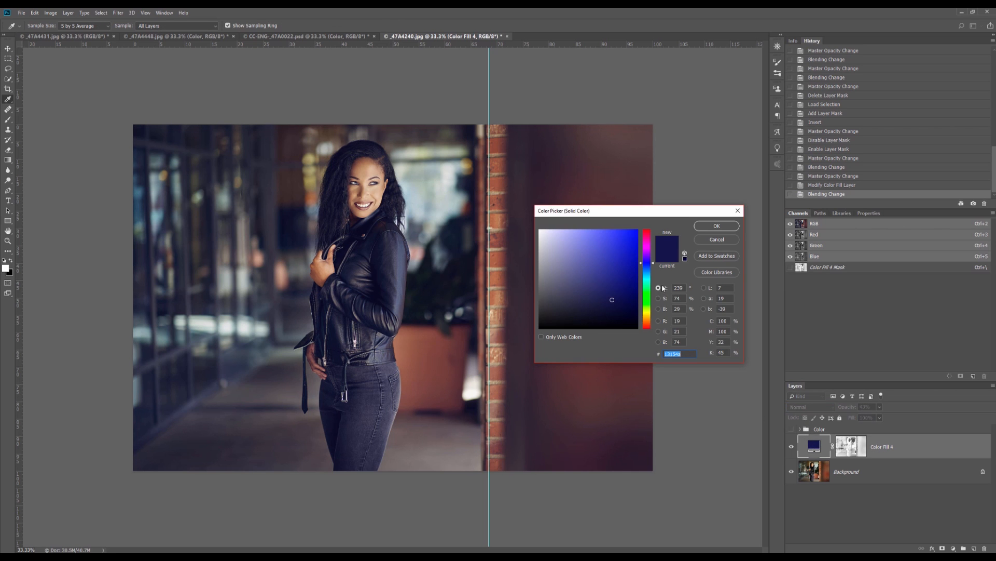
mouse_move(612, 300)
left_mouse_down()
mouse_move(582, 266)
mouse_move(610, 295)
left_mouse_up()
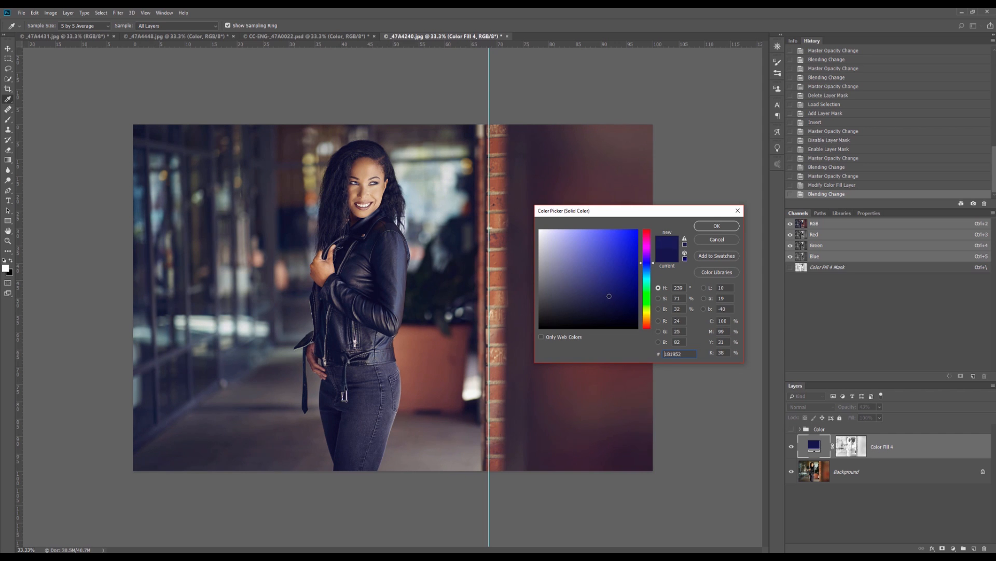
left_click(710, 227)
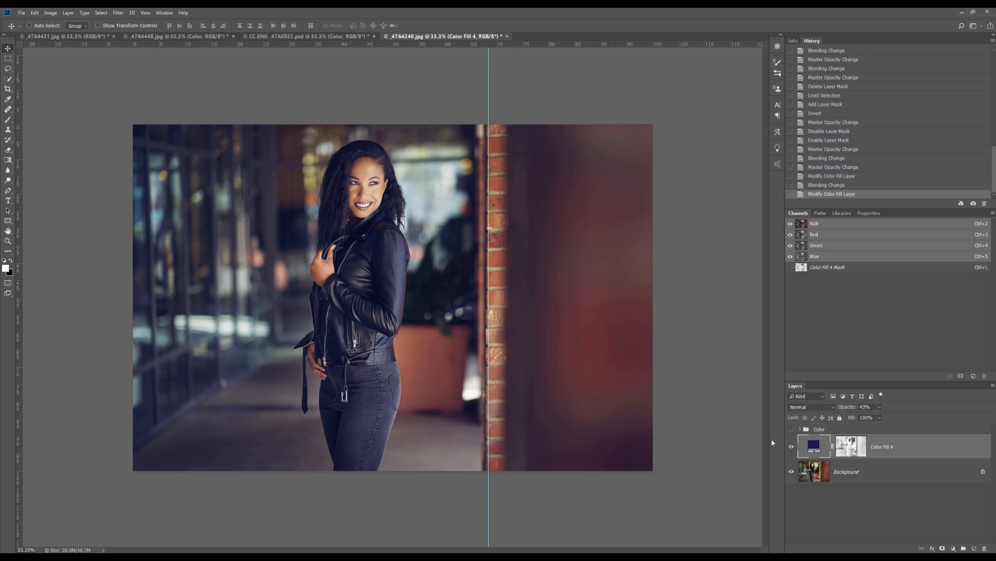
Add a solid color fill layer in orange-yellow #d4a025 above the navy fill layer
left_click(952, 549)
left_click(951, 414)
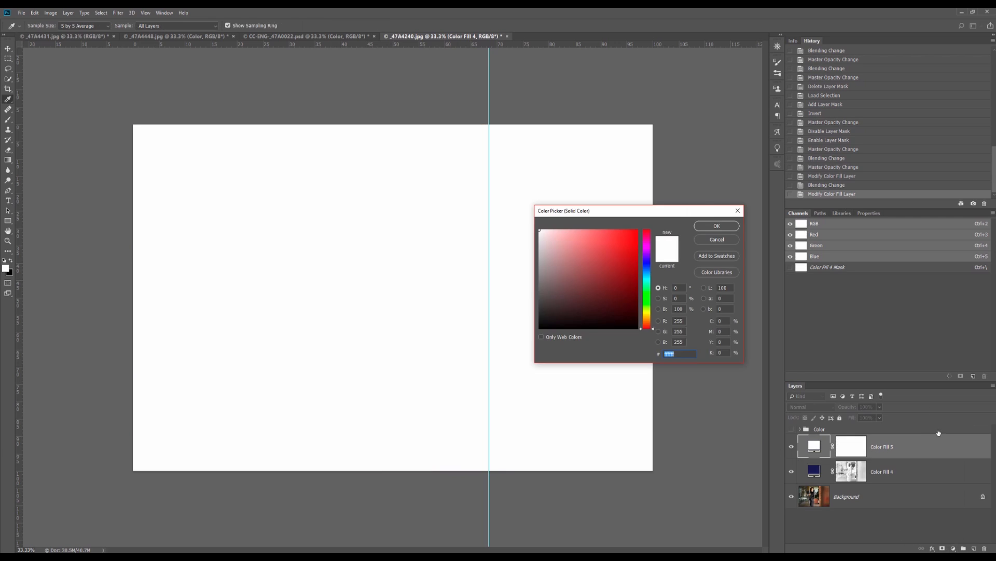
left_click(647, 317)
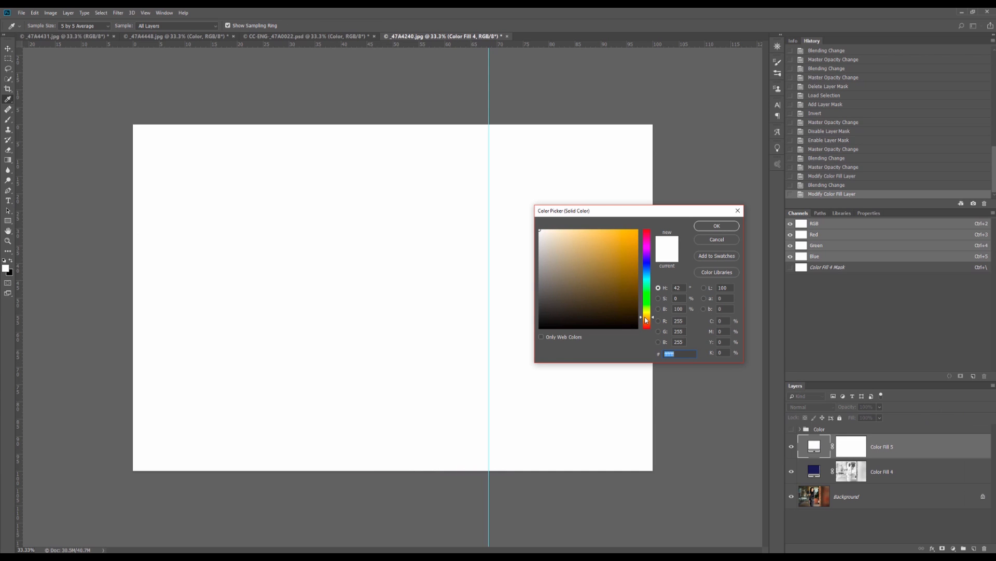
left_click(621, 245)
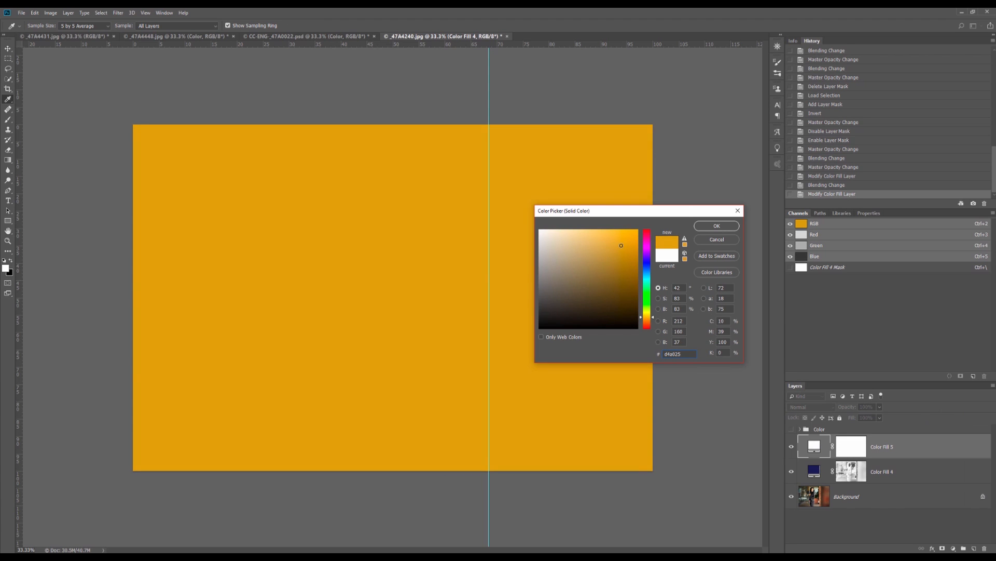
left_click(729, 230)
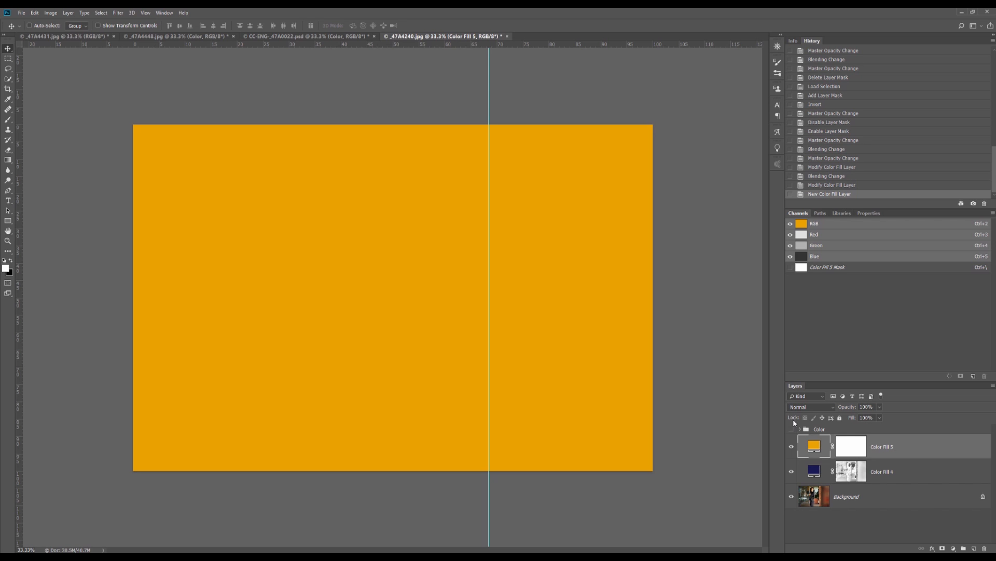
Delete the orange fill layer's mask and hide both color fill layers
left_click(839, 455)
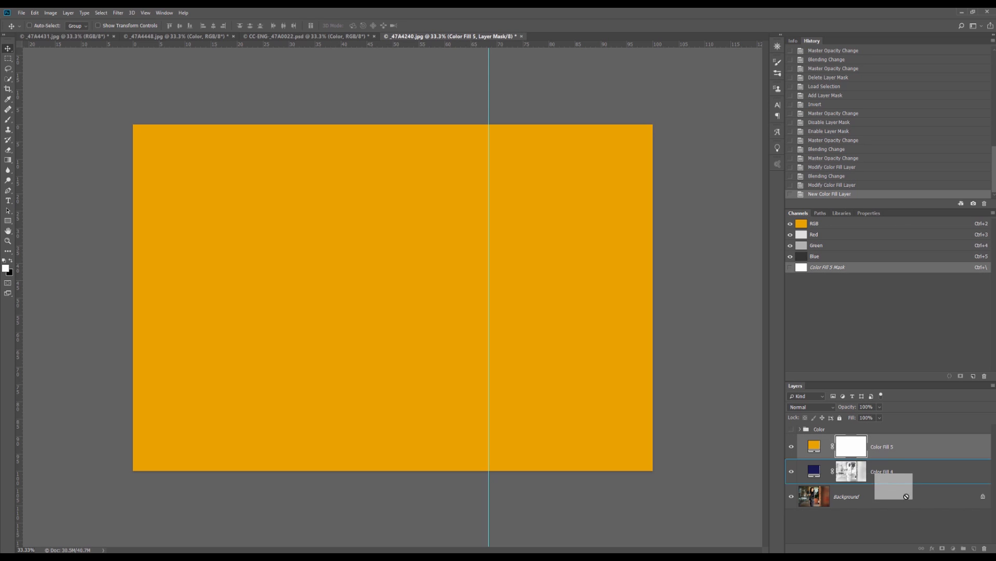
left_click(983, 549)
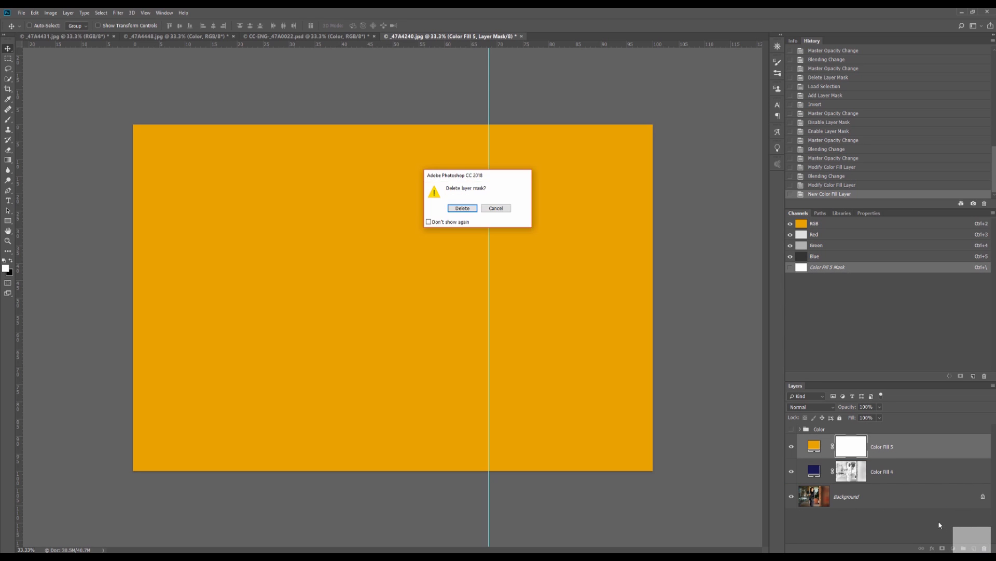
left_click(463, 209)
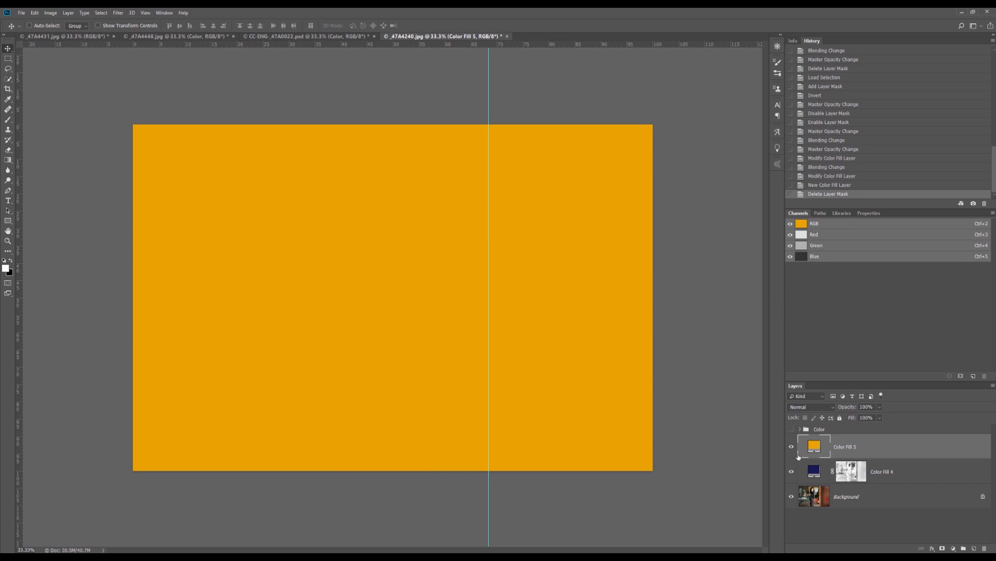
left_click(793, 455)
left_click(792, 471)
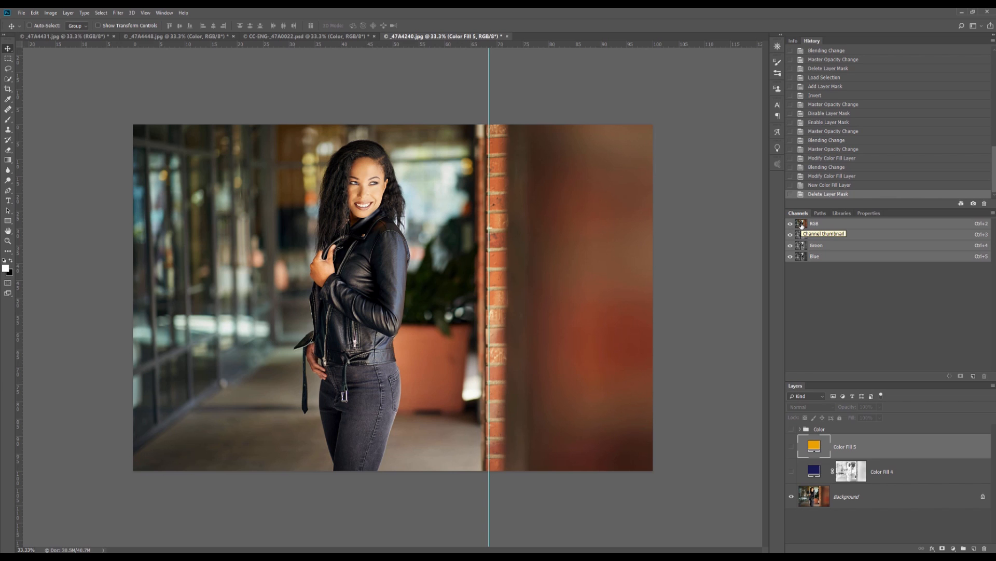
Load the RGB channel's luminosity as a selection, add it as the orange fill layer's mask, and make both fill layers visible
key("ctrl")
left_click(802, 227, "ctrl")
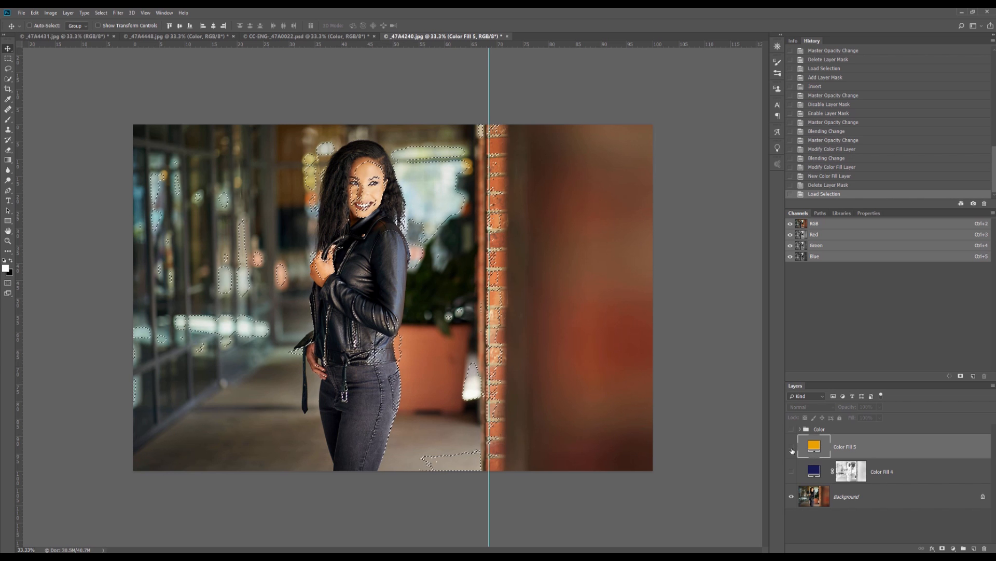
left_click(791, 446)
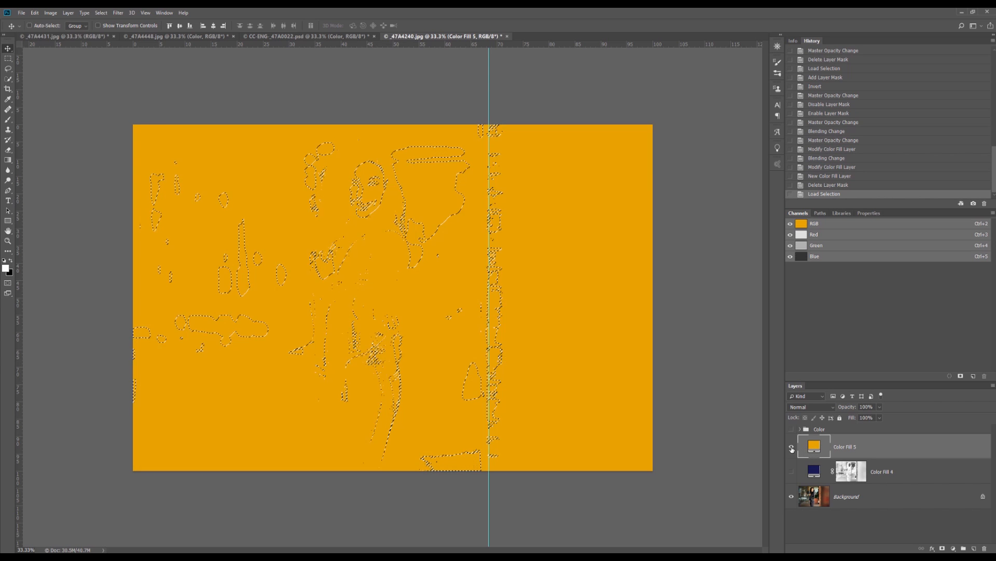
left_click(943, 548)
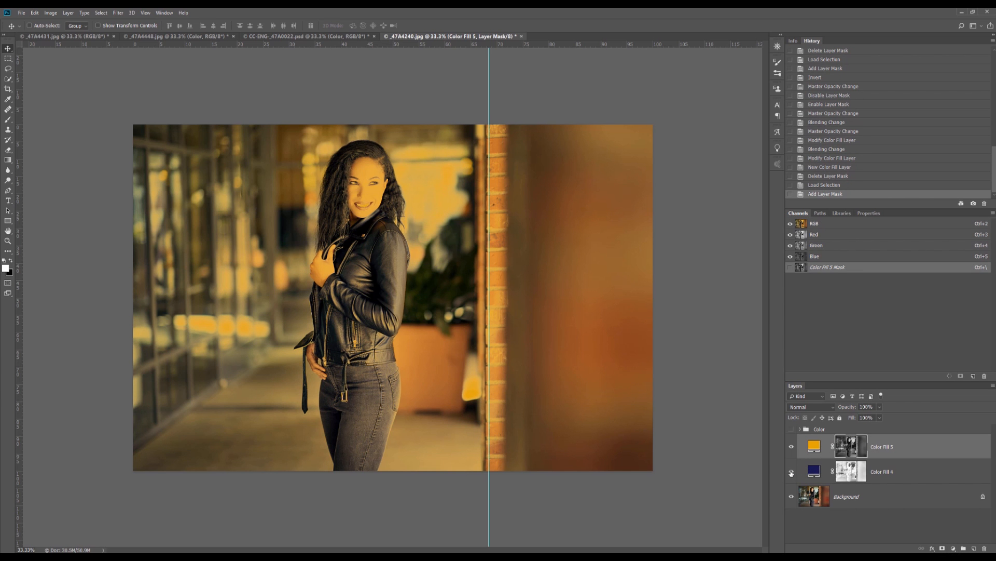
left_click(791, 472)
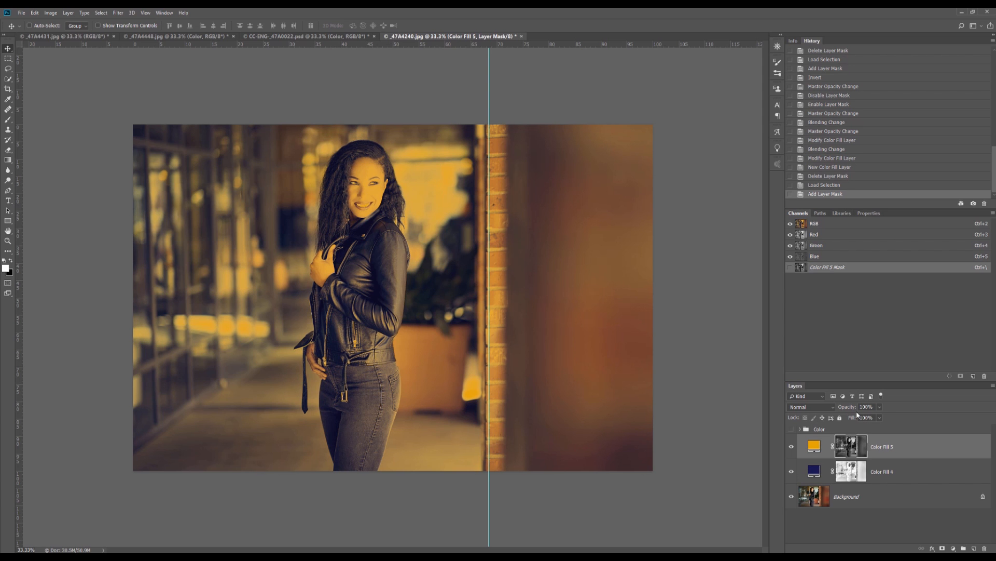
Set the orange fill layer's opacity to 10% and compare the photo with that layer shown and hidden
left_click_drag(879, 406, 851, 417)
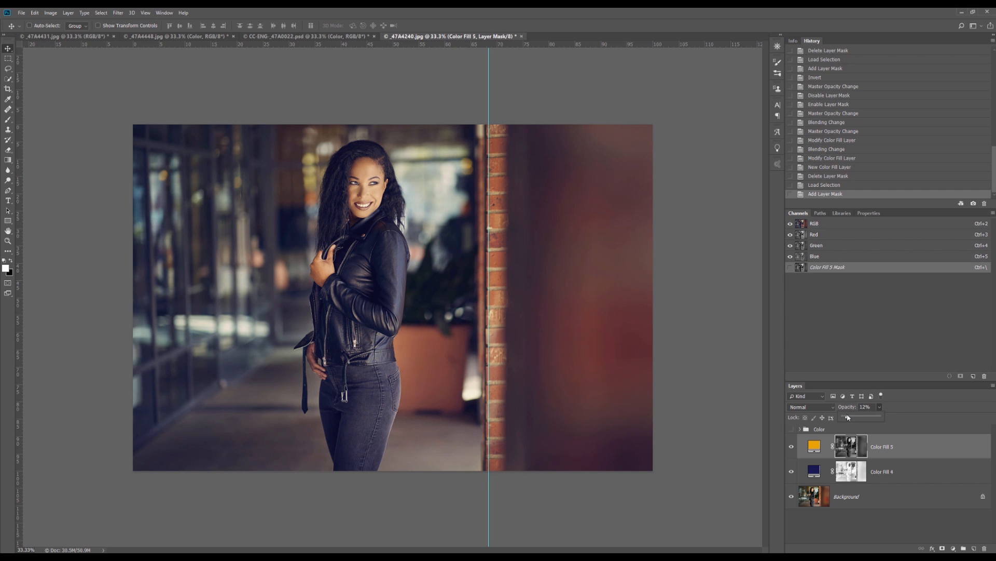
left_click_drag(848, 416, 847, 417)
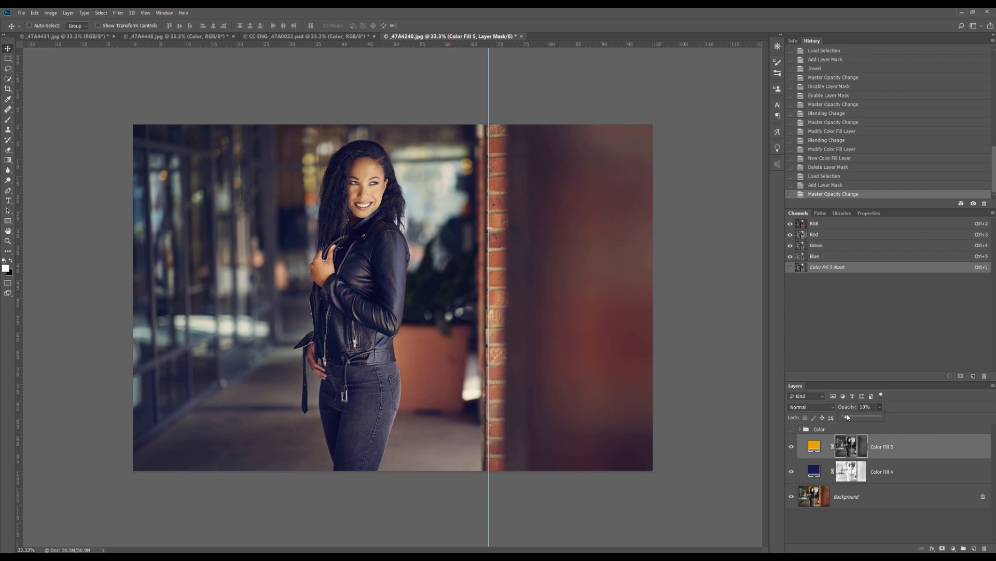
left_click(792, 449)
left_click(792, 448)
left_click(792, 449)
left_click(793, 448)
left_click(793, 448)
Compare the original photo with the orange fill alone and with both fill layers shown
left_click(792, 473)
left_click(791, 448)
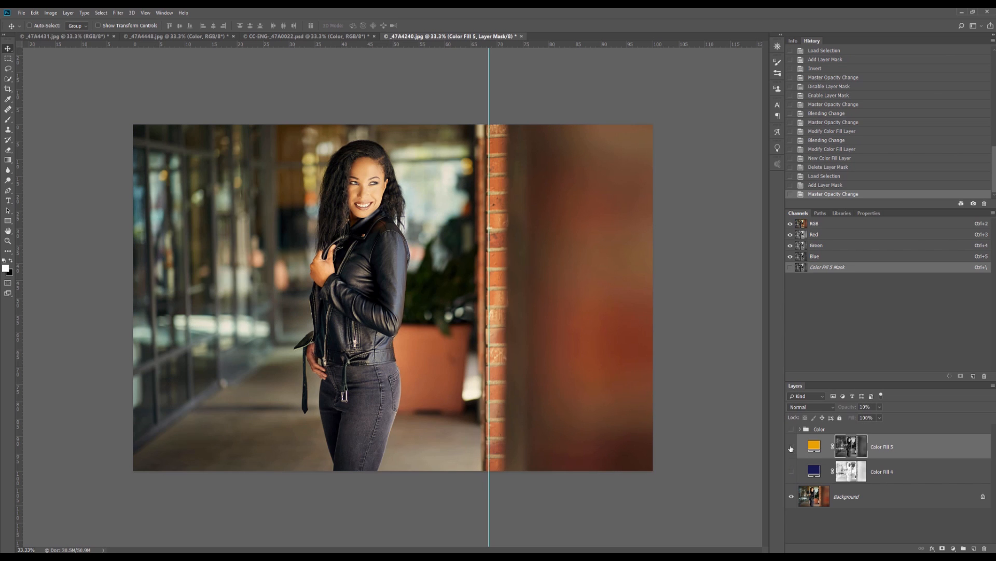
left_click(792, 447)
left_click(791, 448)
left_click(791, 448)
left_click(792, 448)
left_click(792, 448)
left_click(791, 448)
left_click(792, 448)
left_click(791, 471)
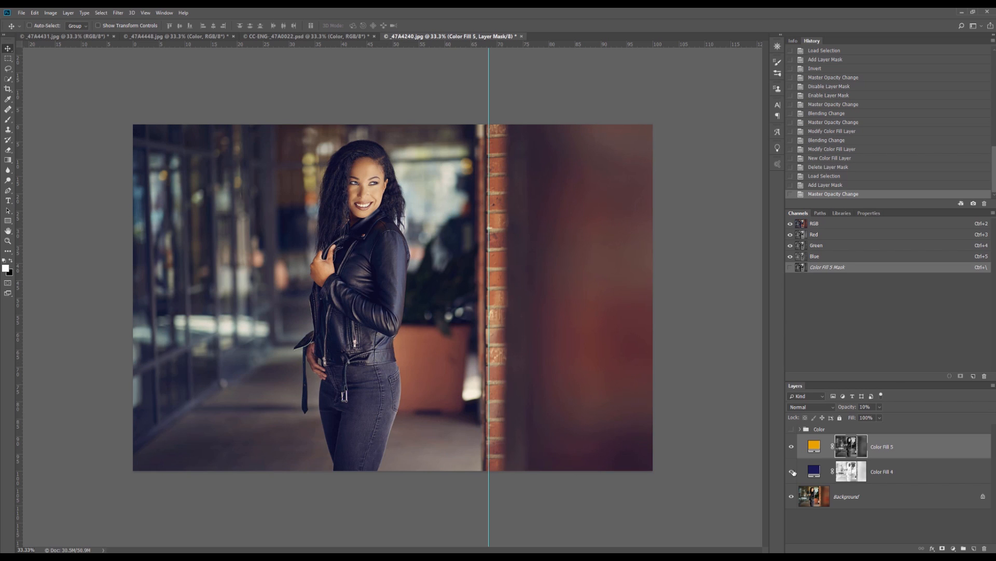
Group the orange and navy color fill layers and compare the photo with the group hidden and shown
left_click(885, 471, "shift")
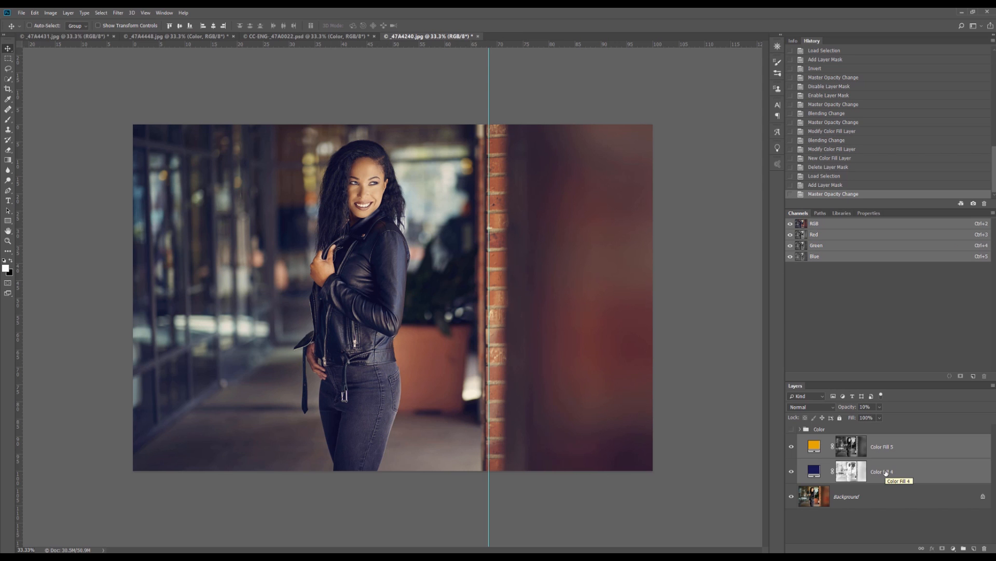
key("ctrl+g")
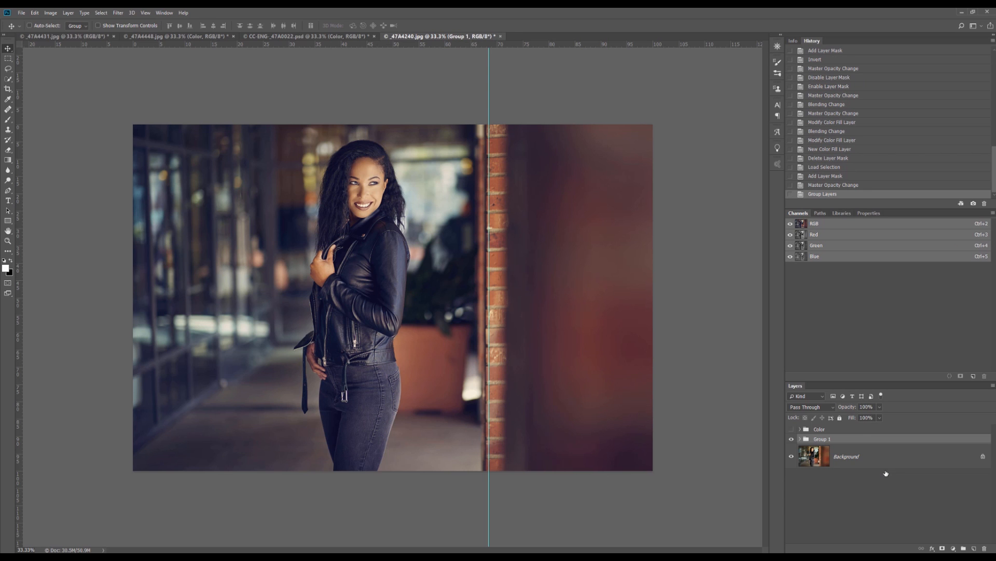
left_click(791, 439)
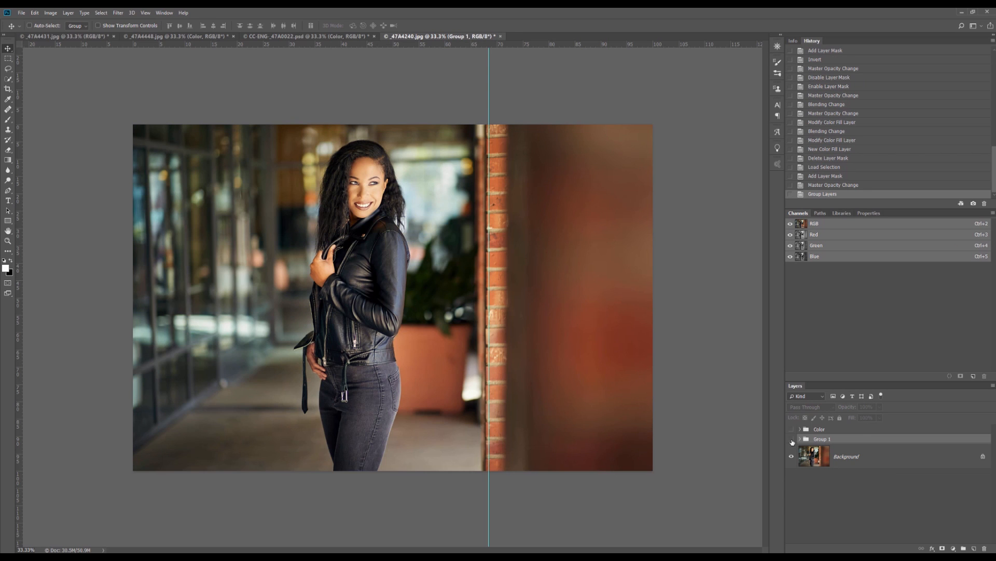
left_click(792, 439)
left_click(791, 439)
left_click(792, 439)
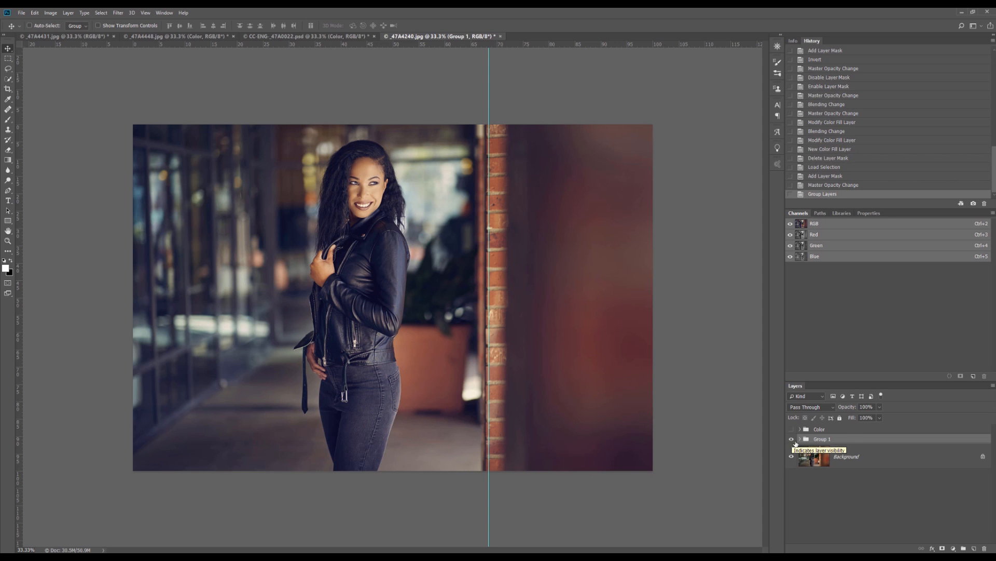
Expand the group of color fills and delete the orange fill layer's mask
left_click(800, 439)
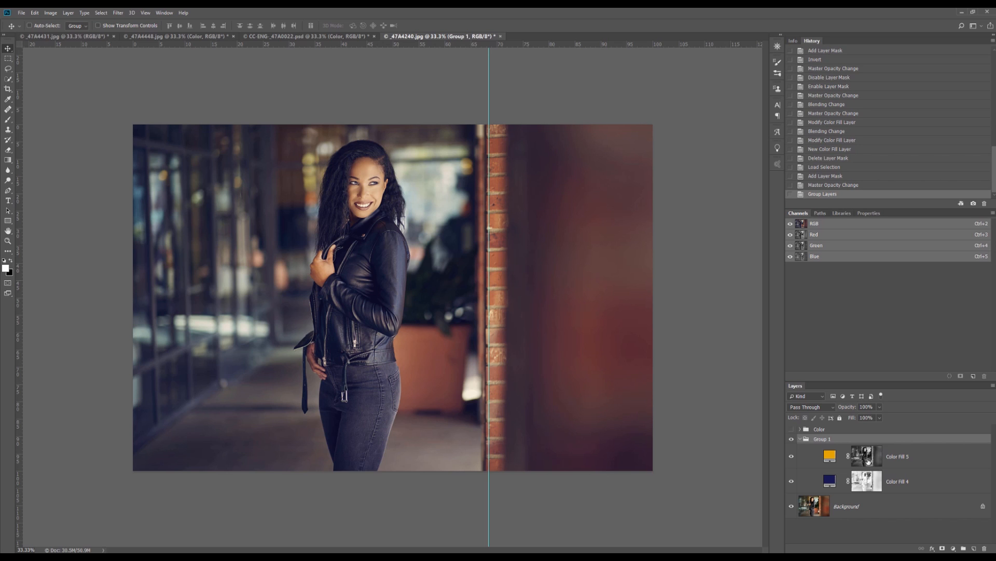
left_click(830, 457)
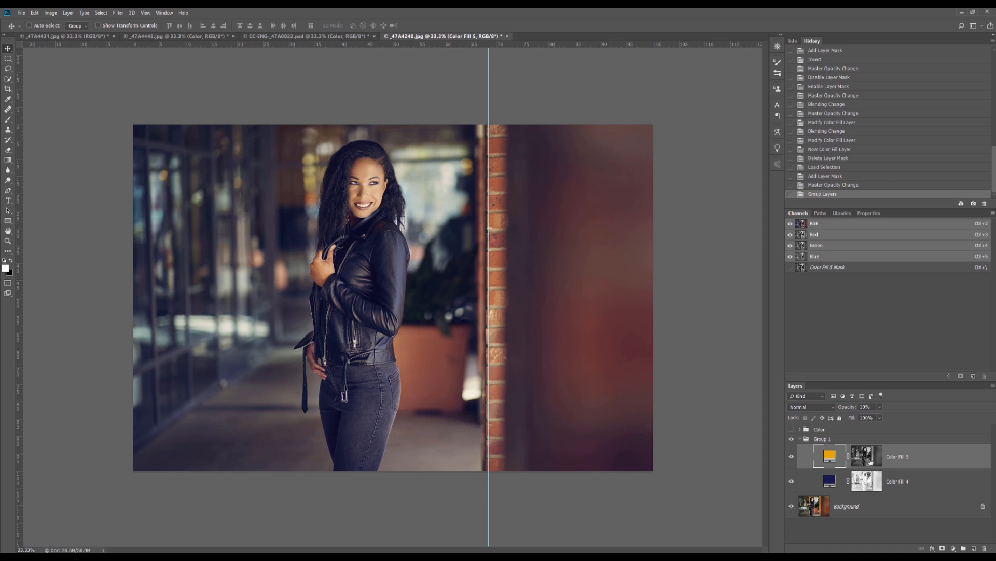
left_click(868, 481)
left_click_drag(866, 457, 983, 548)
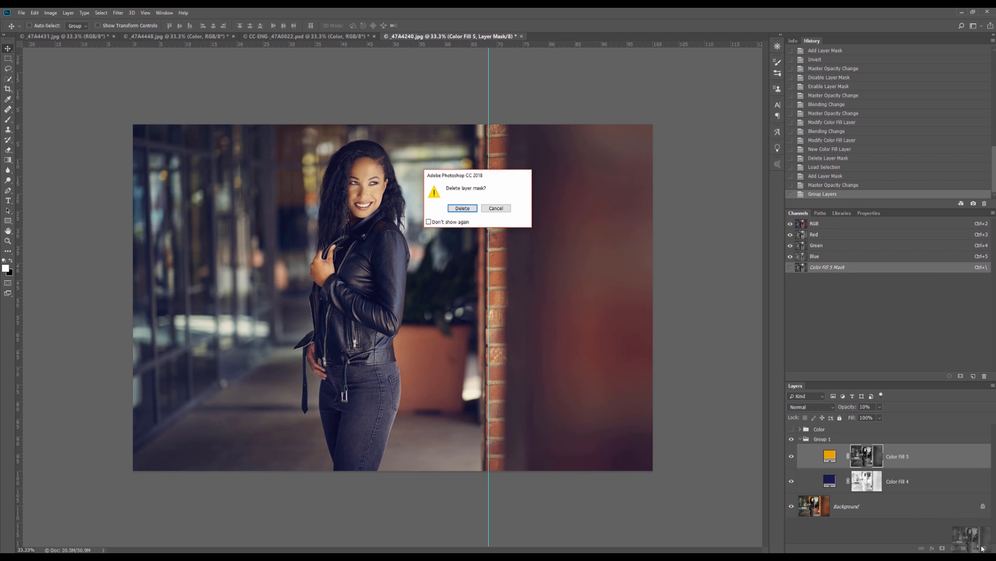
left_click(467, 209)
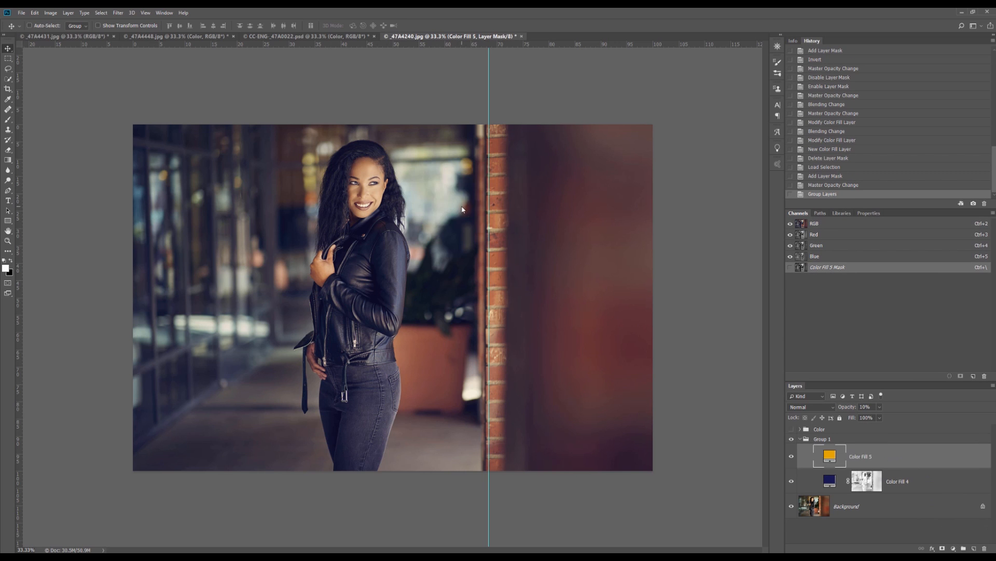
Delete the navy fill layer's mask and hide both color fill layers
left_click_drag(868, 483, 895, 499)
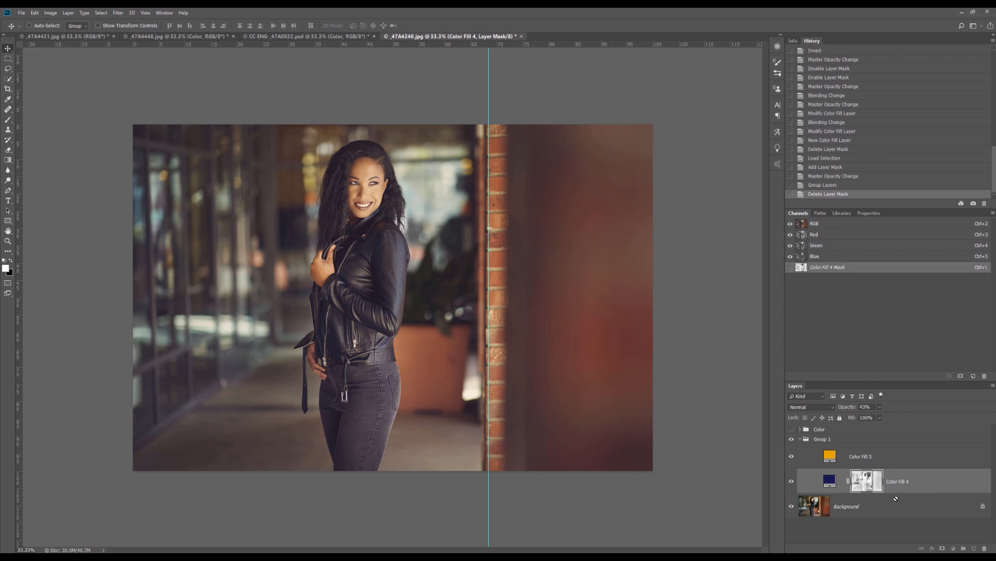
left_click(896, 499)
left_click(865, 483)
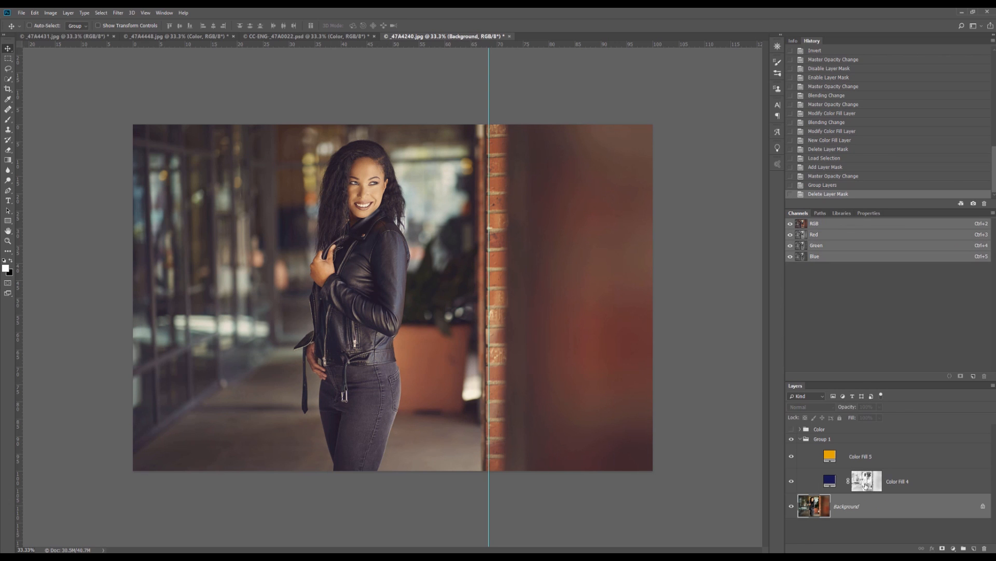
left_click_drag(865, 483, 986, 548)
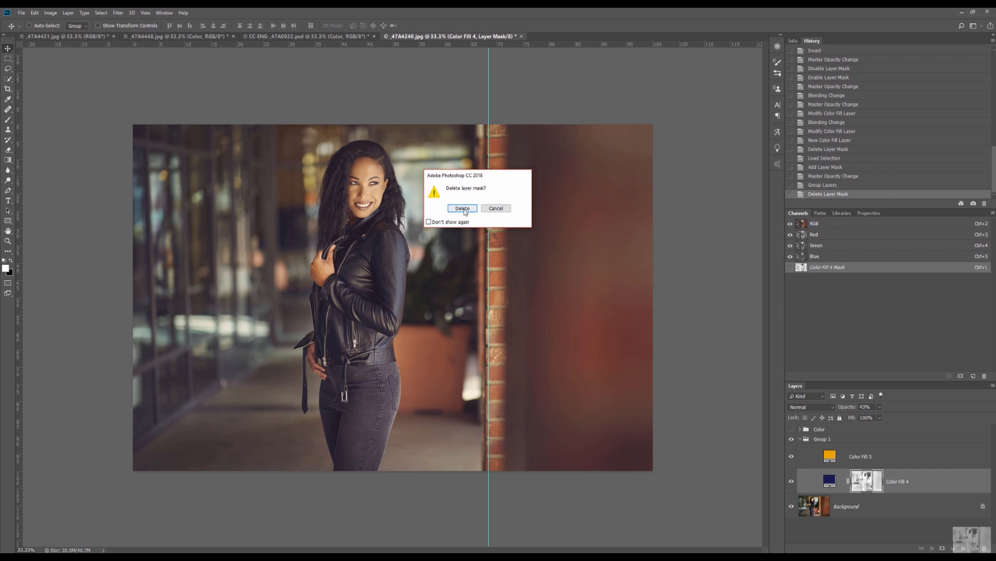
left_click(462, 210)
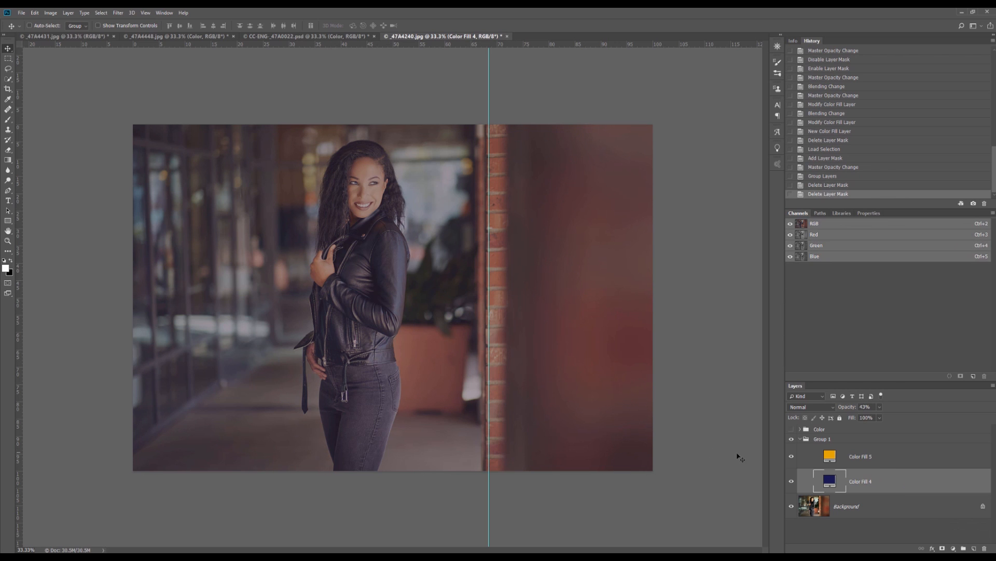
left_click(791, 456)
left_click(791, 480)
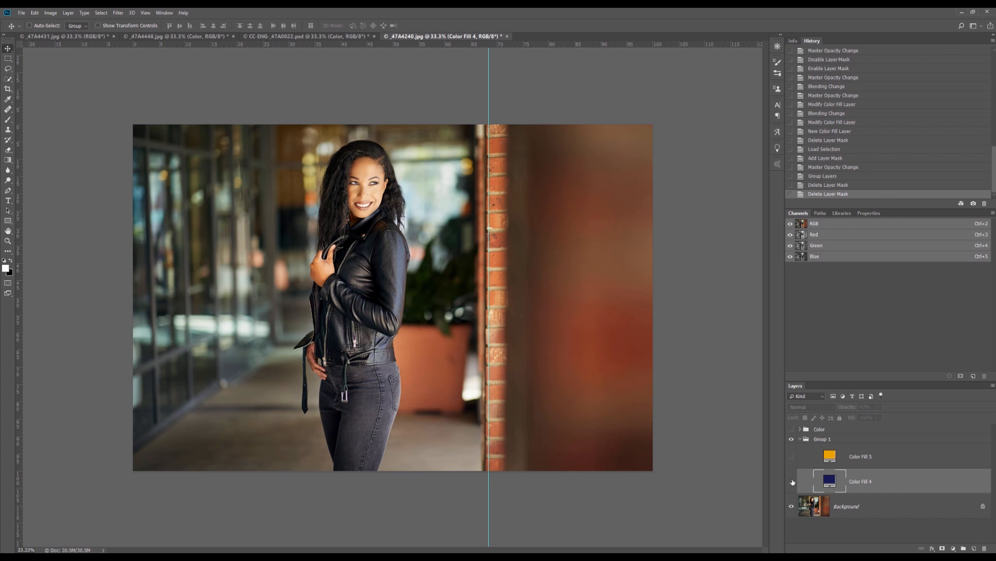
Add a mask to the navy fill layer and use Apply Image on it with the merged RGB channel inverted, Multiply blending and 100% opacity
left_click(943, 549)
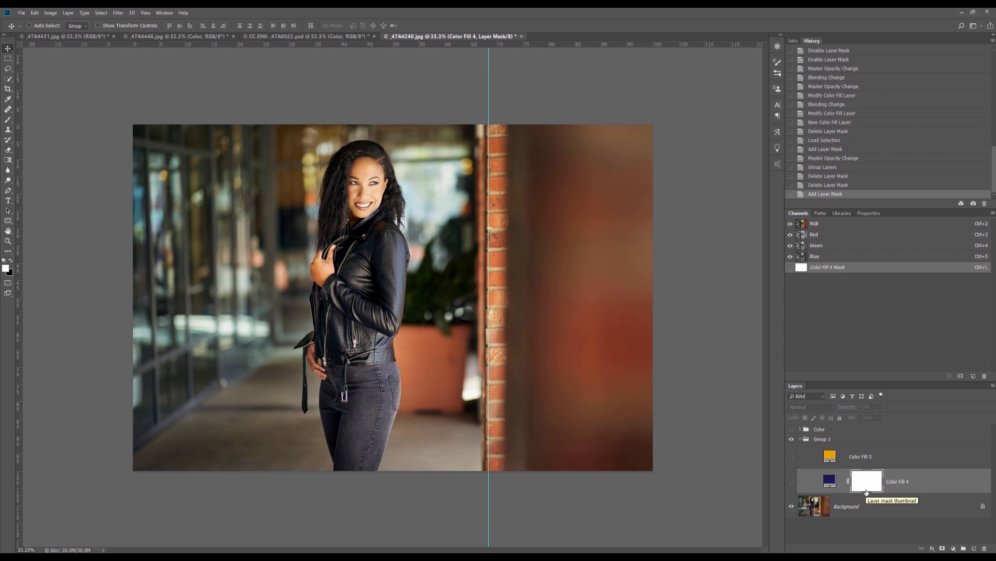
left_click(49, 15)
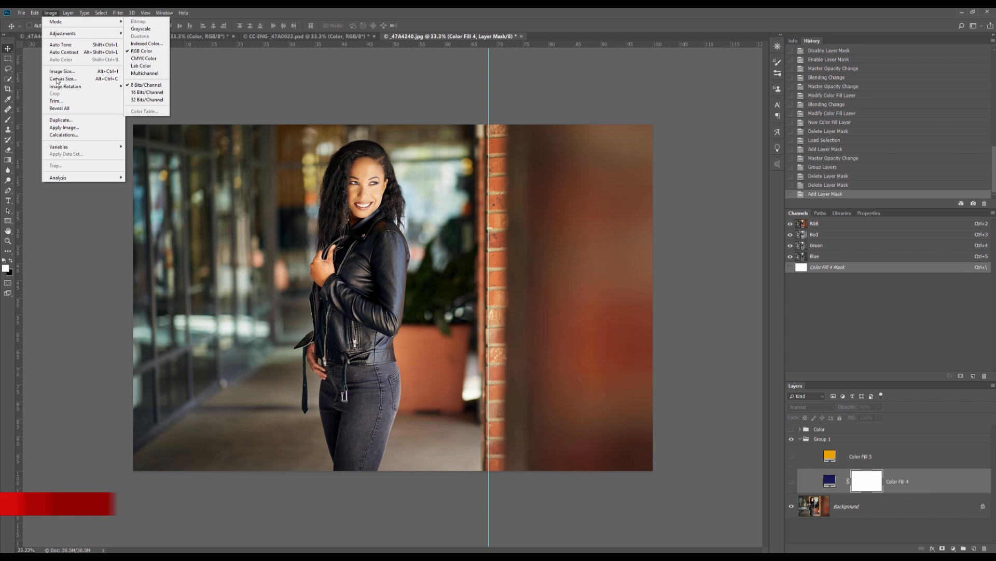
left_click(59, 128)
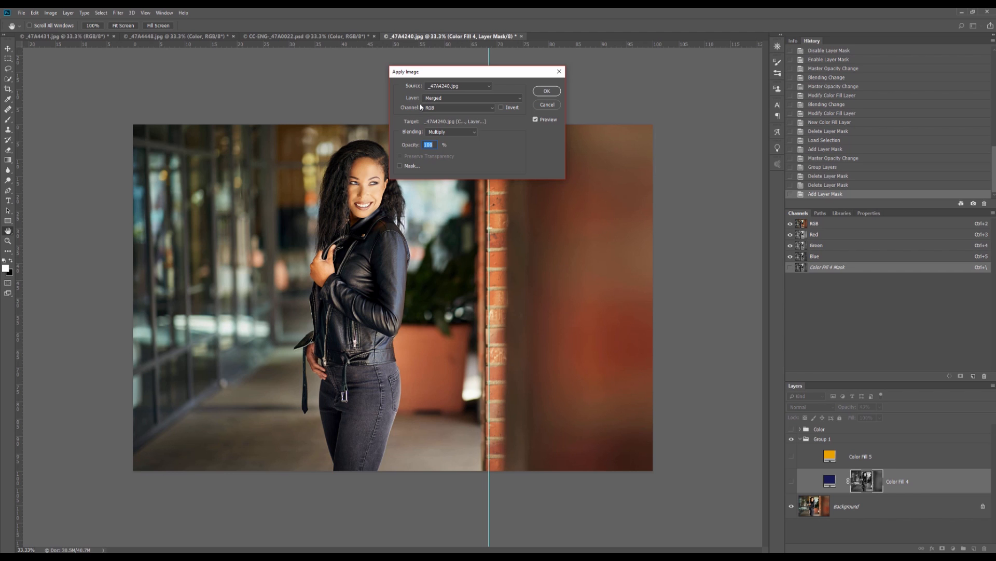
left_click(501, 108)
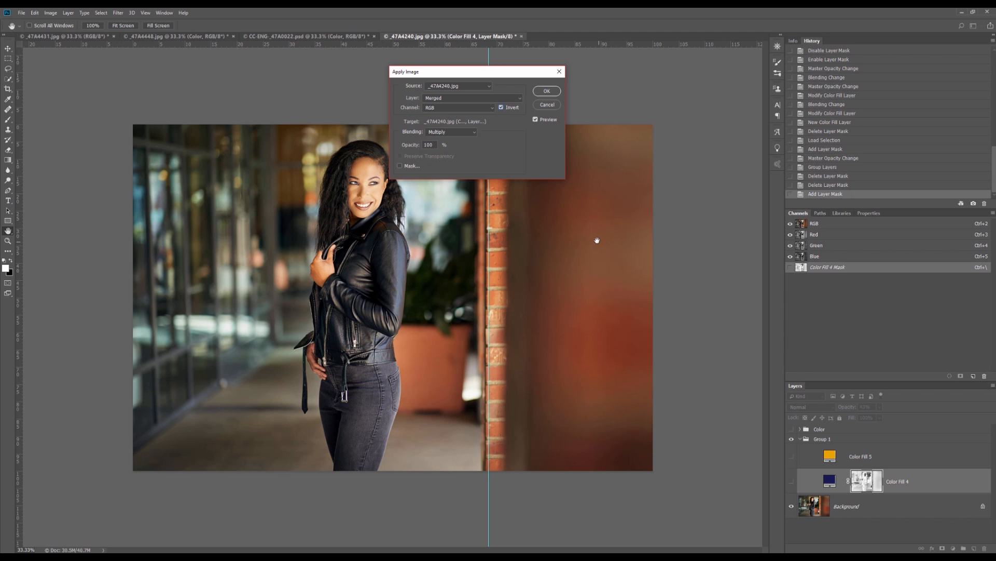
left_click(546, 92)
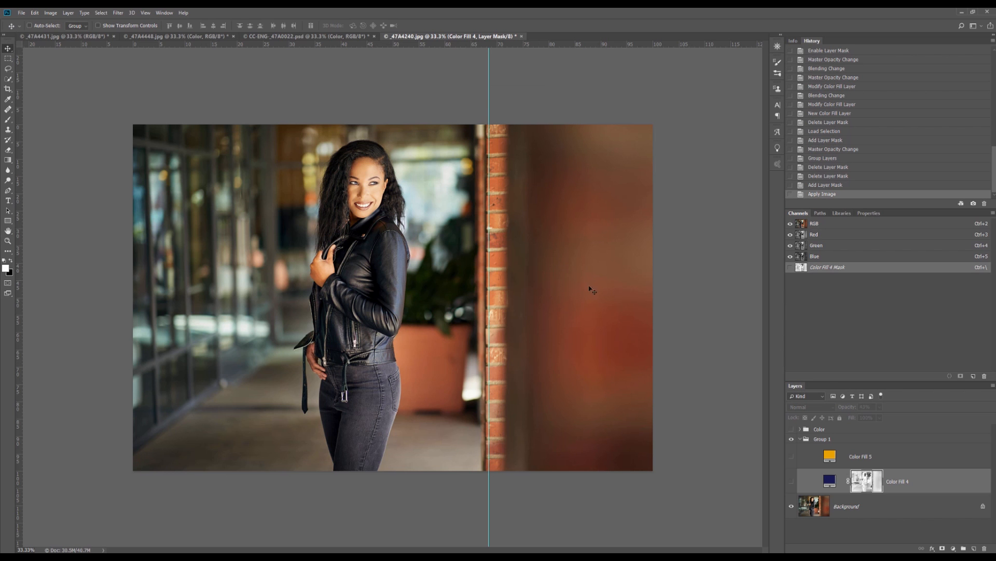
Make the navy fill layer visible and compare the photo with and without it
left_click(790, 484)
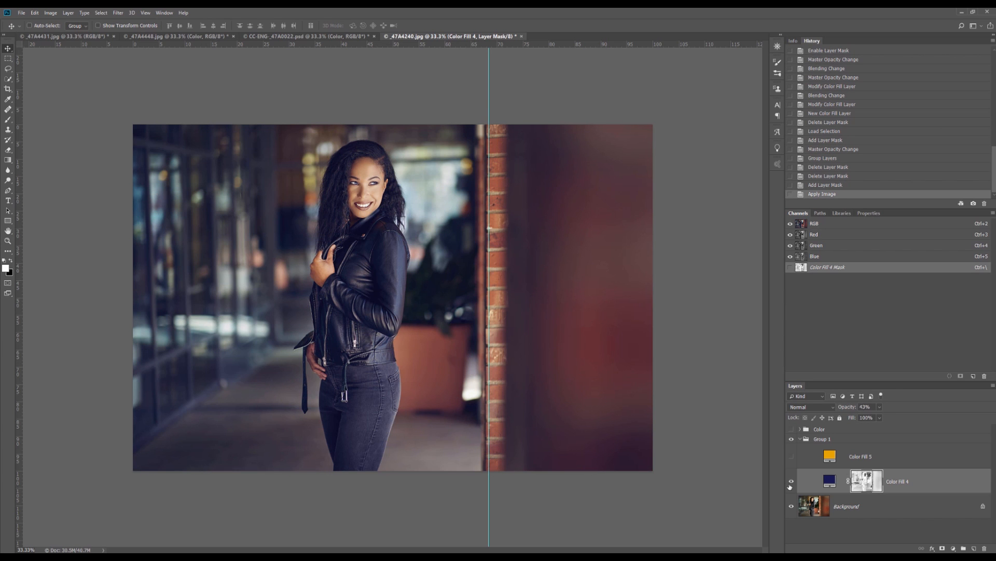
left_click(790, 484)
left_click(789, 485)
left_click(791, 482)
left_click(791, 482)
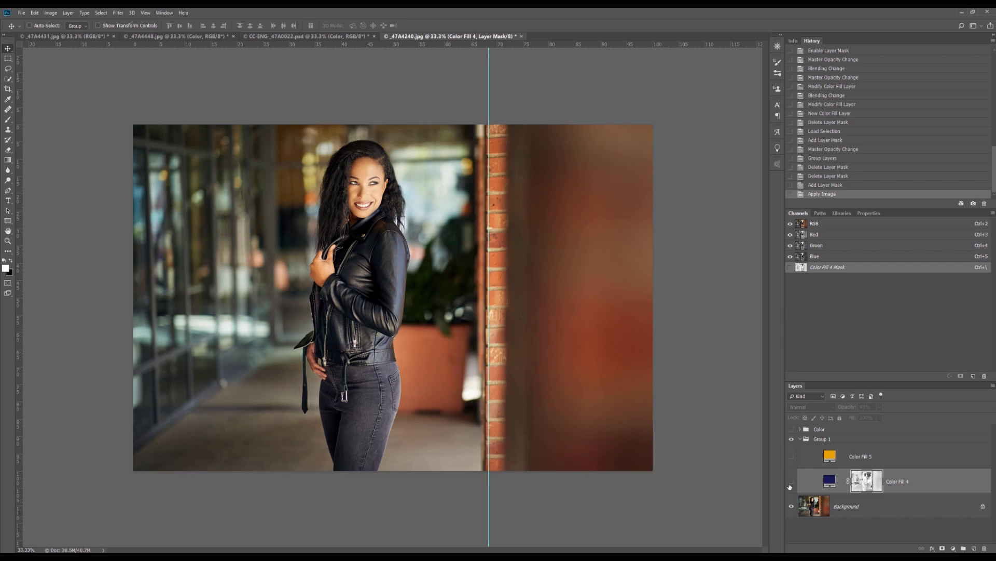
left_click(791, 483)
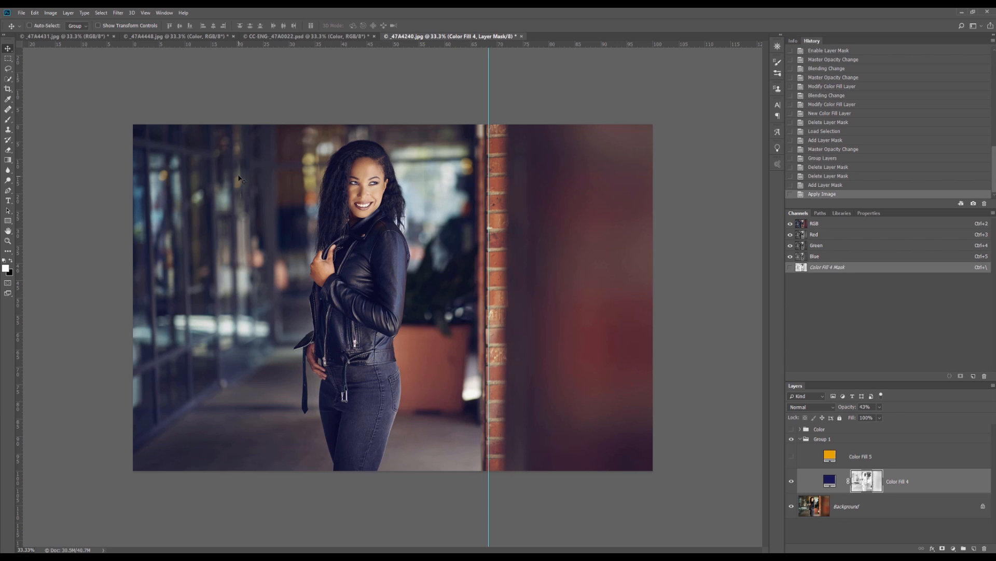
Run Apply Image again on the navy fill layer's mask with inverted merged RGB and Multiply, and check the layer hidden and shown
left_click(50, 13)
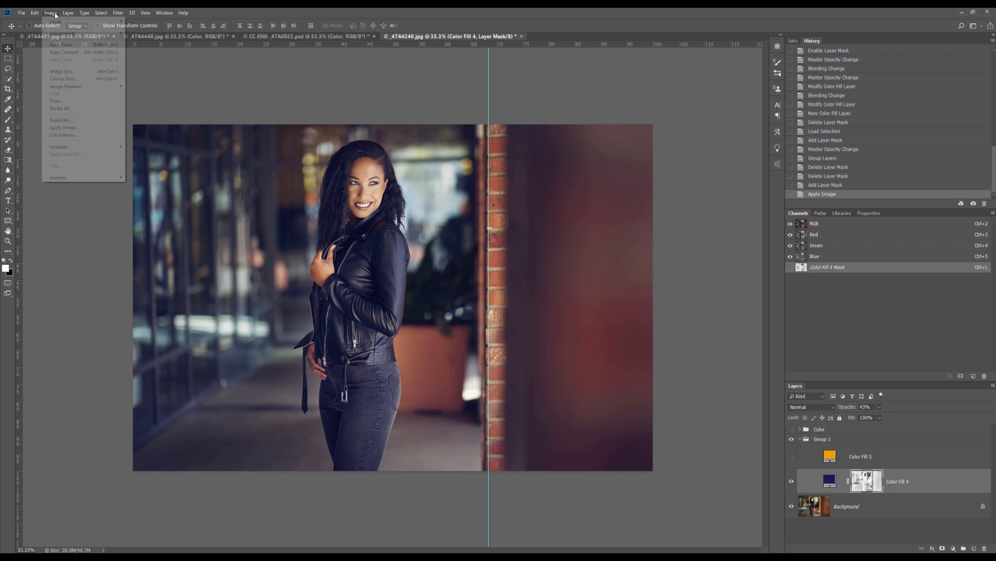
left_click(65, 128)
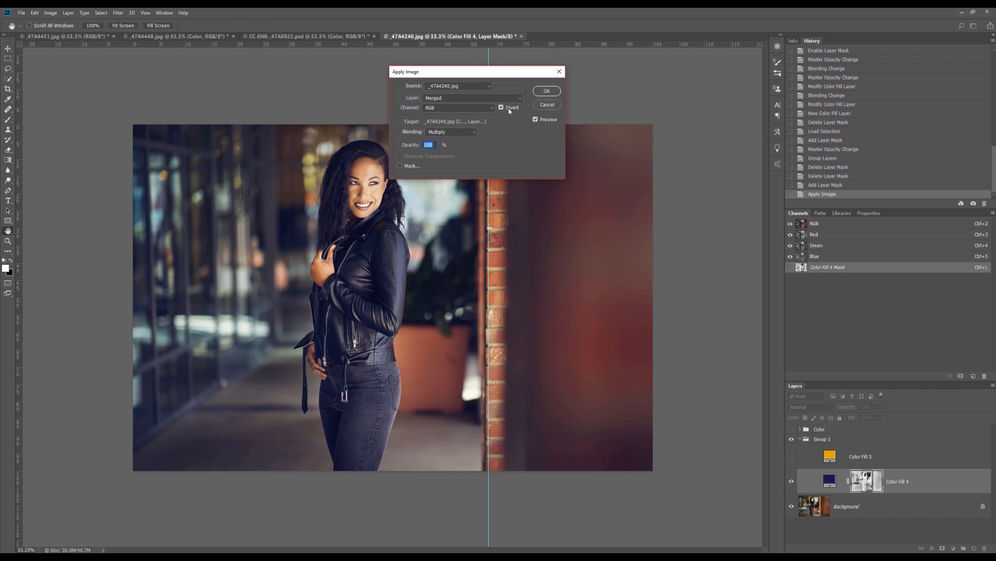
left_click(545, 92)
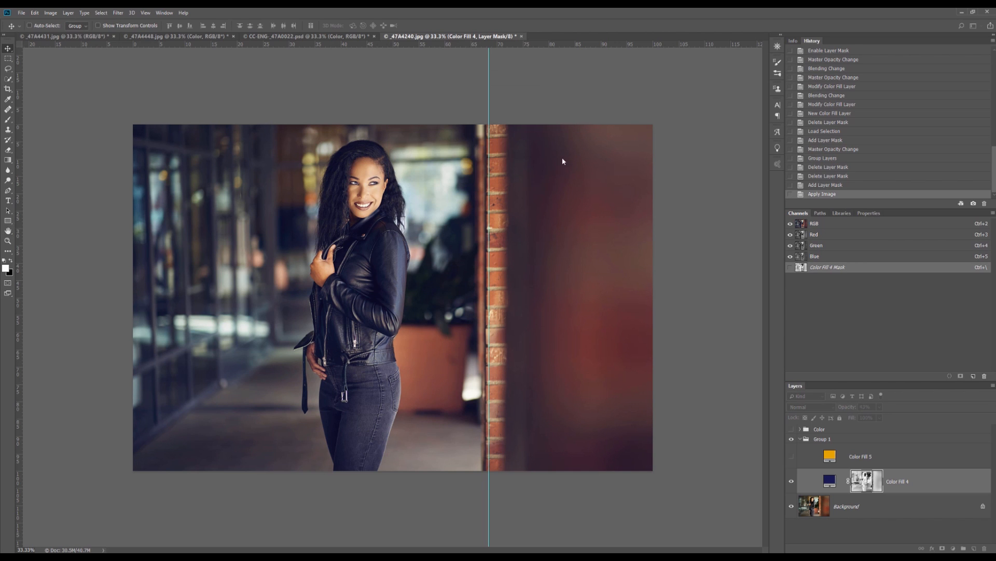
left_click(792, 481)
left_click(792, 481)
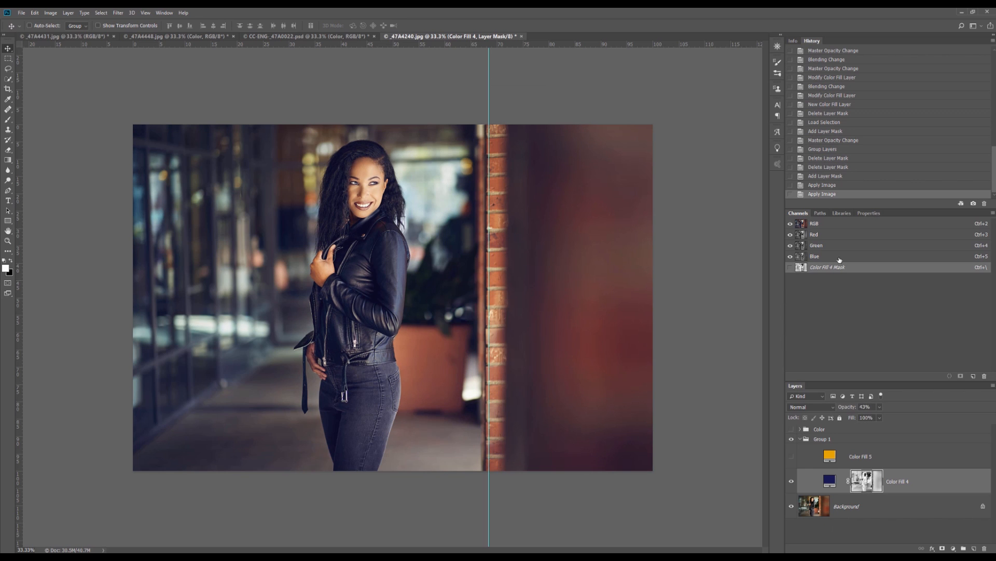
Compare the history states before and after the second Apply Image, and set the navy fill layer's opacity to 35%
left_click(830, 185)
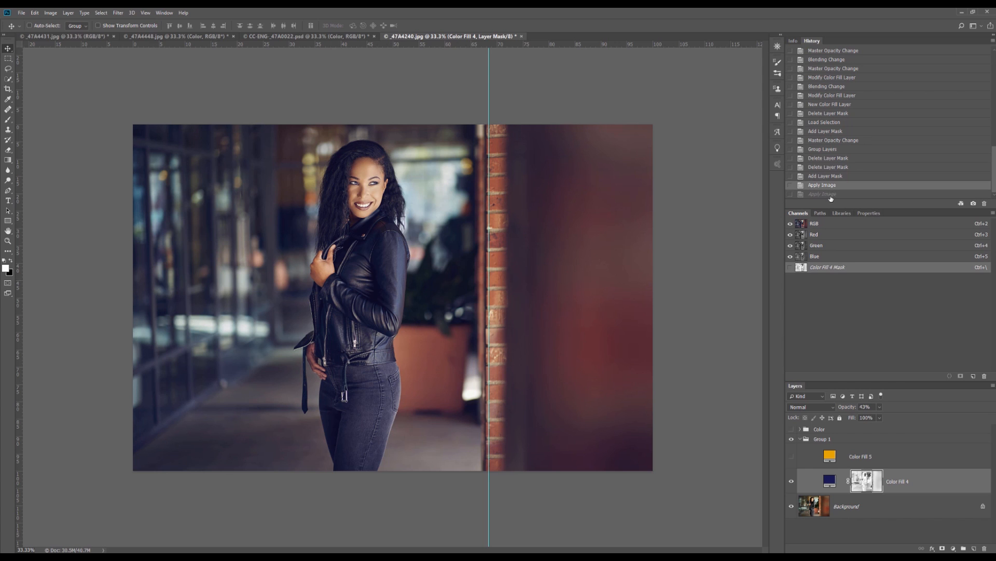
left_click(831, 195)
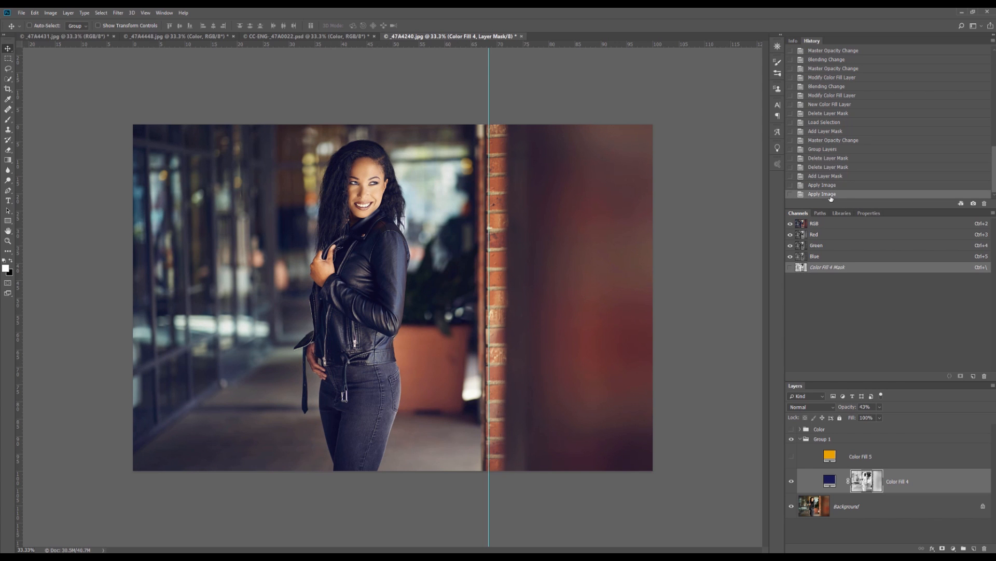
left_click(880, 417)
mouse_move(879, 417)
left_mouse_down()
mouse_move(907, 418)
mouse_move(877, 421)
left_mouse_up()
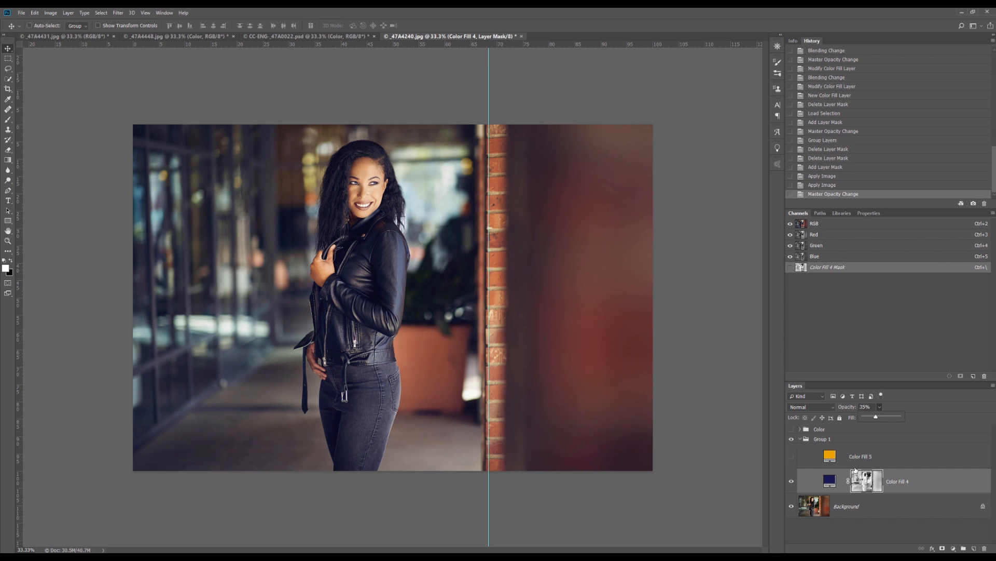
Add a mask to the hidden orange fill layer and use Apply Image with non-inverted merged RGB, Multiply blending and 100% opacity
left_click(830, 455)
left_click(792, 457)
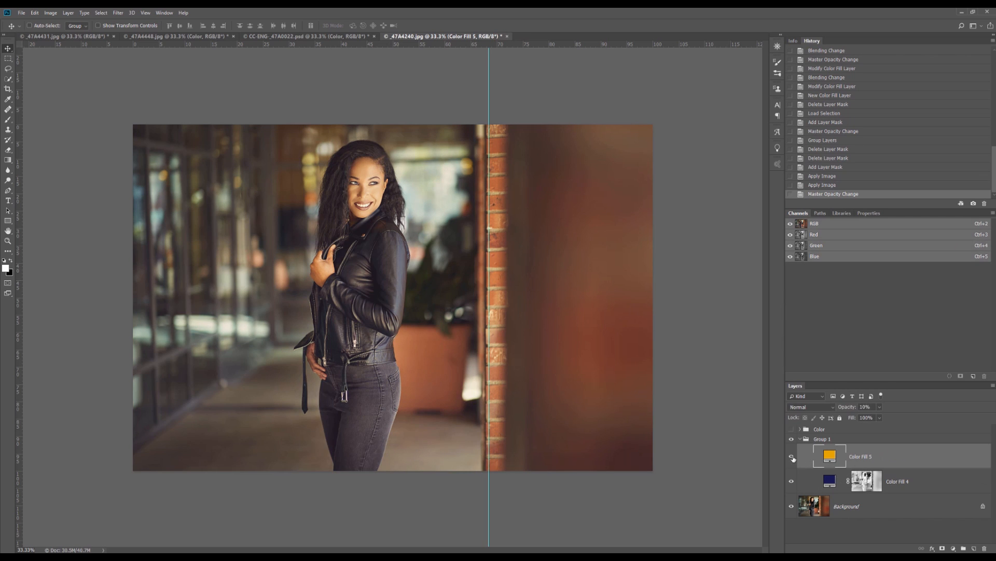
left_click(792, 456)
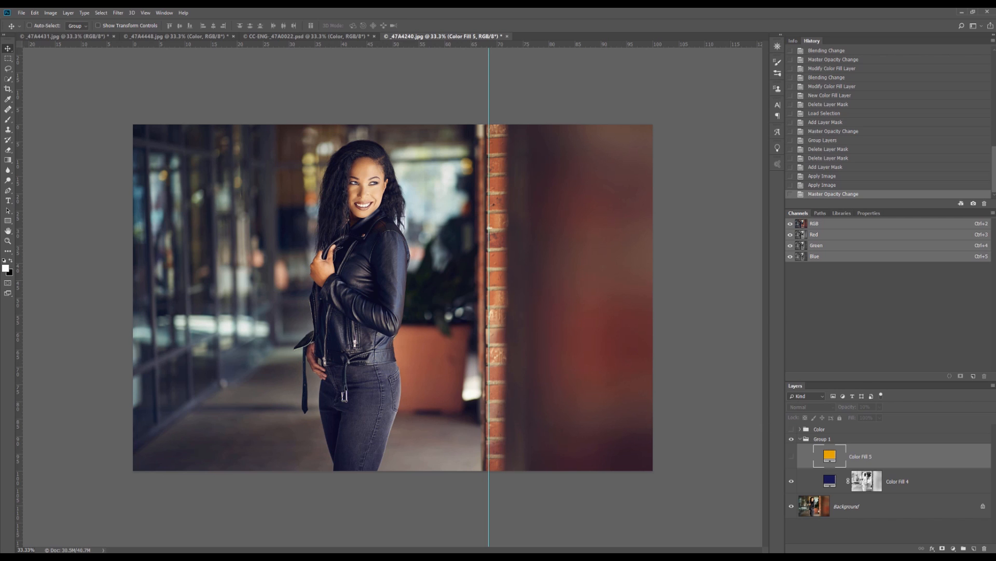
left_click(943, 548)
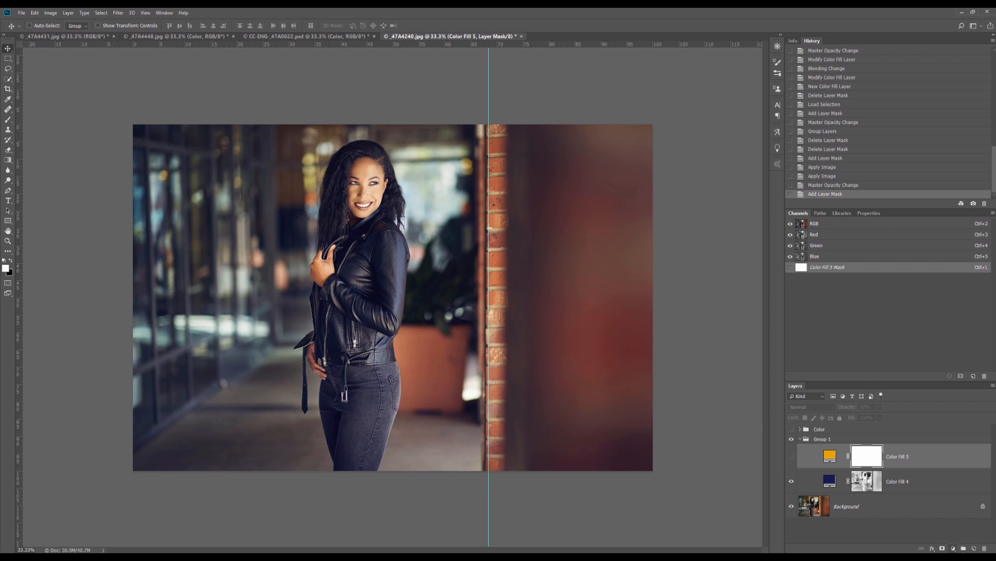
left_click(51, 12)
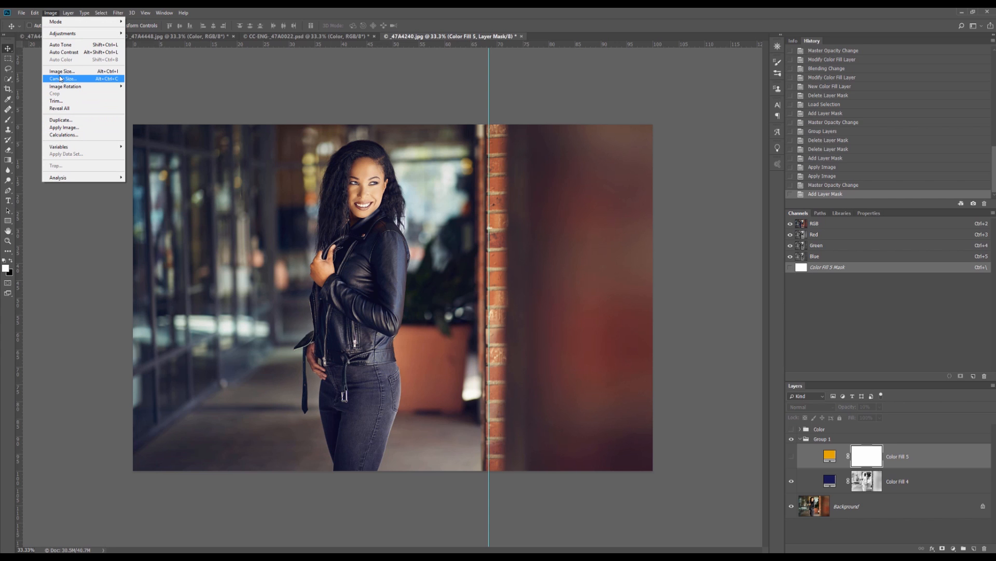
left_click(63, 127)
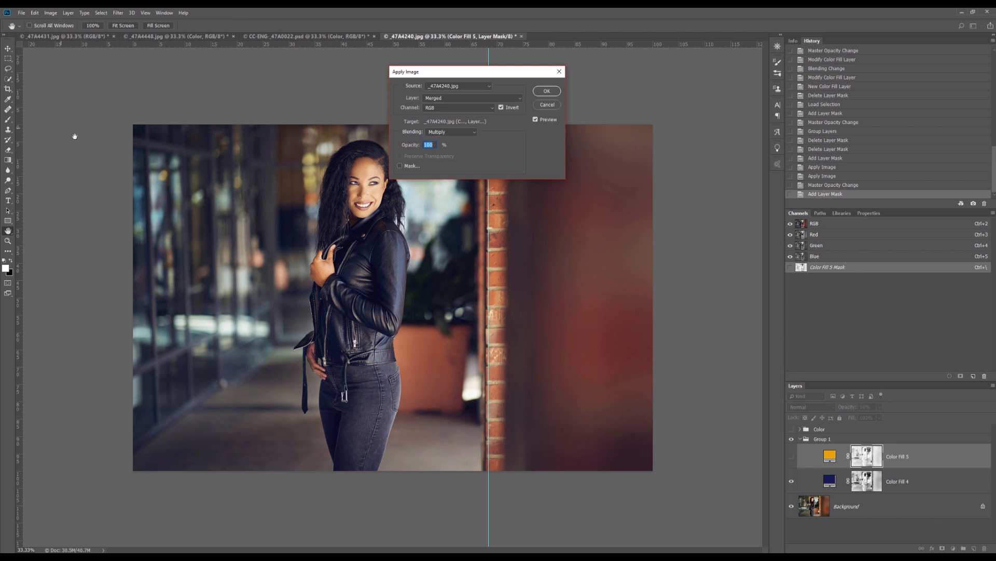
left_click(502, 108)
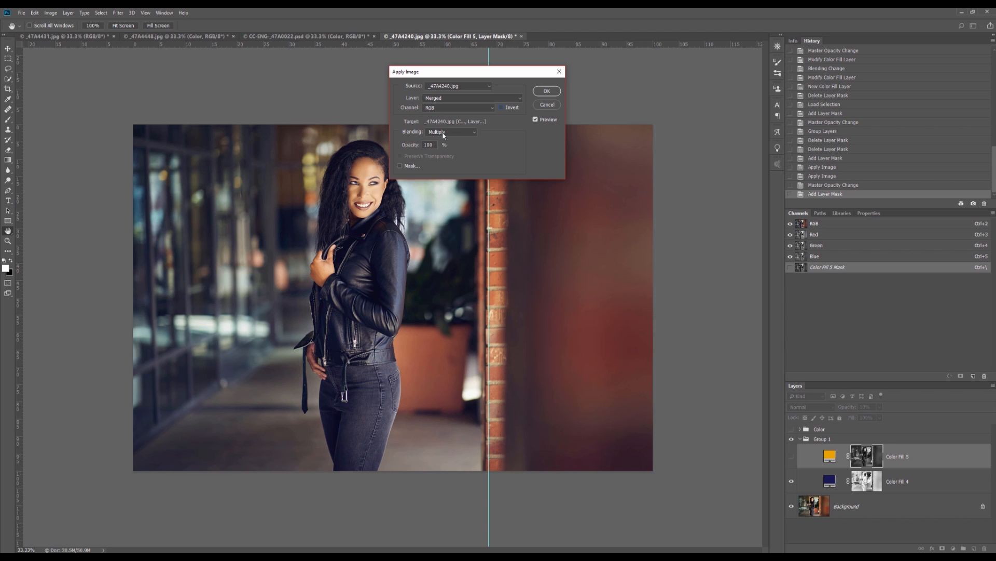
left_click(547, 91)
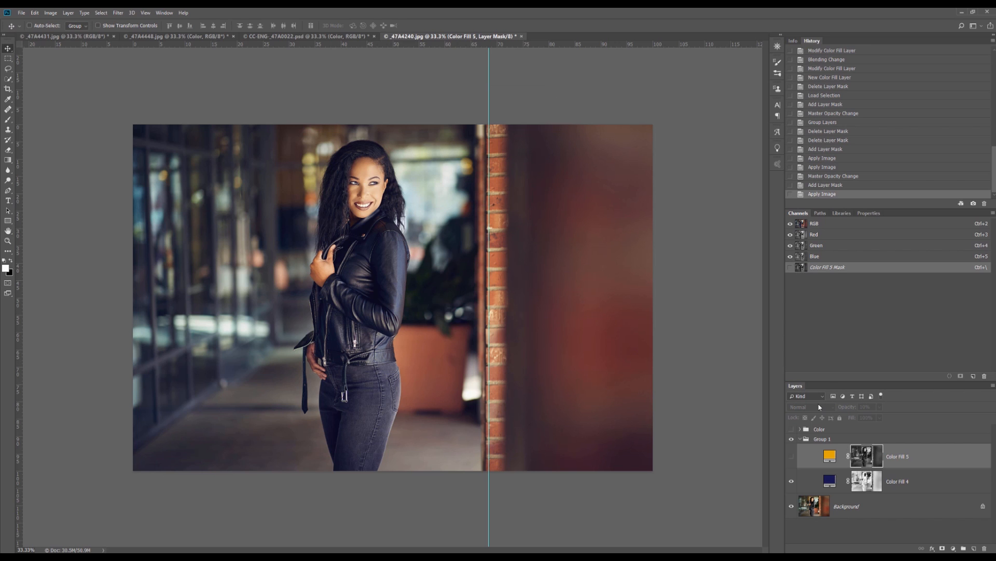
Show the masked orange fill layer and compare the photo with and without its color
left_click(791, 457)
left_click(791, 456)
left_click(791, 456)
left_click(791, 457)
left_click(791, 457)
Delete the layer masks from both the navy and the orange fill layers
left_click(873, 478)
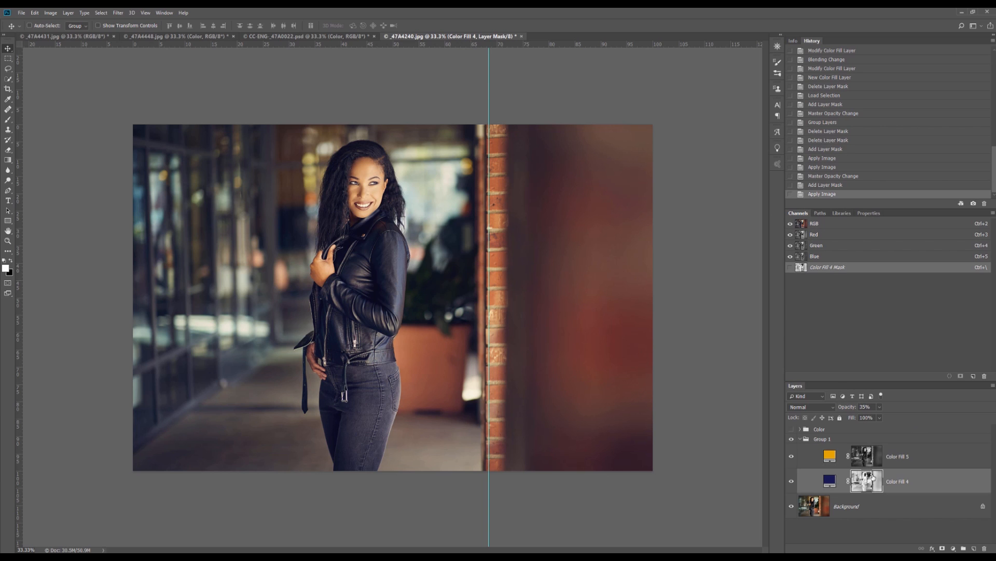
left_click_drag(873, 478, 984, 549)
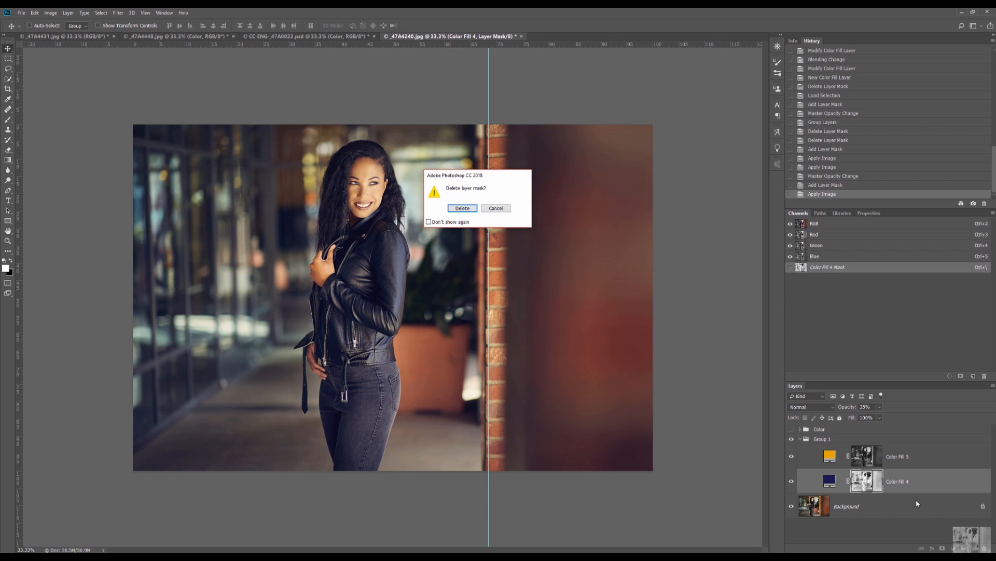
left_click(473, 211)
left_click(870, 462)
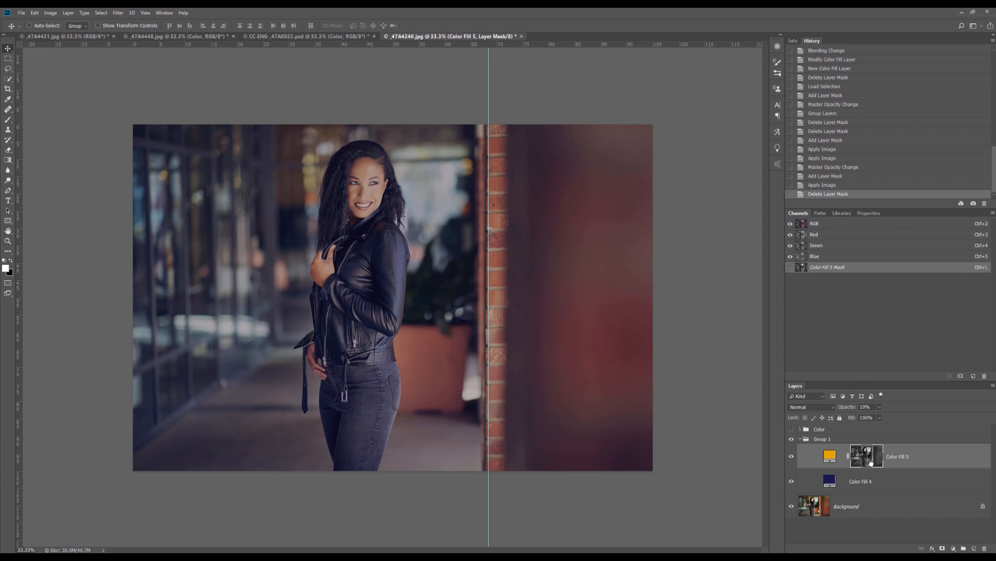
left_click_drag(871, 461, 983, 548)
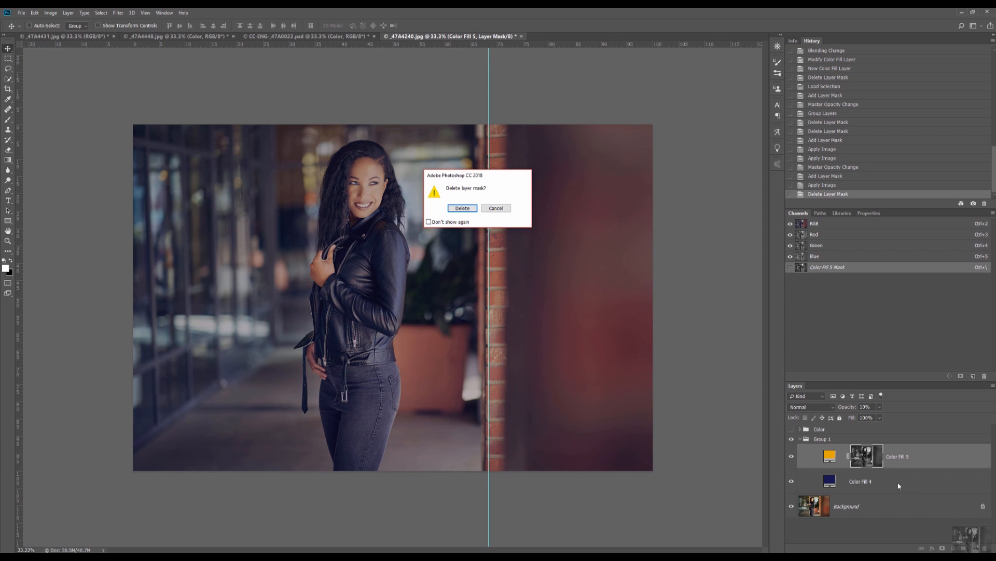
left_click(462, 209)
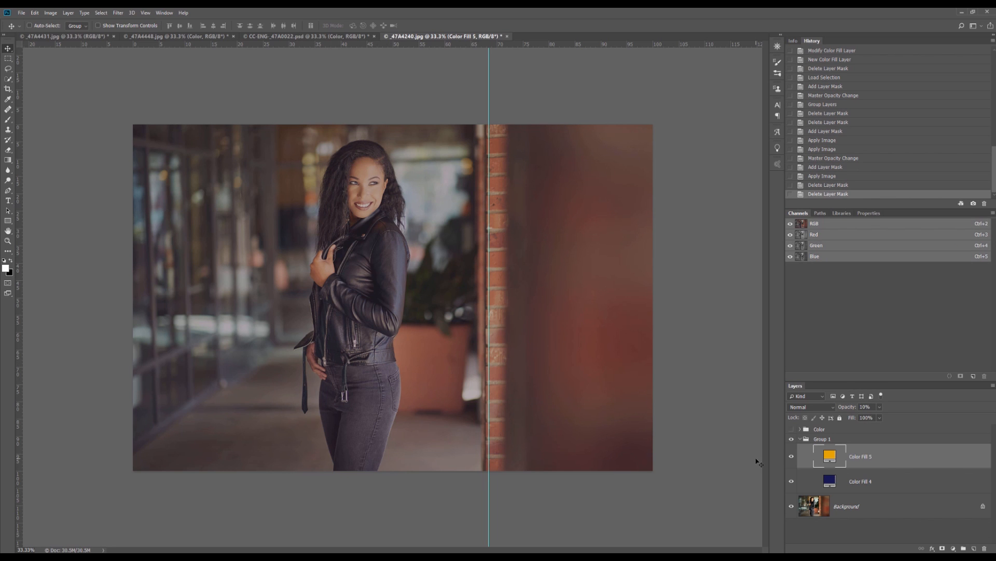
Hide the orange fill layer and, in the navy fill's blending options, lower the Underlying Layer white Blend If limit to 166
left_click(791, 457)
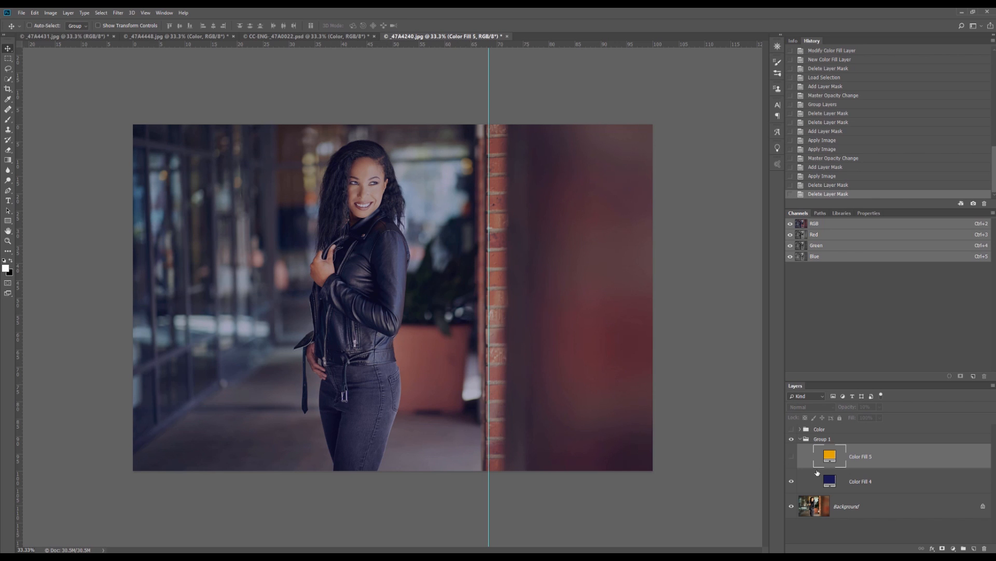
left_click(891, 487)
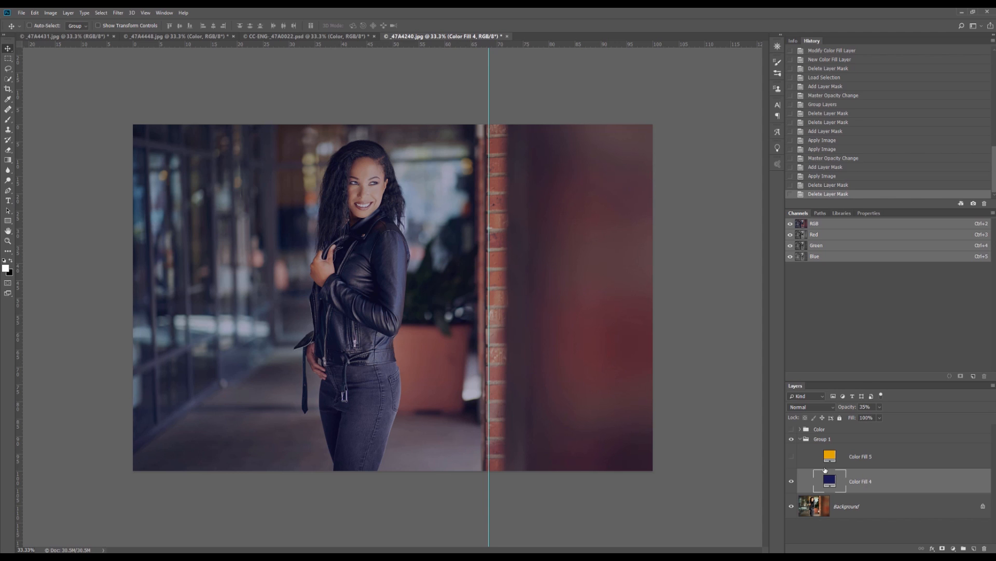
double_click(953, 485)
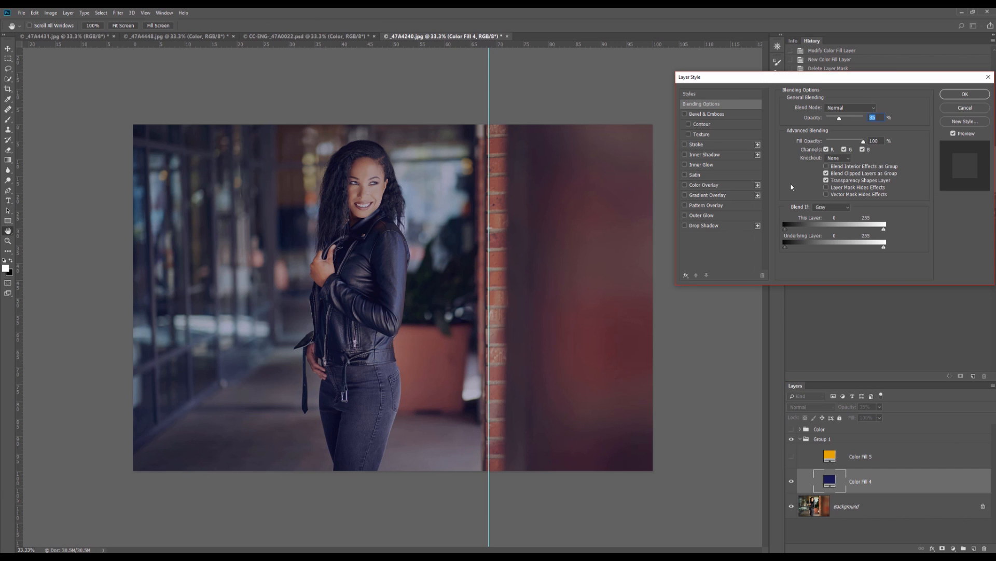
left_click_drag(749, 78, 653, 113)
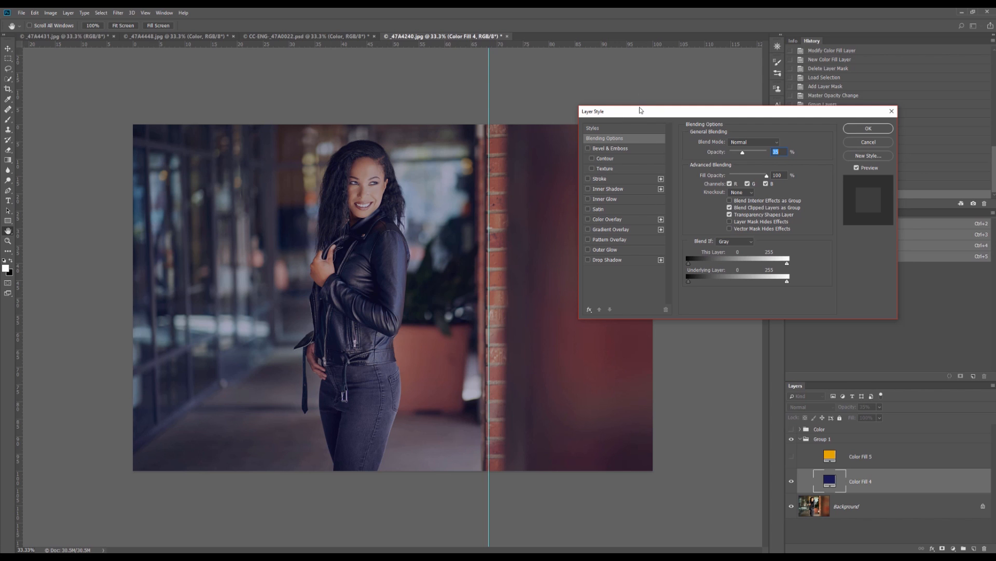
left_click_drag(645, 113, 654, 91)
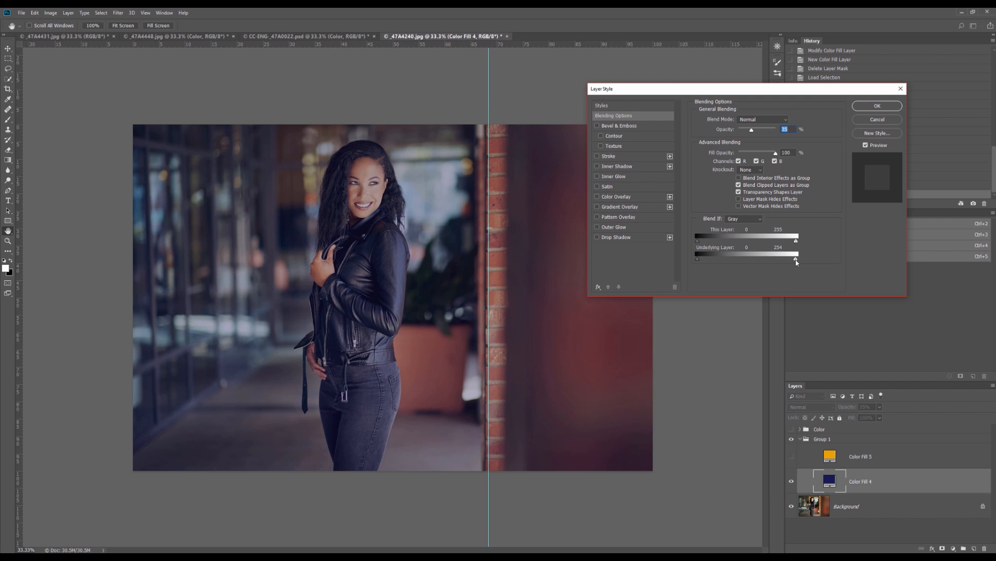
left_click_drag(797, 262, 763, 257)
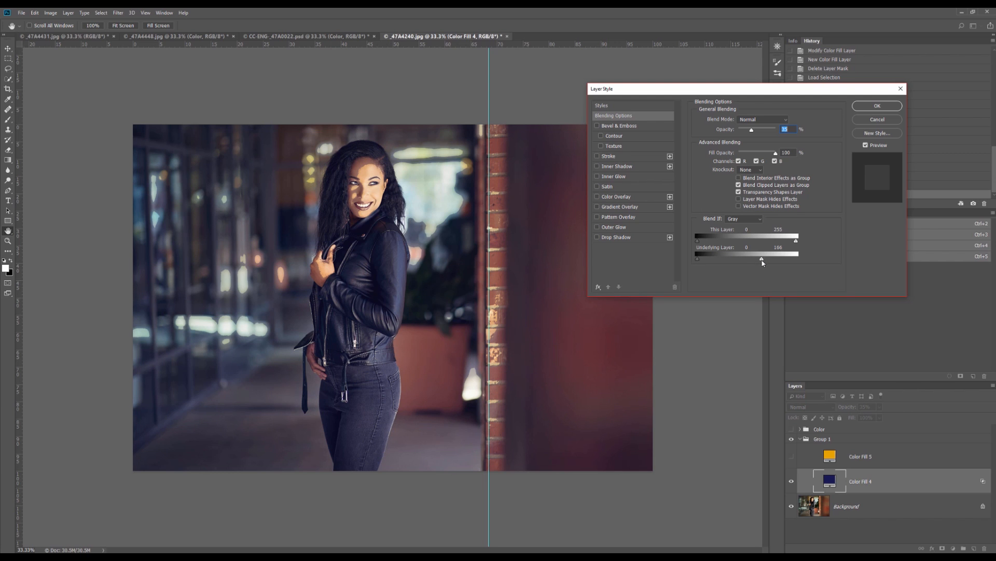
Split the navy fill's Underlying Layer white Blend If limit to 56 / 183, compare the preview off and on, and apply
key("alt")
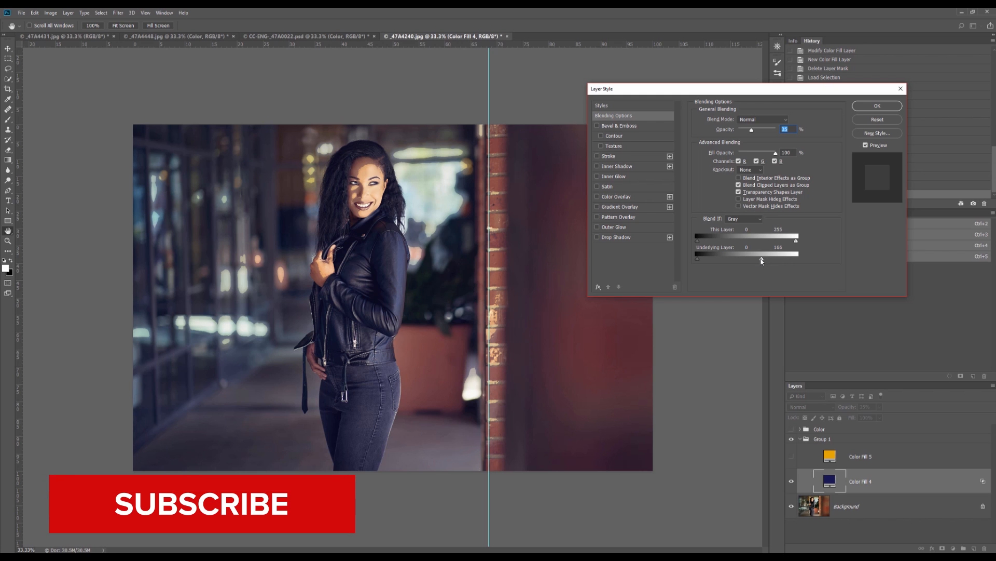
left_click_drag(762, 261, 714, 258)
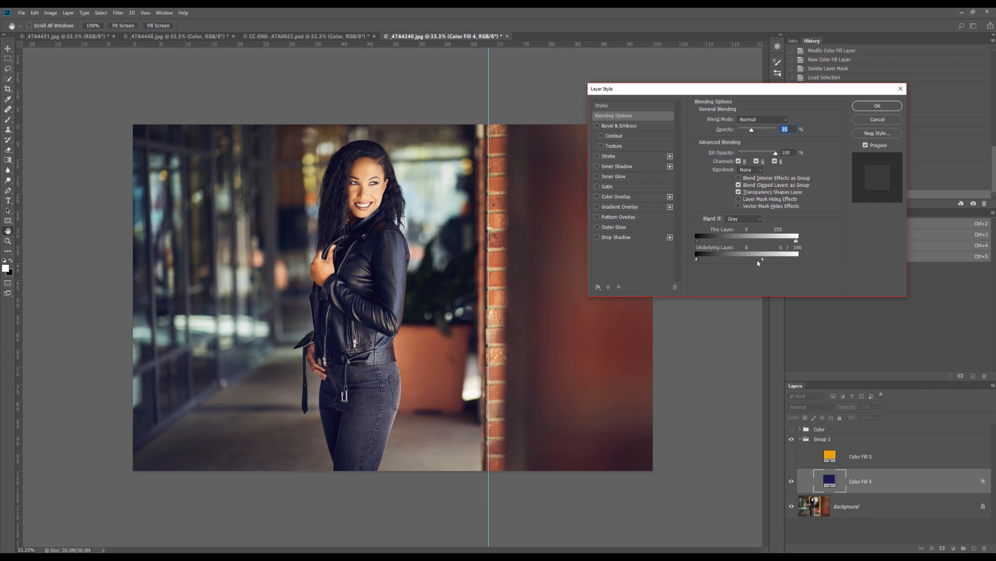
mouse_move(761, 259)
left_mouse_down()
mouse_move(705, 254)
mouse_move(781, 260)
mouse_move(772, 260)
left_mouse_up()
left_click_drag(697, 259, 703, 259)
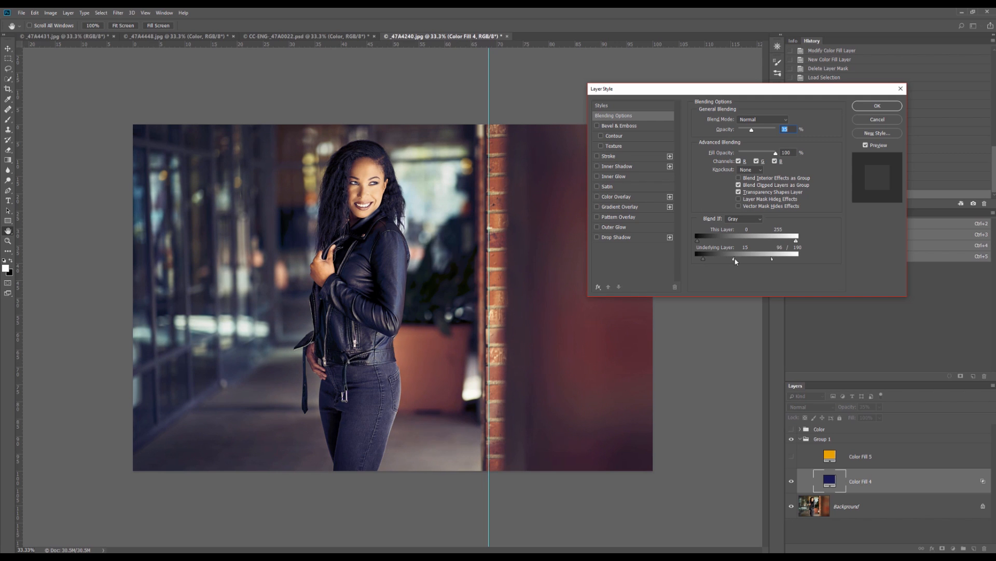
left_click_drag(704, 258, 737, 257)
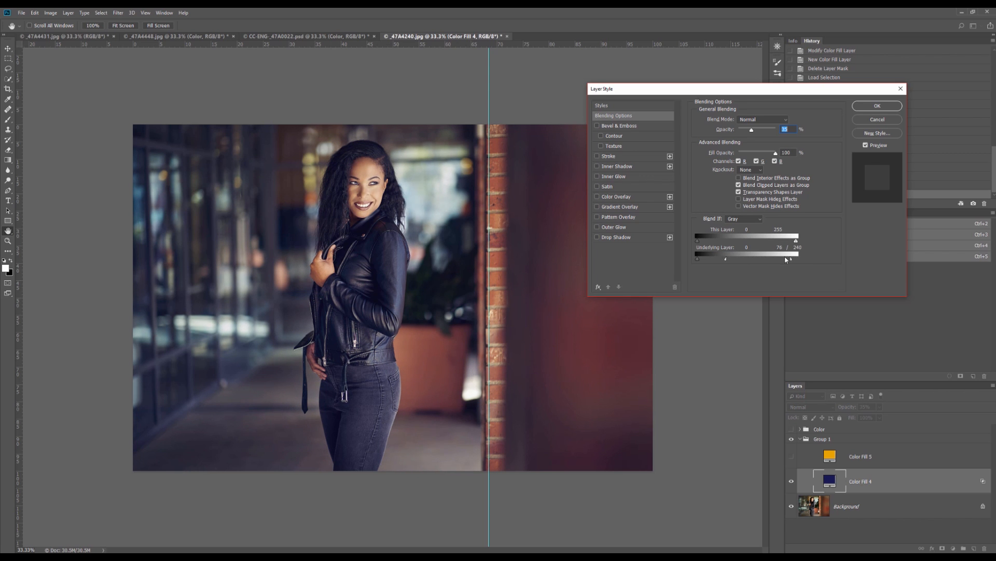
left_click_drag(785, 257, 719, 259)
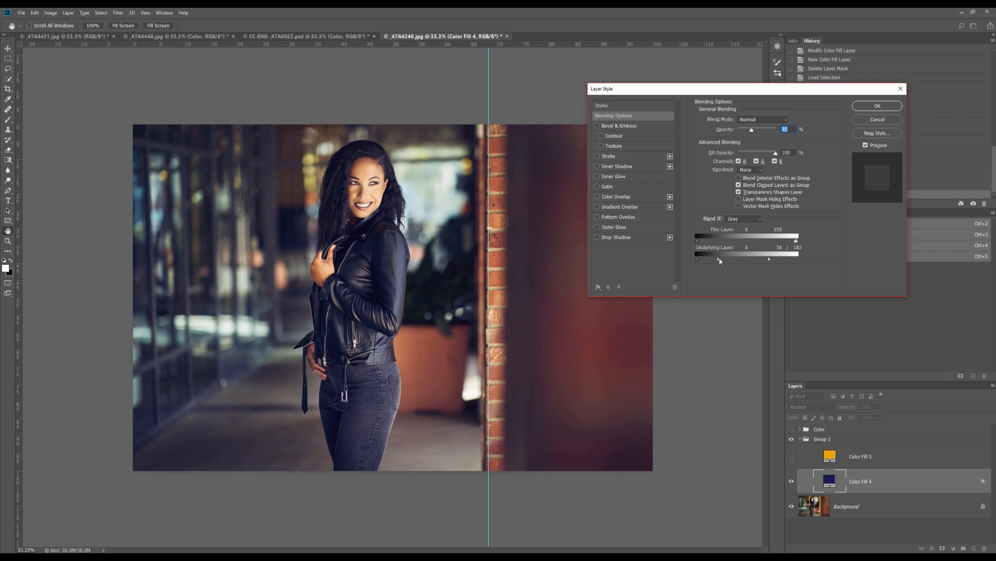
left_click(866, 147)
left_click(865, 147)
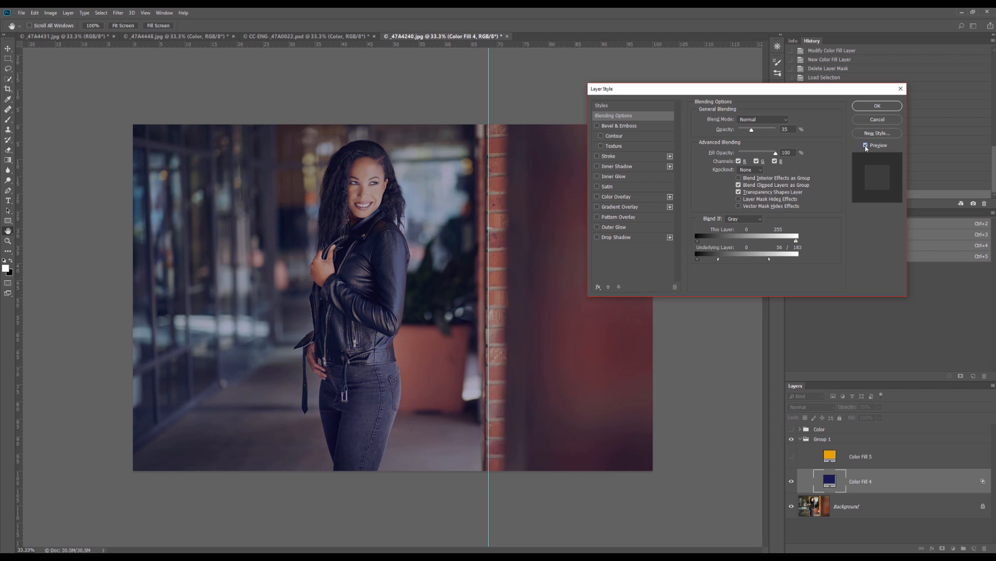
left_click(876, 108)
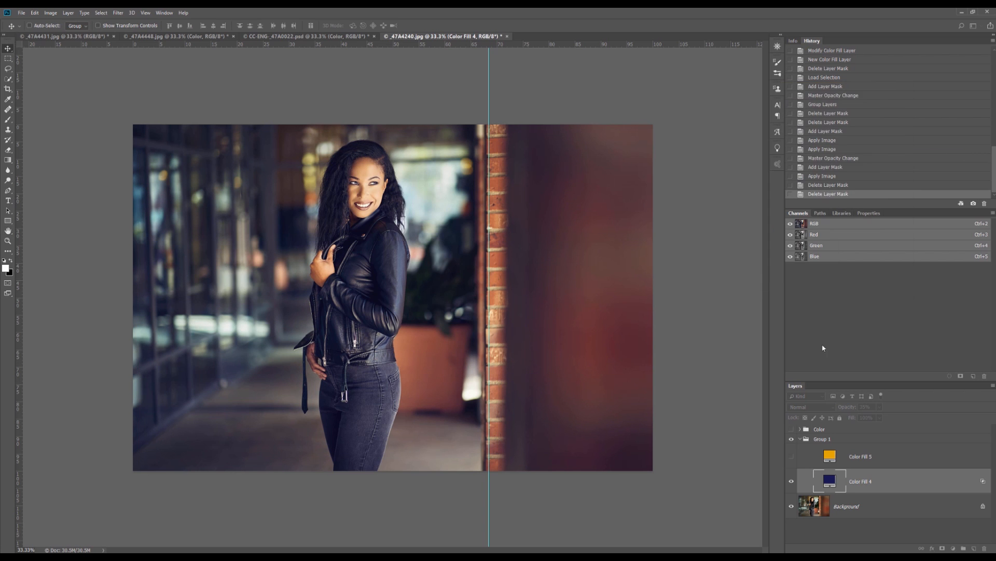
Compare the photo with the navy fill layer hidden and shown to judge the Blend If transition
left_click(792, 483)
left_click(791, 482)
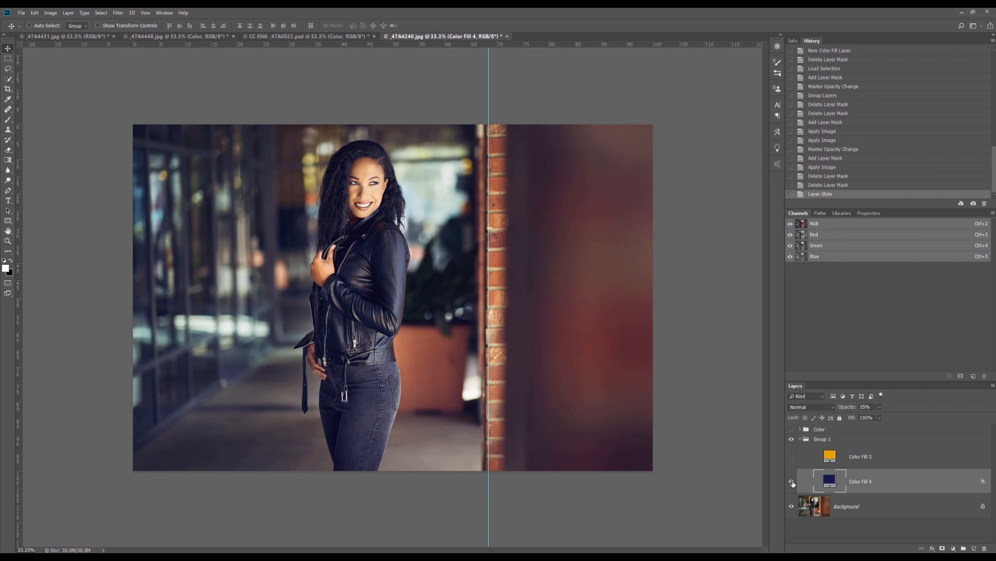
left_click(792, 482)
left_click(792, 483)
left_click(792, 483)
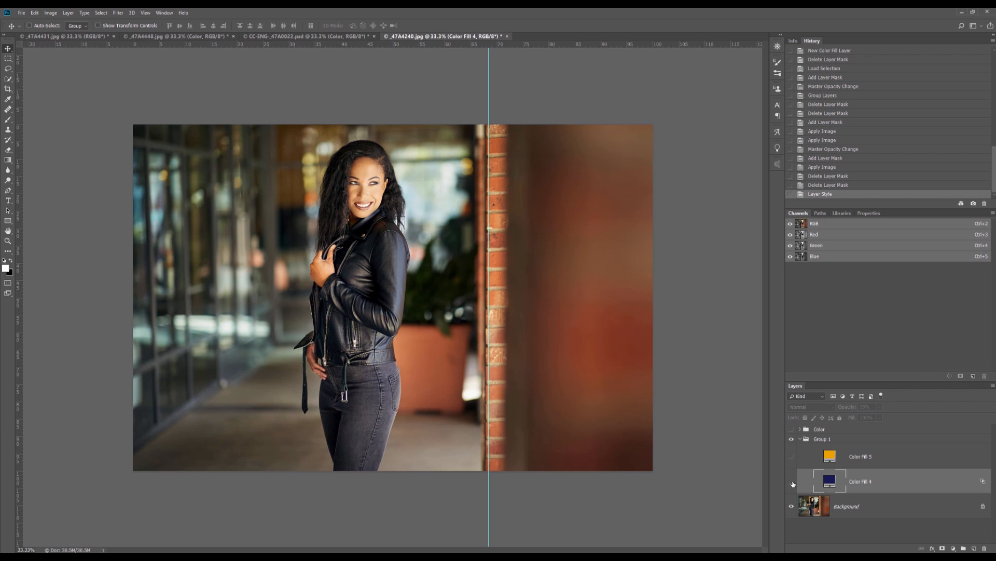
left_click(792, 482)
left_click(792, 482)
left_click(792, 483)
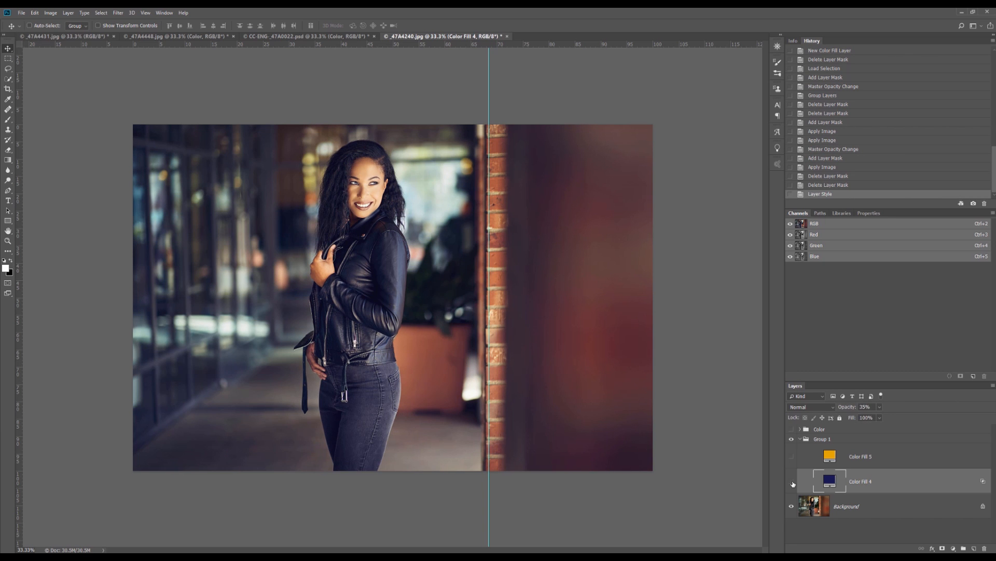
left_click(792, 483)
left_click(792, 483)
Readjust the navy fill's Underlying Layer white Blend If limit to 36 / 187
double_click(983, 483)
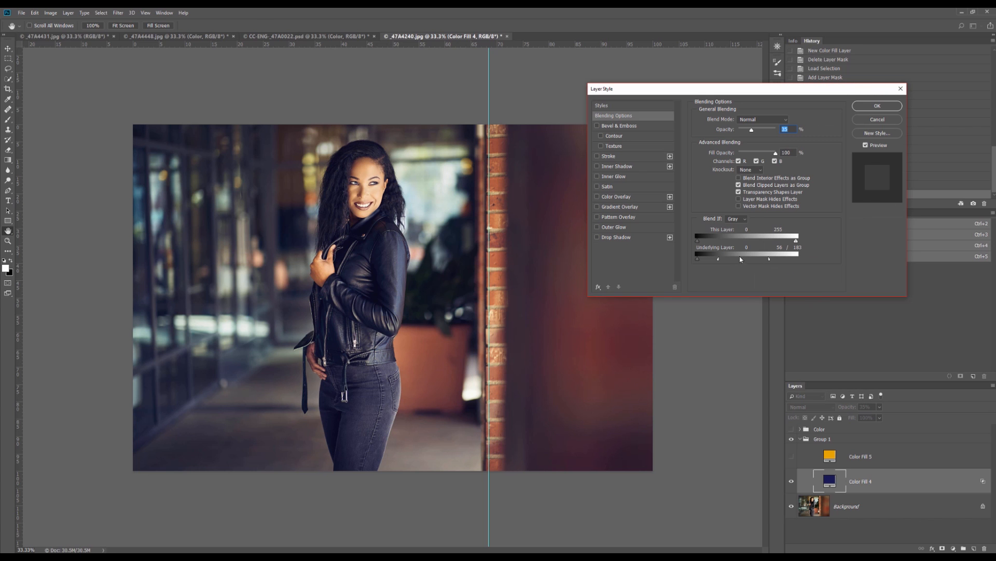
left_click_drag(718, 259, 706, 259)
left_click_drag(770, 260, 721, 259)
left_click(872, 106)
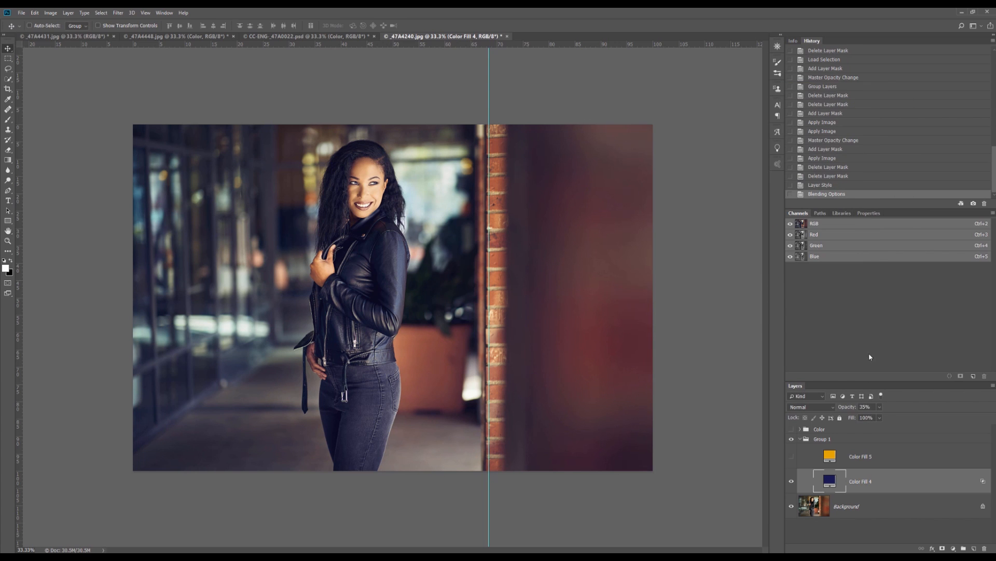
Set the navy fill layer's blend mode to Soft Light and its opacity to 45%
left_click(820, 409)
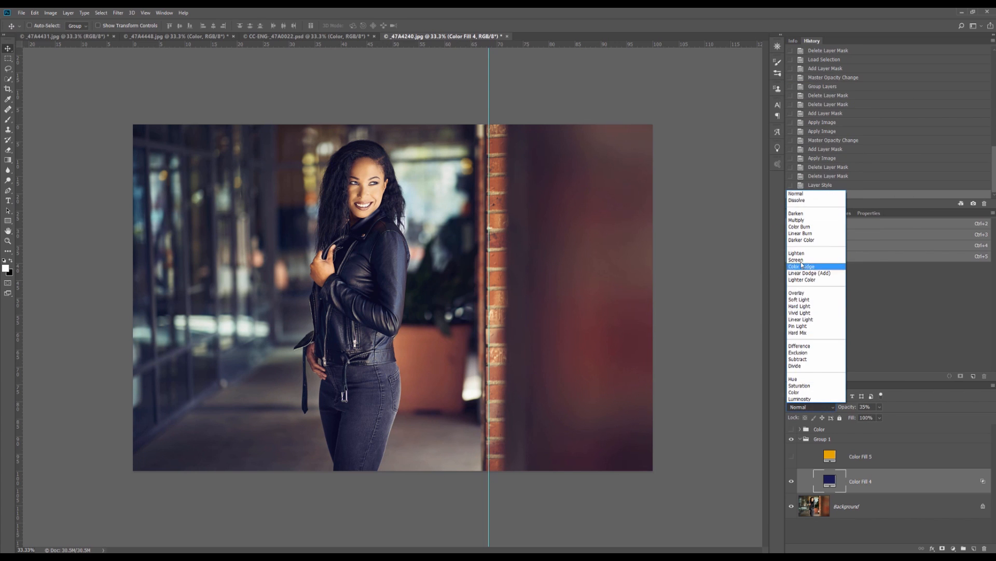
left_click(807, 300)
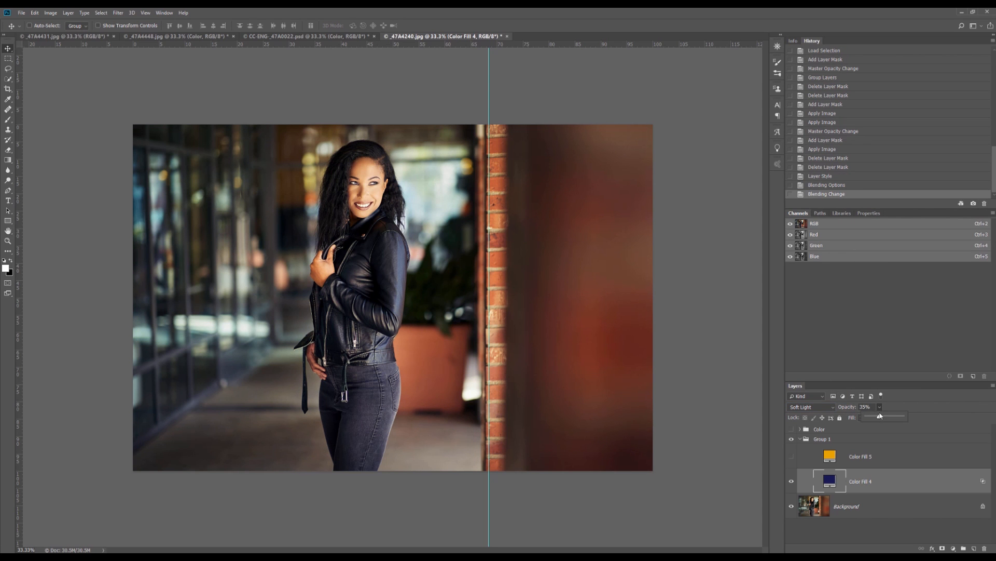
left_click_drag(879, 409, 883, 417)
Lower both halves of the navy fill's split Underlying Layer white limit slightly, and check the layer hidden and shown
left_click(983, 481)
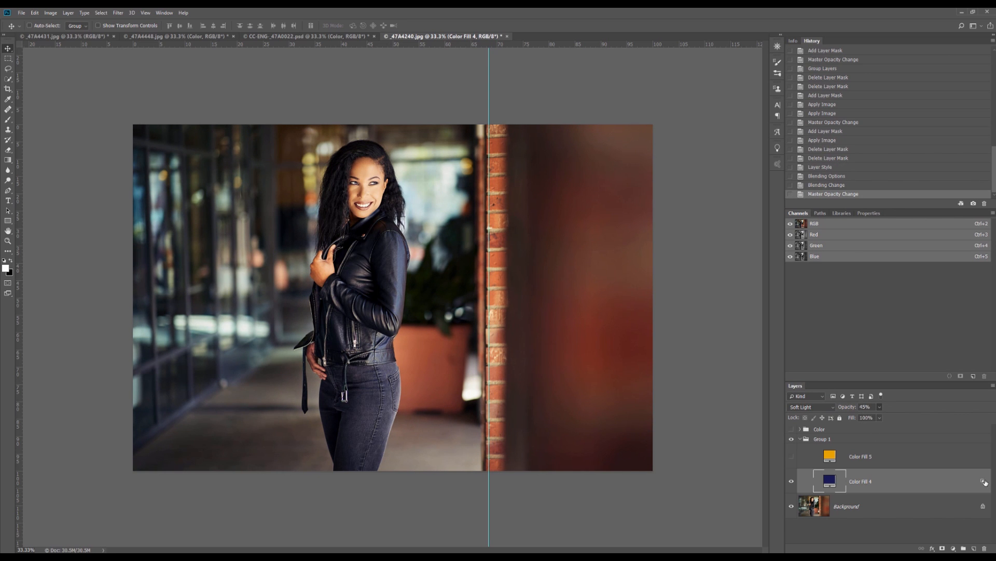
double_click(983, 481)
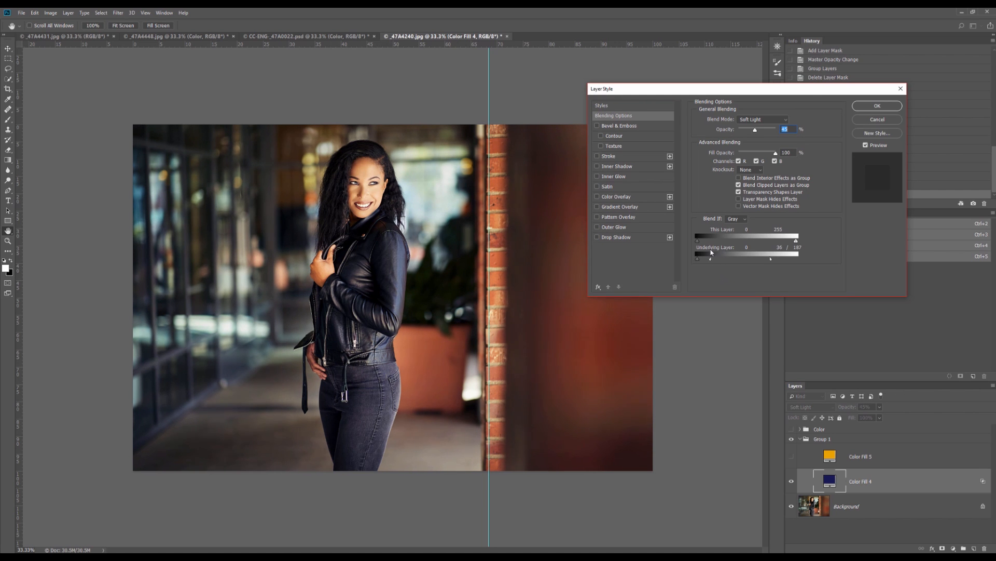
left_click_drag(715, 255, 704, 250)
left_click_drag(766, 260, 755, 256)
left_click(857, 106)
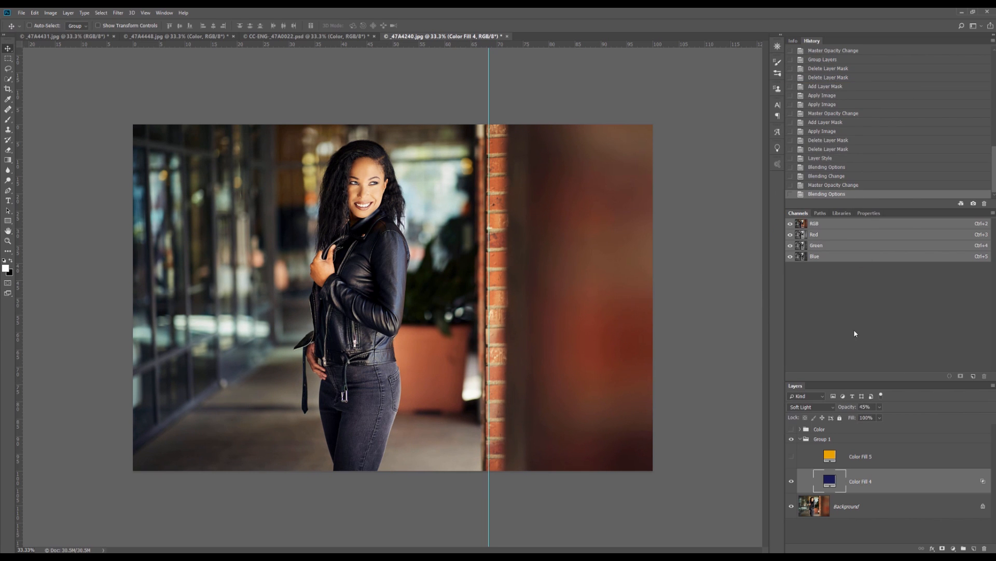
left_click(792, 481)
left_click(791, 481)
left_click(791, 482)
left_click(791, 483)
Add a mask to the navy fill layer and paint black over the woman's face and neck with a large brush at 10% flow
left_click(942, 548)
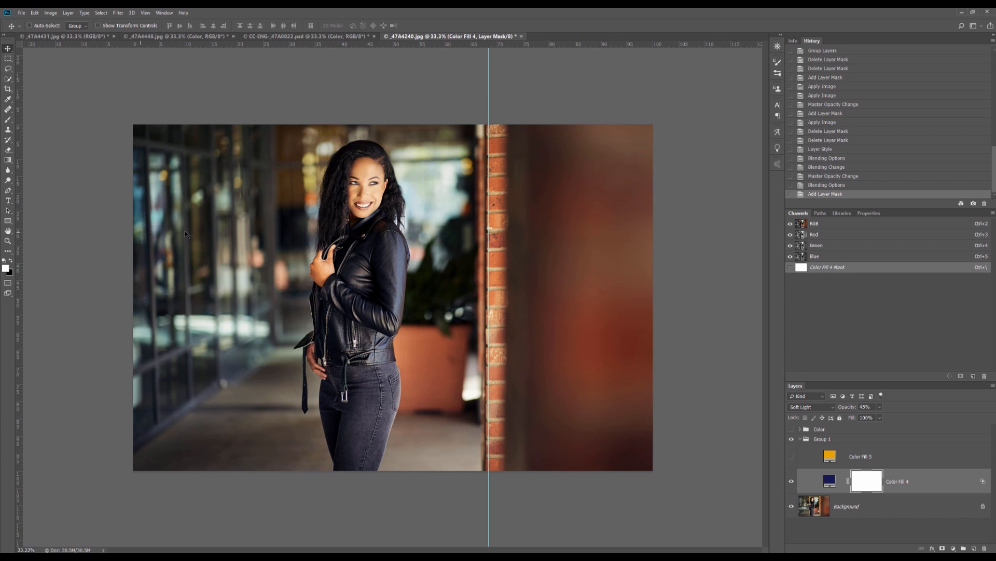
left_click(10, 261)
key("b")
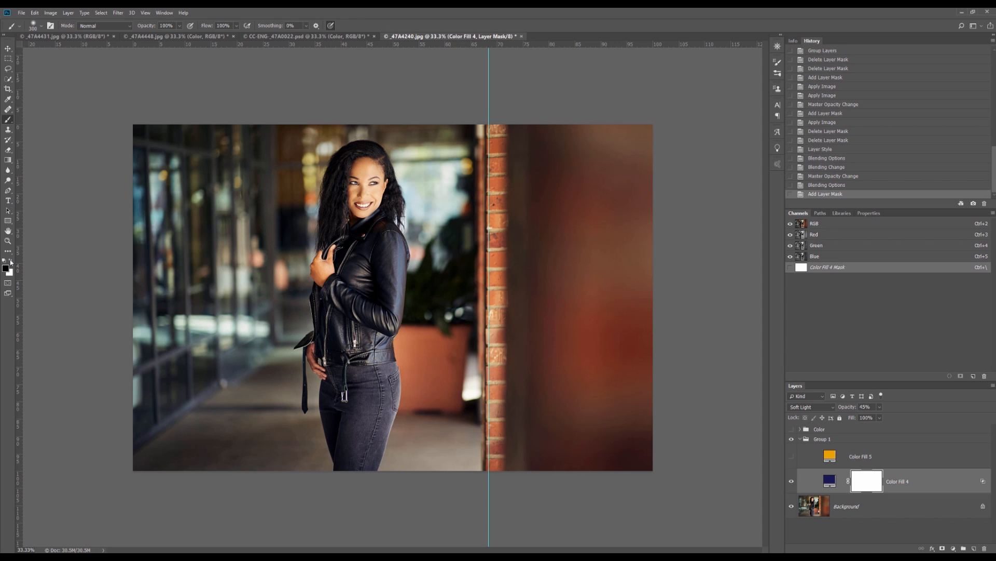
key("shift+1")
key("bracketright")
key("bracketright")
key("bracketright")
mouse_move(359, 192)
left_mouse_down()
mouse_move(364, 228)
mouse_move(360, 179)
mouse_move(355, 240)
left_mouse_up()
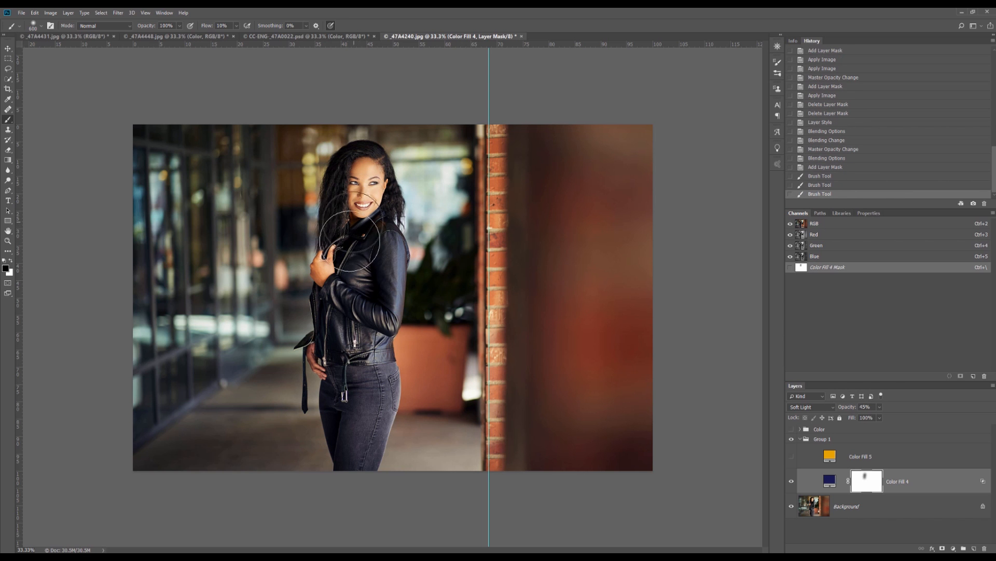
Paint black on the navy fill's mask over the woman's hands and the side of her face with a smaller brush
key("bracketleft")
key("bracketleft")
mouse_move(320, 310)
left_mouse_down()
mouse_move(324, 265)
mouse_move(321, 371)
mouse_move(329, 341)
left_mouse_up()
key("bracketleft")
key("bracketleft")
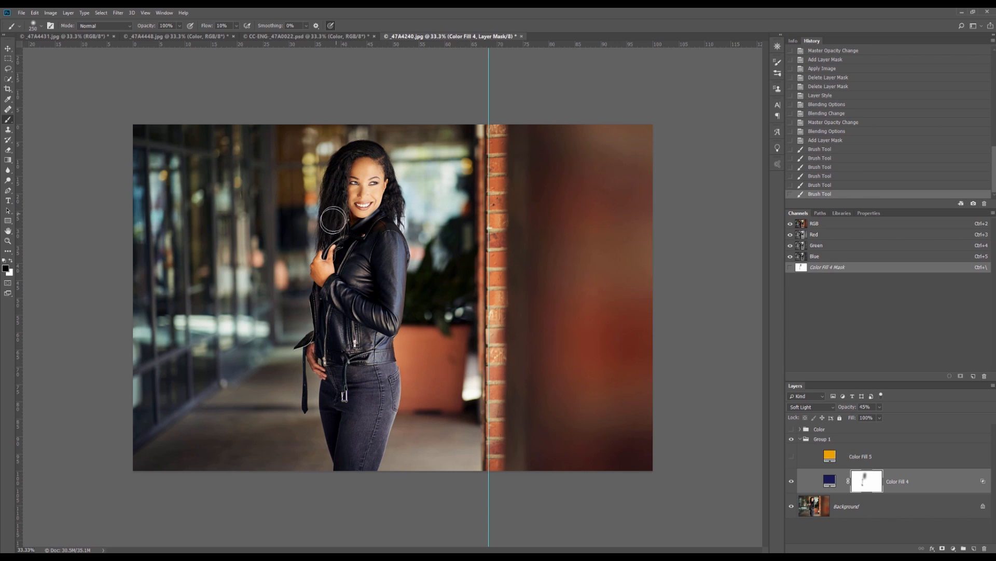
left_click_drag(378, 187, 388, 212)
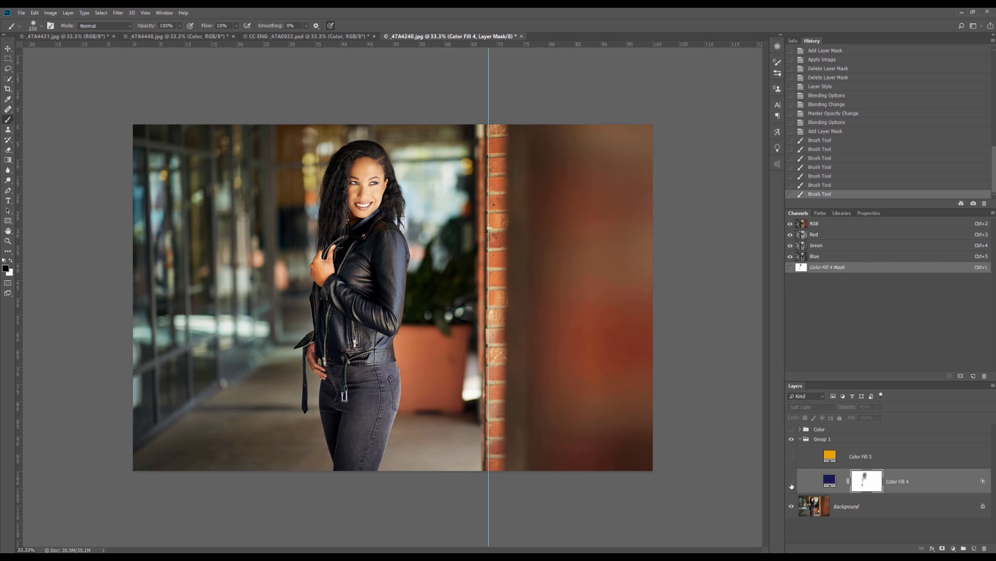
Compare the photo with and without the masked navy fill, and make the orange fill layer visible
left_click(791, 481)
left_click(792, 484)
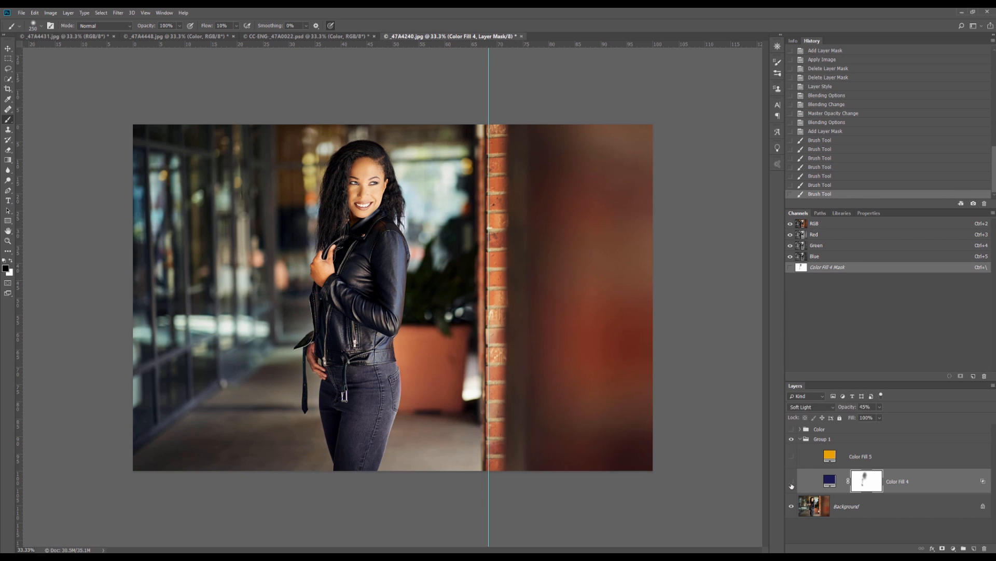
left_click(792, 483)
left_click(792, 484)
left_click(792, 458)
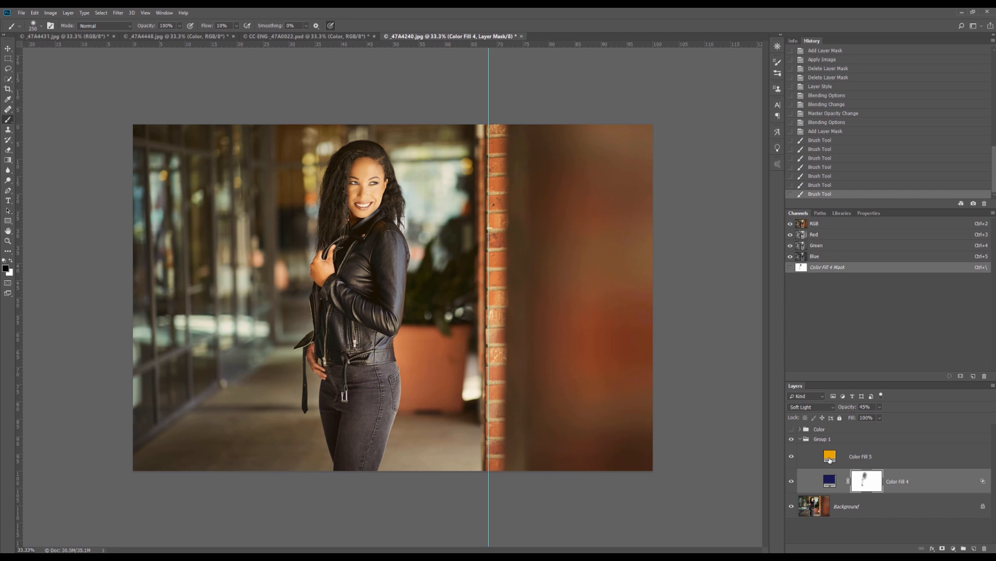
Limit the orange fill layer to the highlights by splitting its Underlying Layer black limit to about 107 / 228, and check the preview
left_click(951, 460)
key("h")
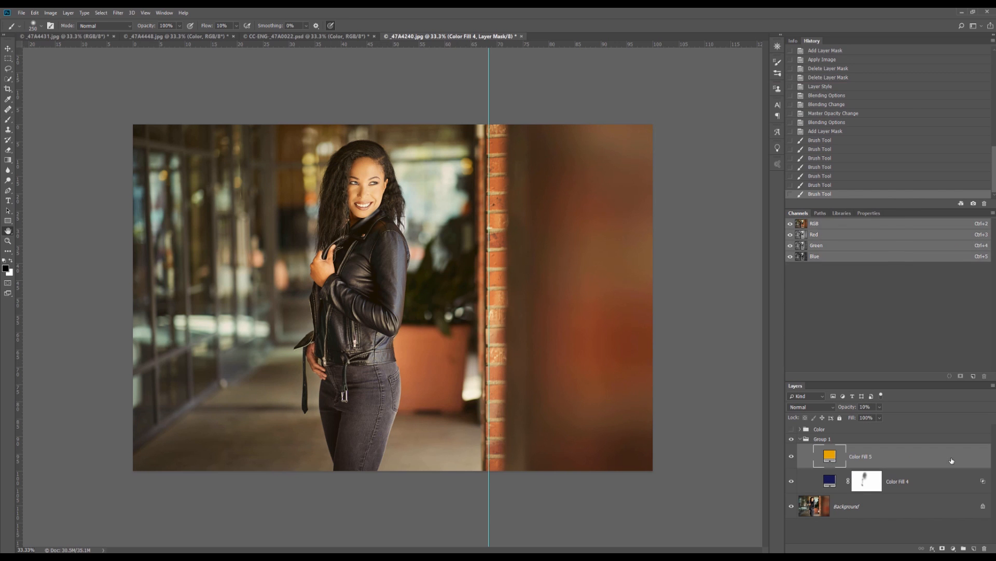
double_click(952, 460)
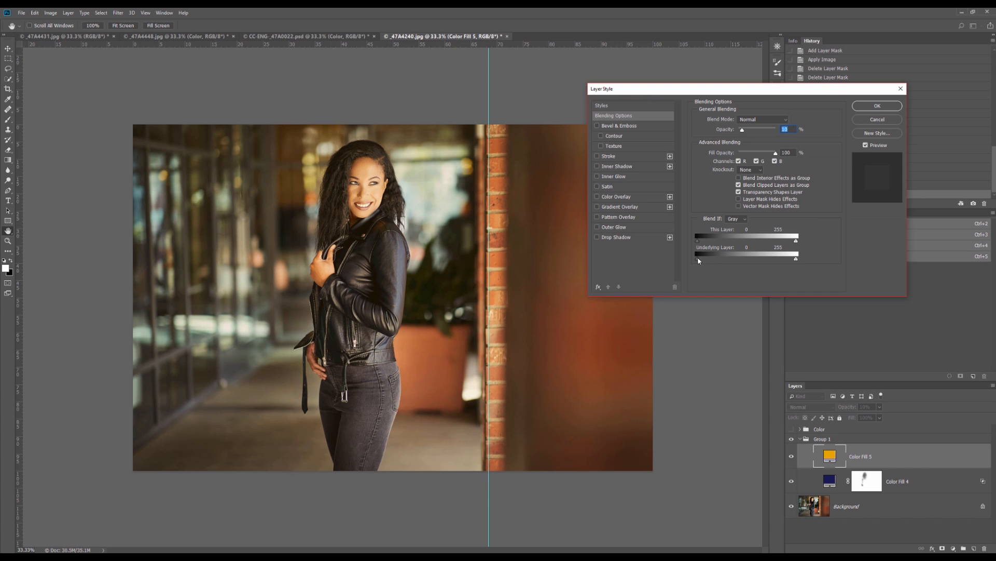
left_click_drag(698, 261, 728, 260)
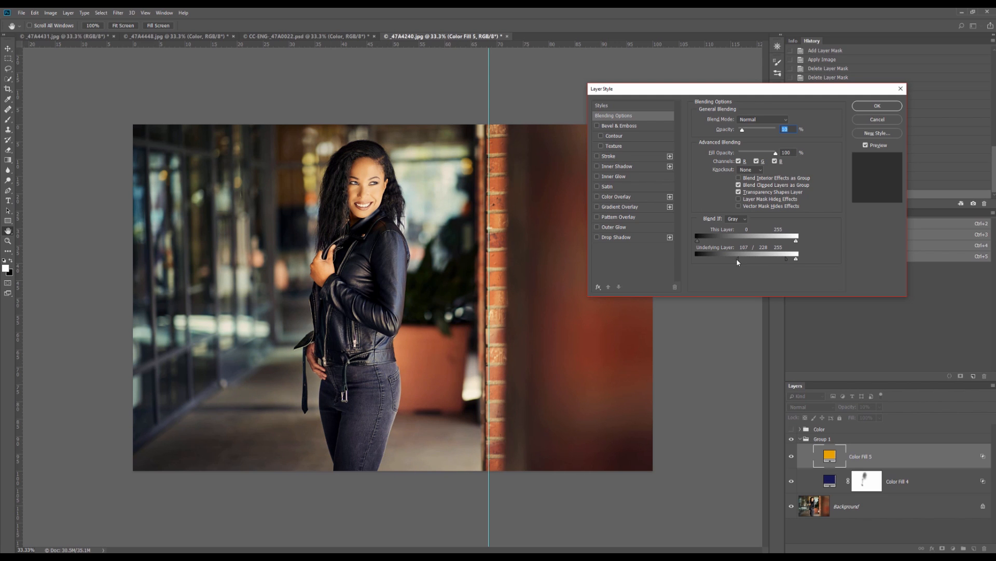
left_click_drag(727, 258, 740, 258)
left_click(865, 145)
left_click(865, 145)
left_click(877, 108)
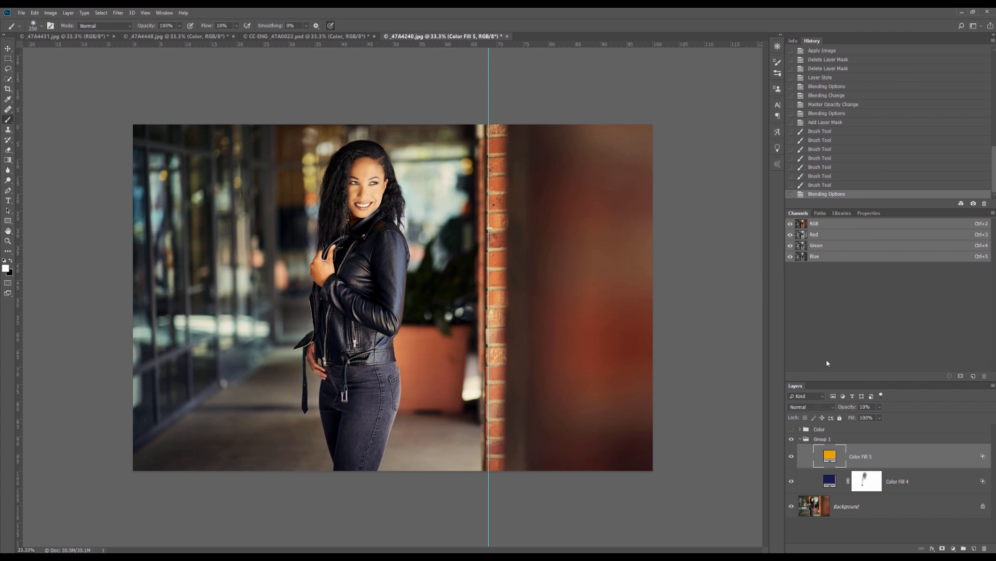
Check the orange fill layer hidden and shown, and adjust its opacity to 27%
left_click(792, 457)
left_click(792, 457)
left_click(793, 457)
left_click(793, 457)
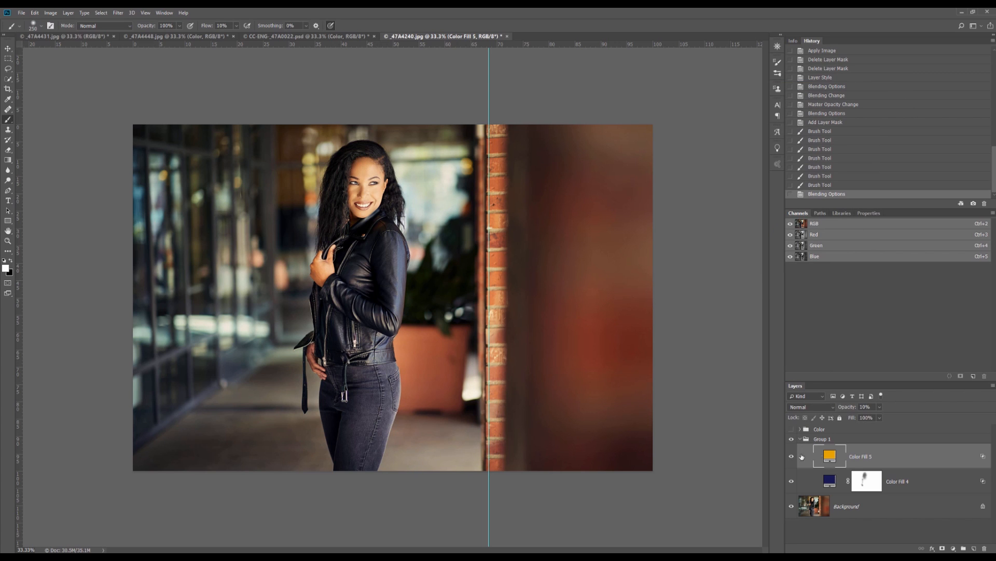
left_click(880, 417)
left_click_drag(879, 418, 951, 419)
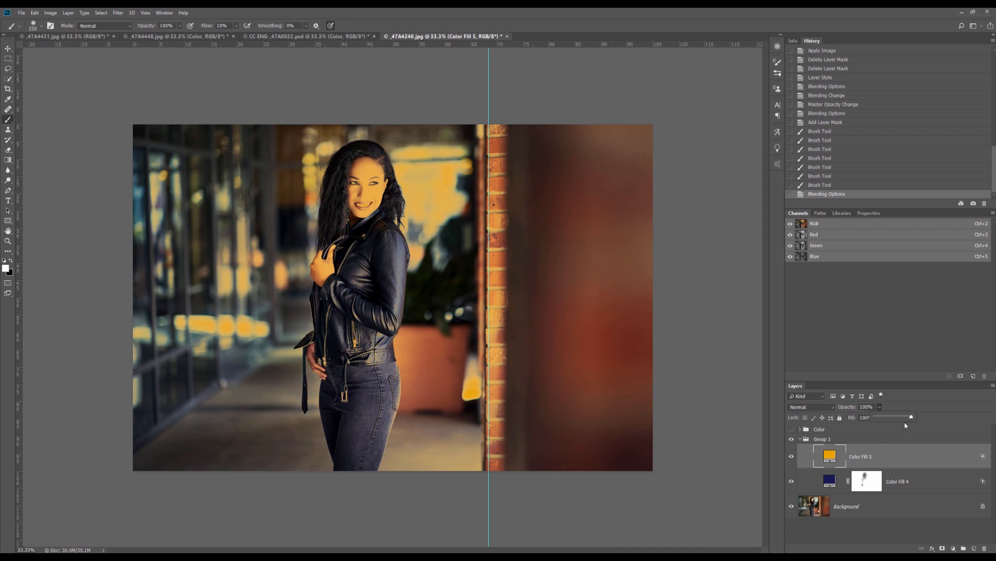
left_click_drag(906, 425, 886, 426)
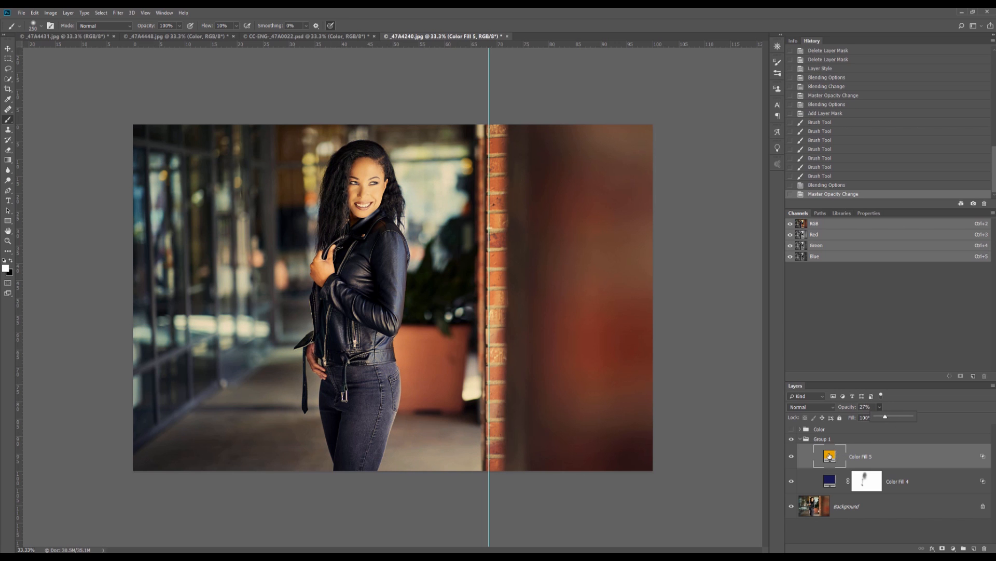
Change the orange fill to a paler, less saturated orange and lower the layer's opacity to 18%
double_click(830, 456)
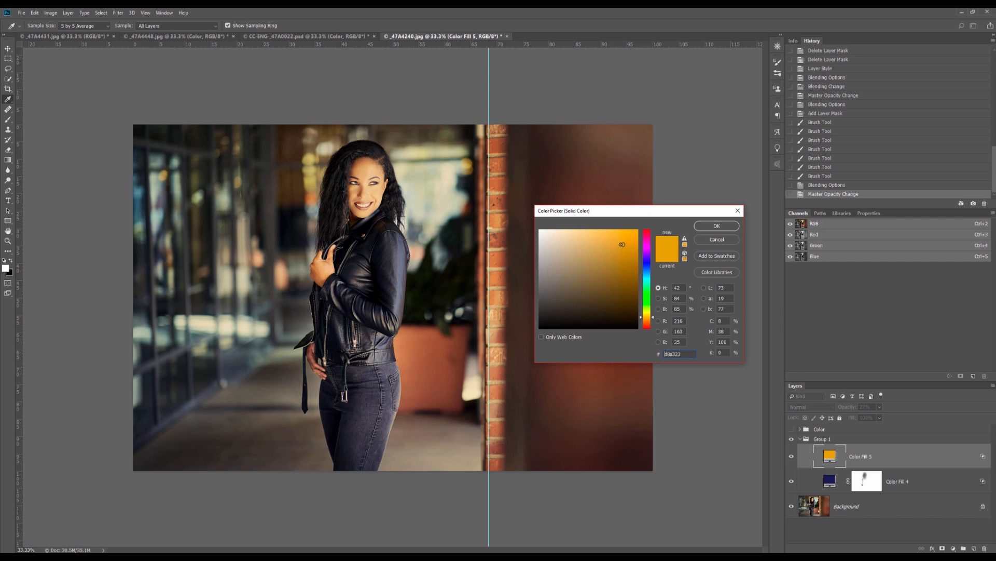
left_click_drag(622, 244, 596, 242)
left_click(712, 225)
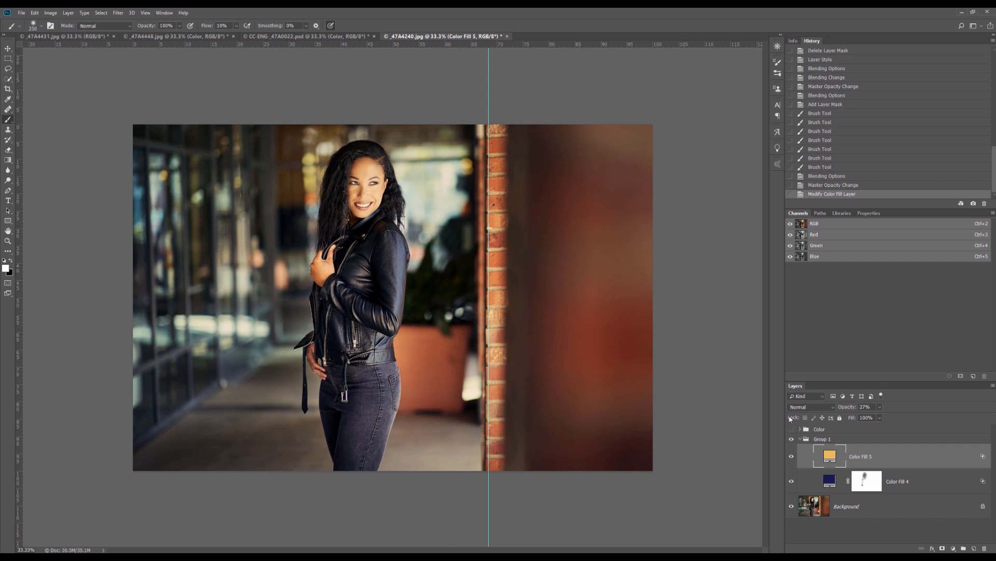
left_click(792, 458)
left_click_drag(878, 417, 875, 417)
Set the orange fill layer's blend mode to Soft Light and its opacity to 23%
left_click(811, 407)
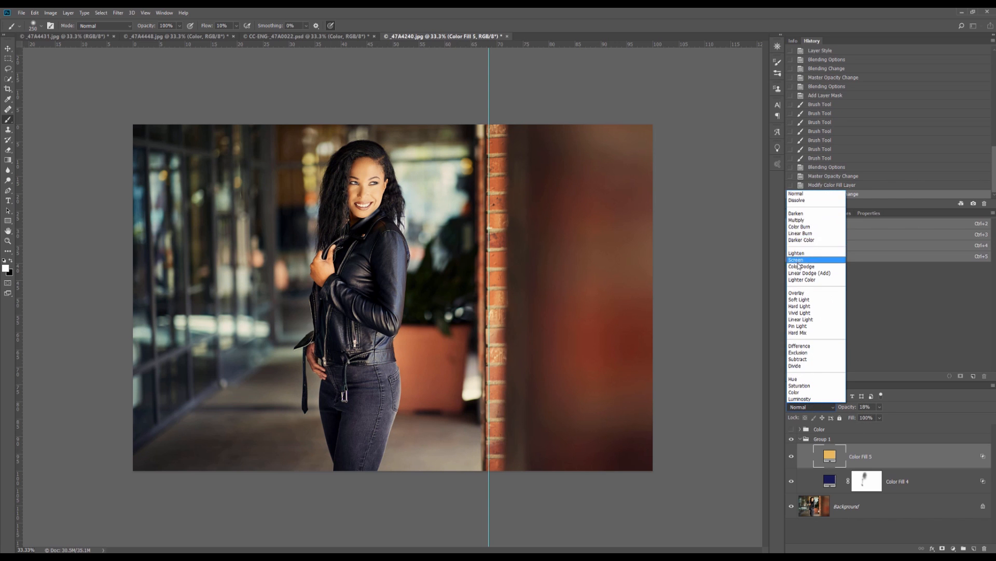
left_click(799, 300)
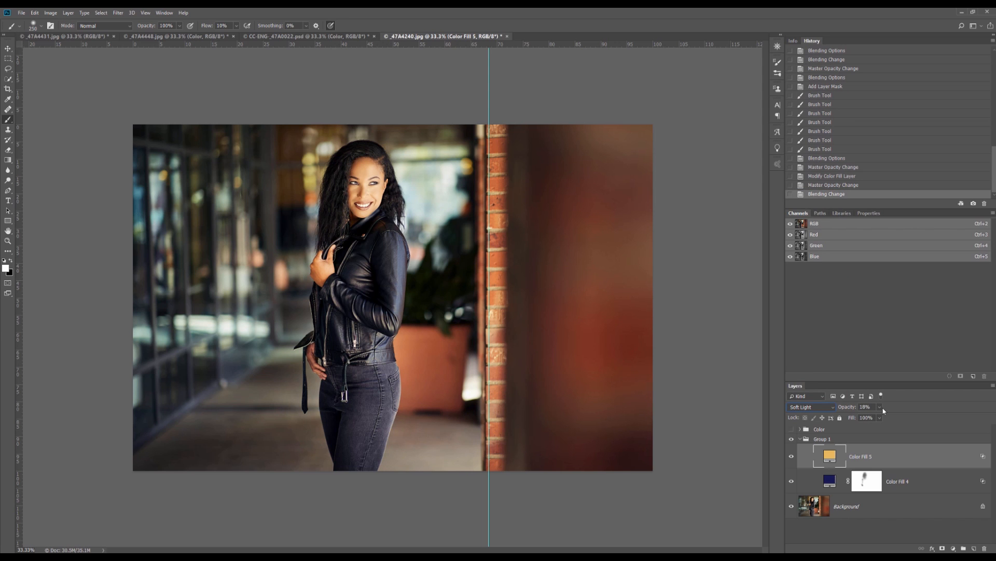
left_click_drag(881, 412, 882, 422)
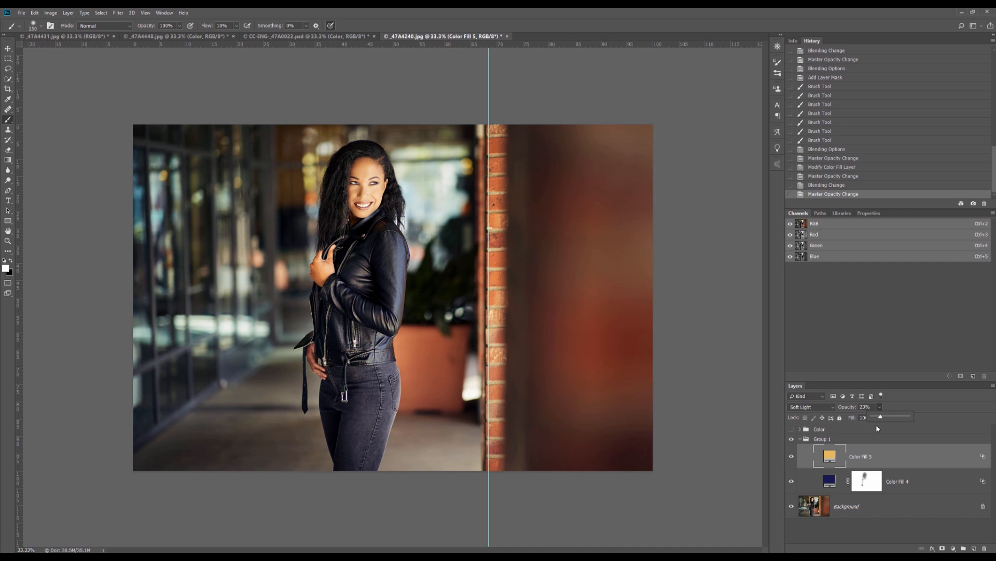
Compare the photo with Group 1 hidden and shown
left_click(805, 439)
left_click(791, 440)
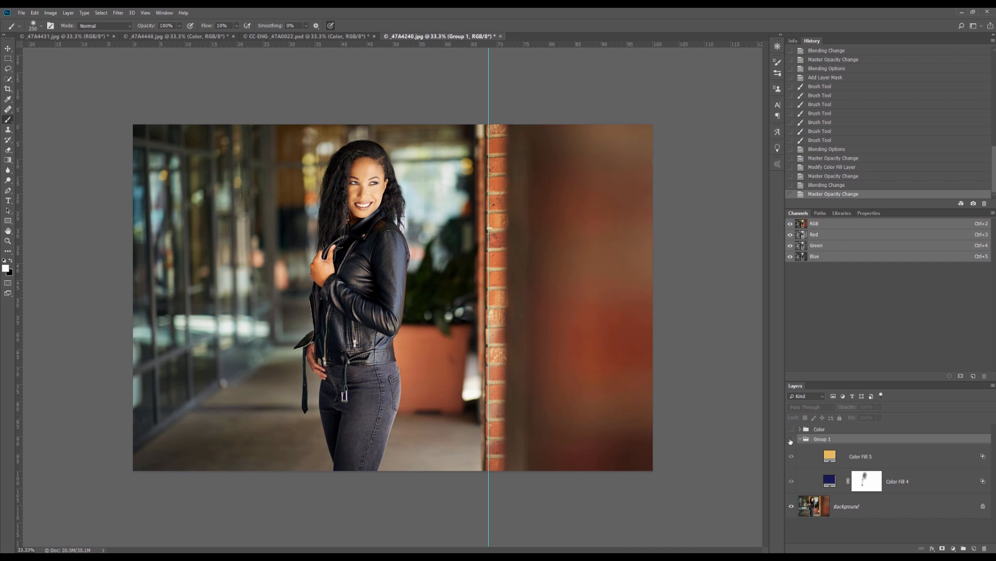
left_click(791, 440)
left_click(791, 440)
left_click(790, 440)
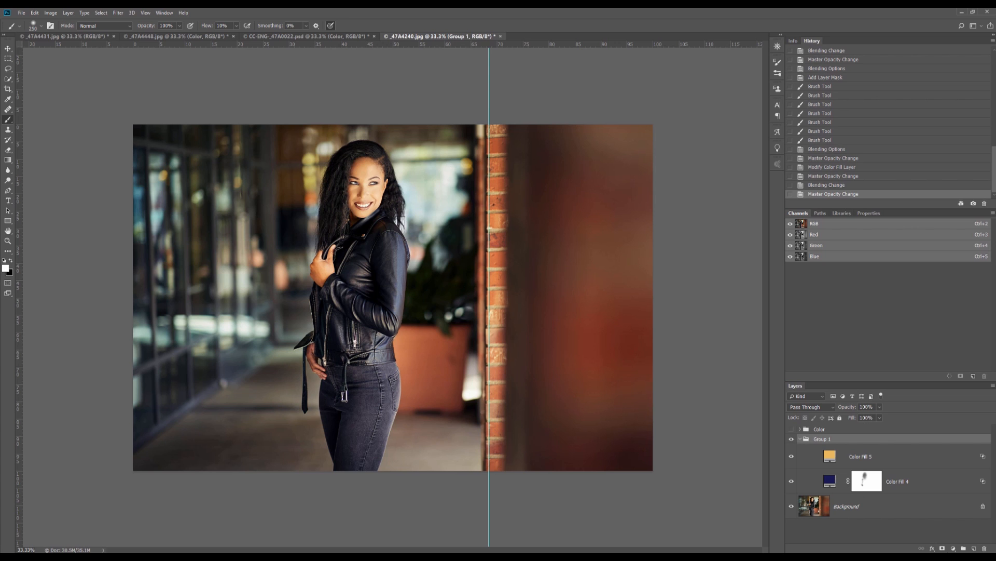
Add a dark green (#21341e) solid color fill layer at the top of Group 1
left_click(953, 548)
left_click(965, 413)
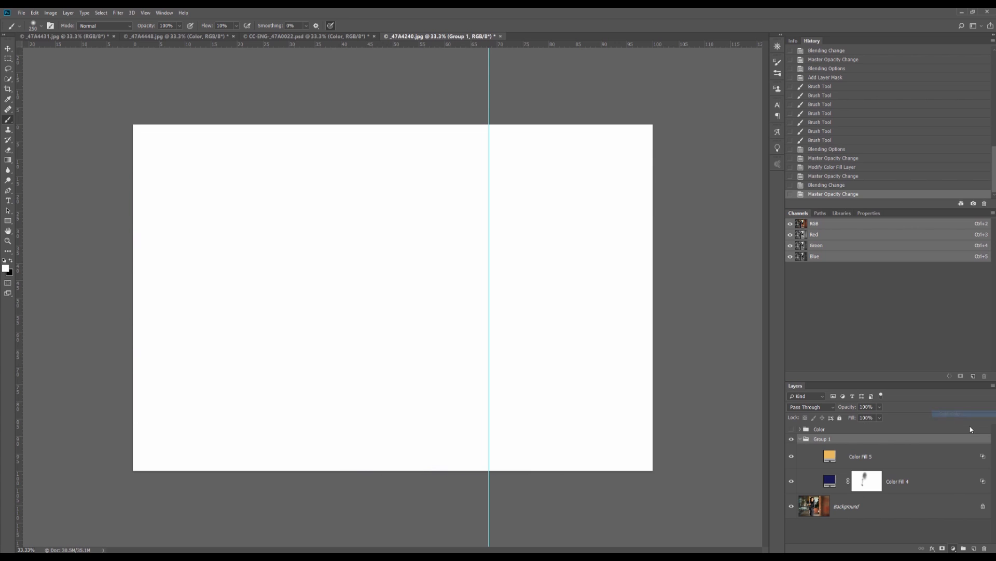
left_click(650, 298)
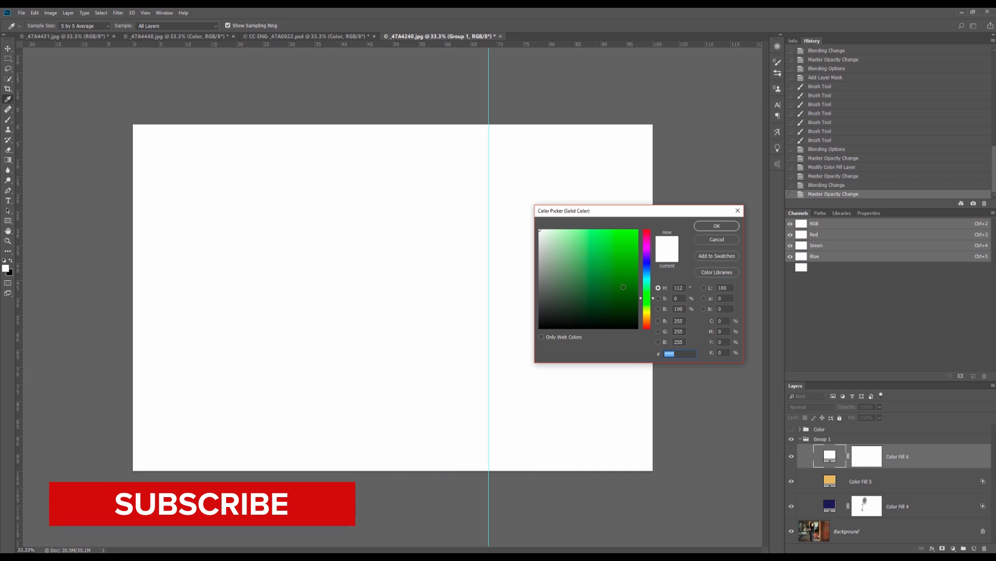
left_click_drag(624, 287, 583, 309)
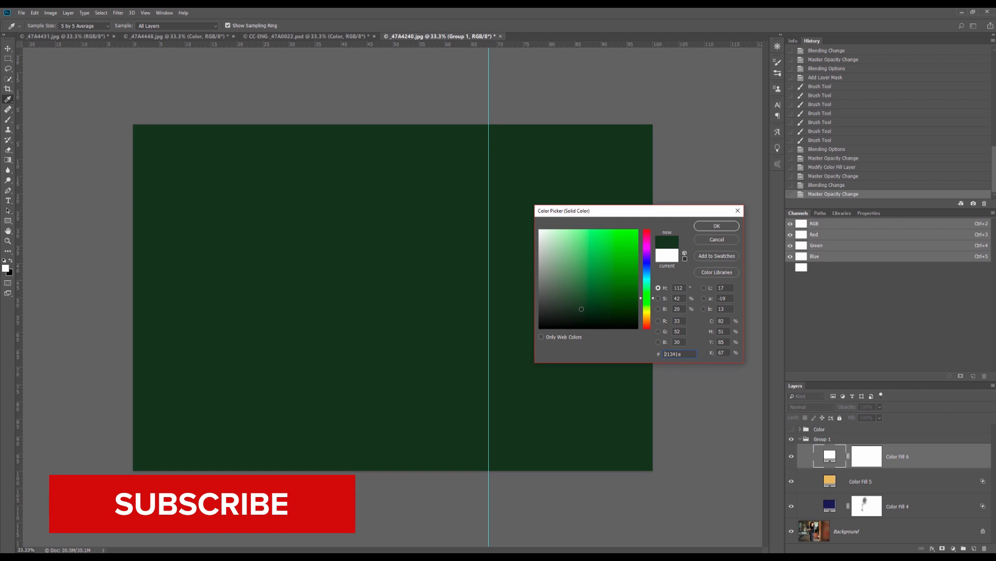
left_click(717, 226)
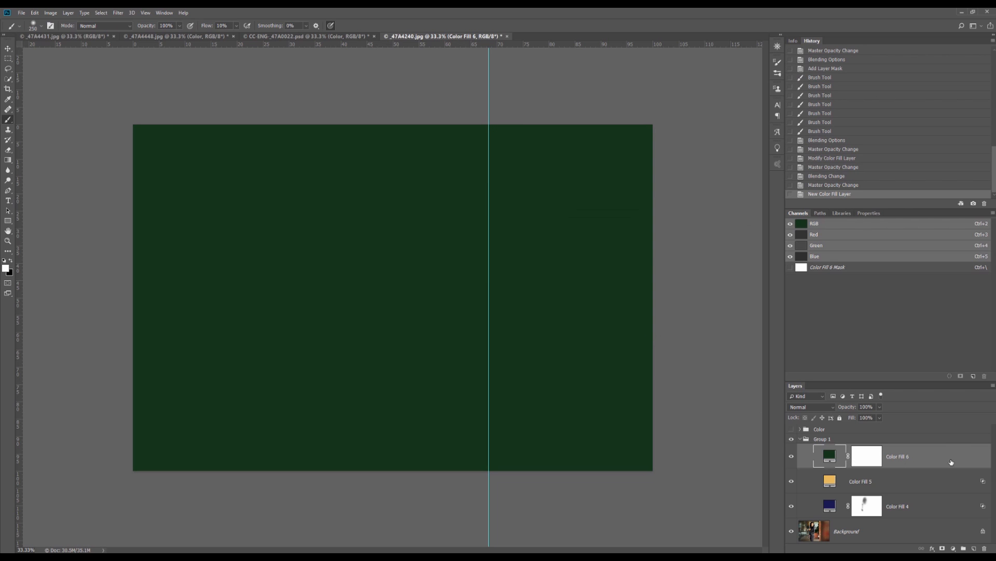
Split the green fill's Underlying Layer limits to about 38 / 144 for black and 73 / 198 for white
key("space")
double_click(970, 461)
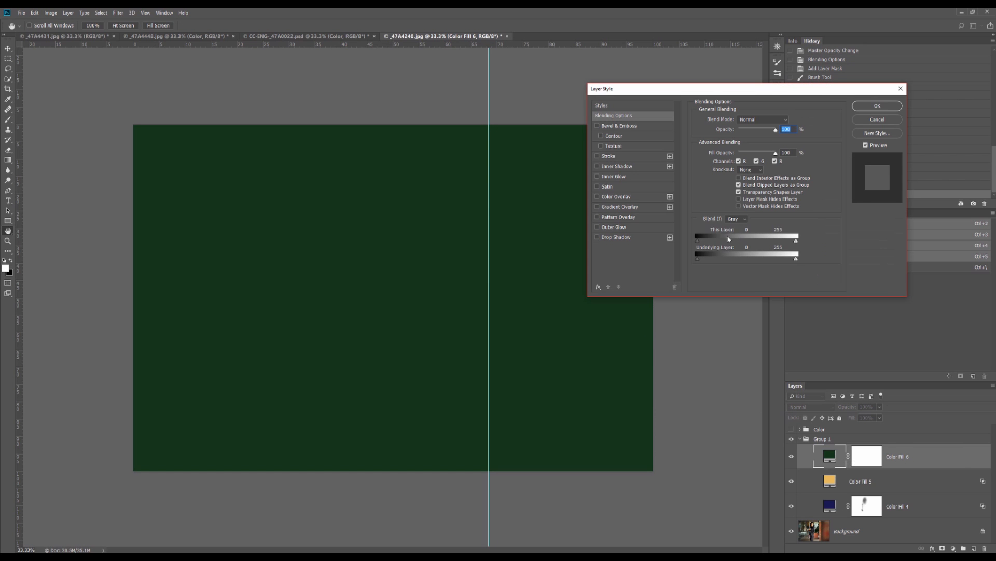
left_click_drag(698, 262, 775, 261)
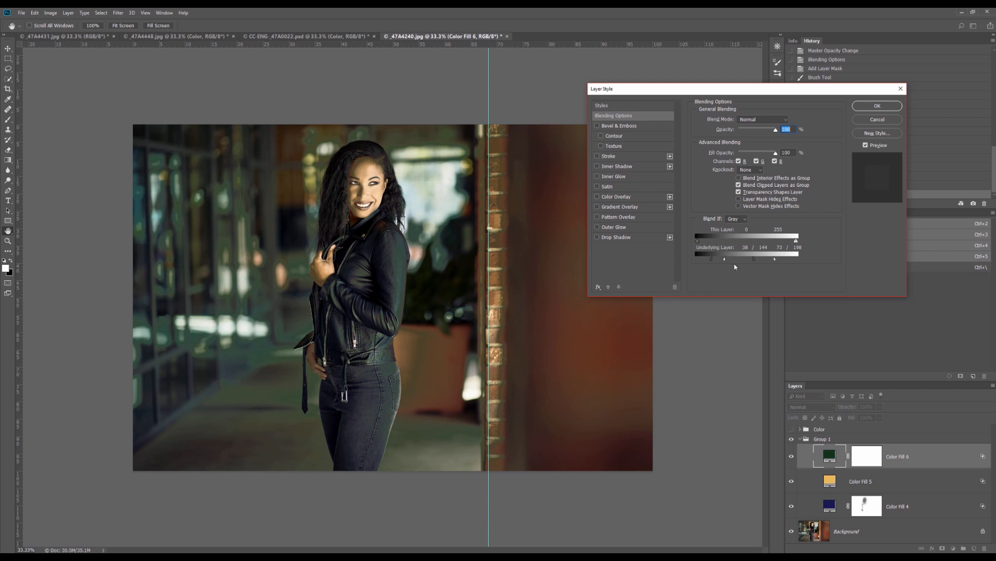
left_click_drag(714, 263, 716, 261)
left_click(876, 105)
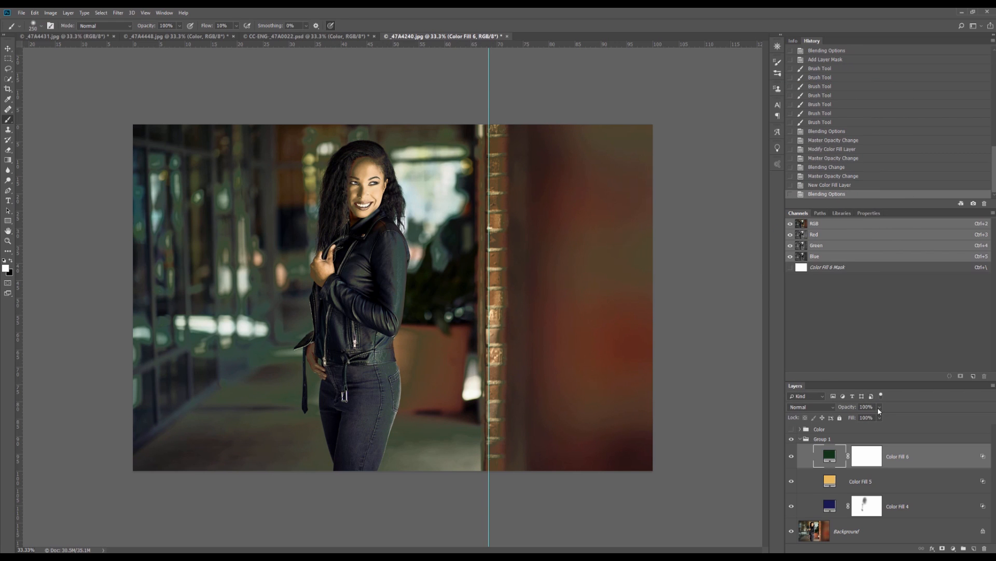
Set the green fill layer's blend mode to Soft Light and its opacity to 32%
left_click(812, 407)
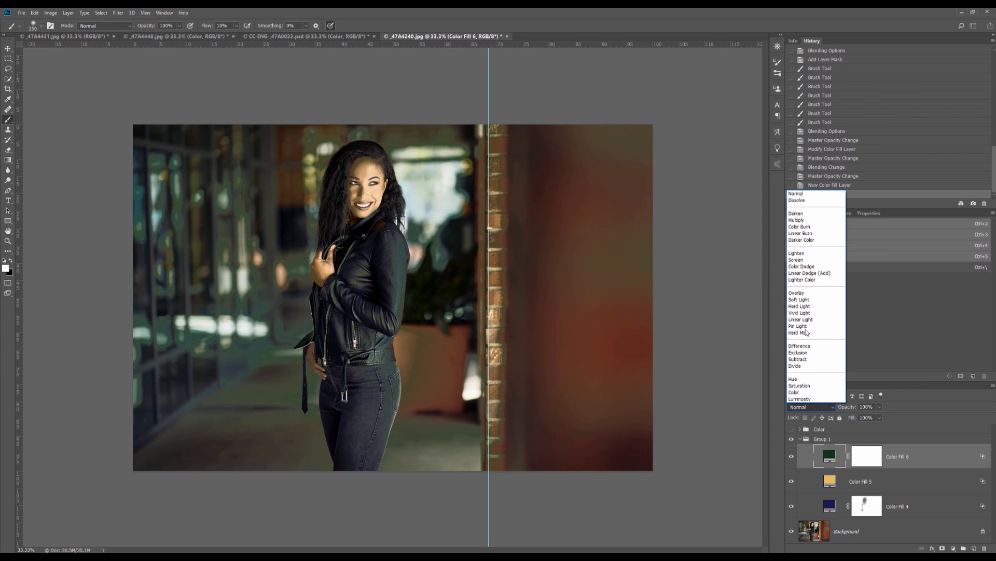
left_click(800, 300)
left_click(879, 407)
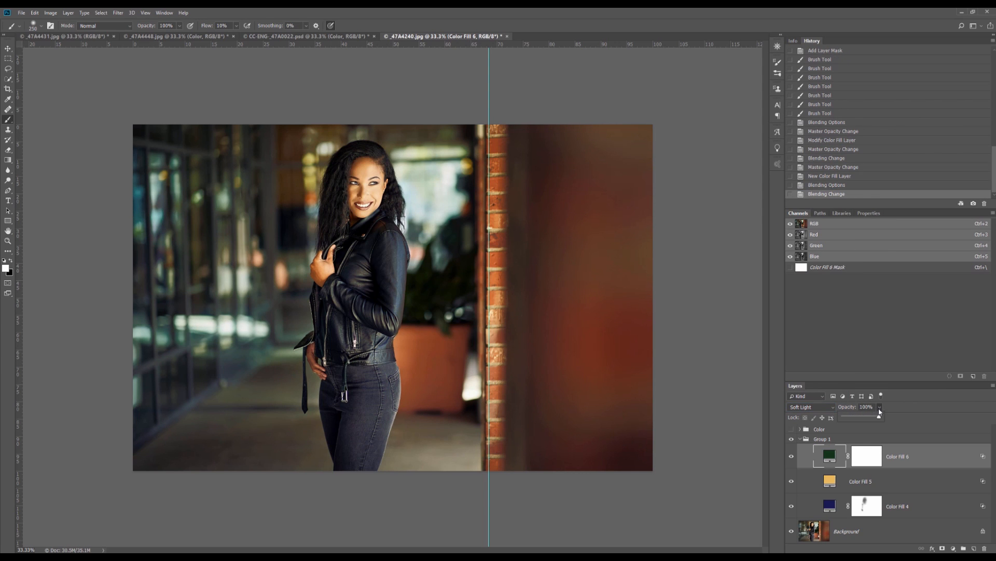
left_click_drag(882, 417, 855, 417)
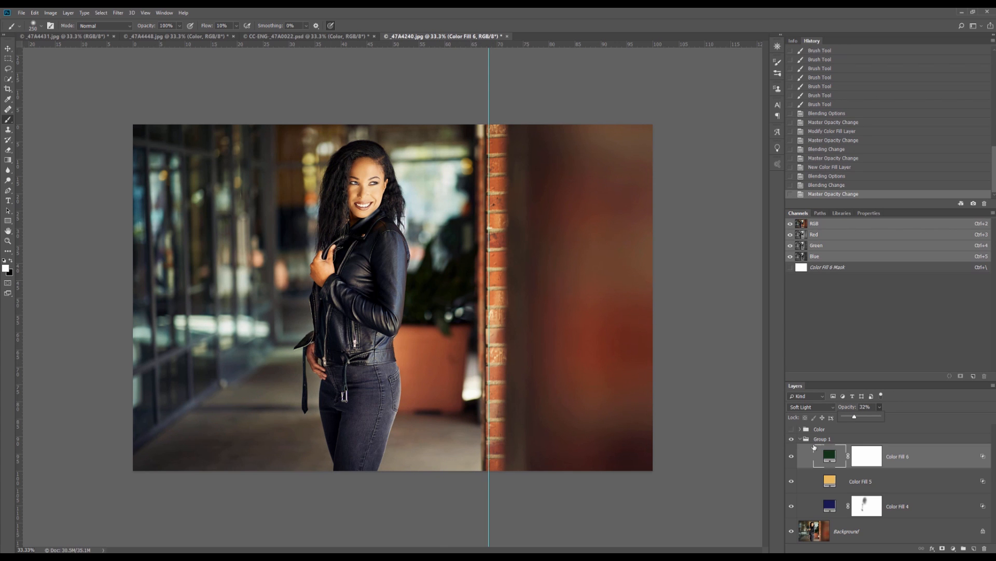
Compare the photo with and without the green fill and the whole of Group 1, and collapse the group
left_click(789, 457)
left_click(789, 457)
left_click(789, 456)
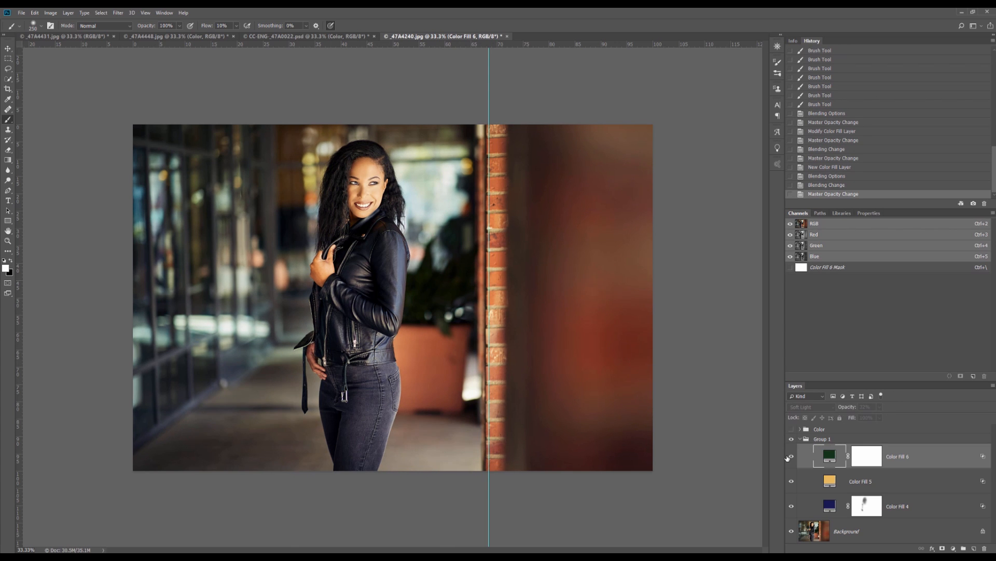
left_click(790, 457)
left_click(791, 439)
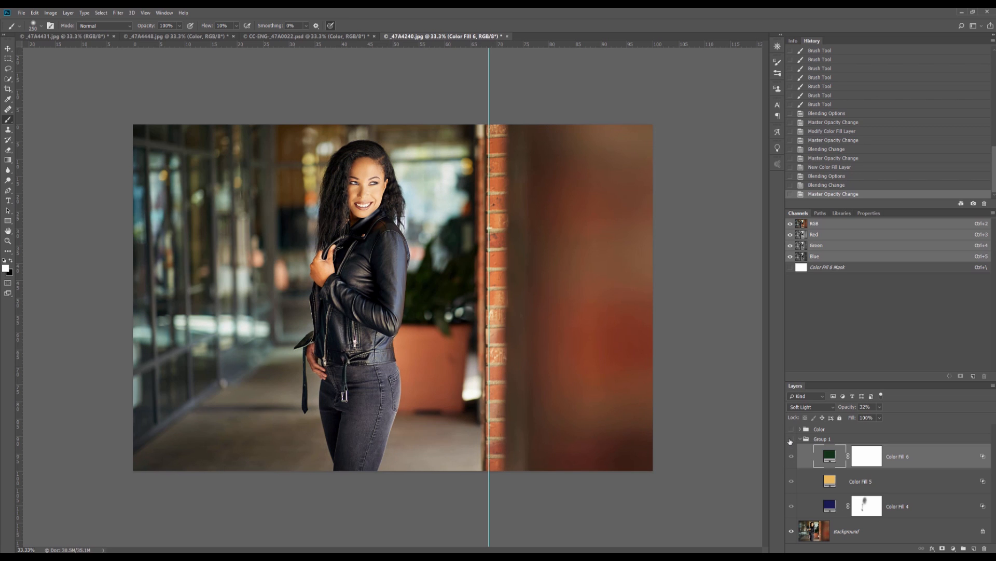
left_click(791, 439)
left_click(791, 440)
left_click(791, 439)
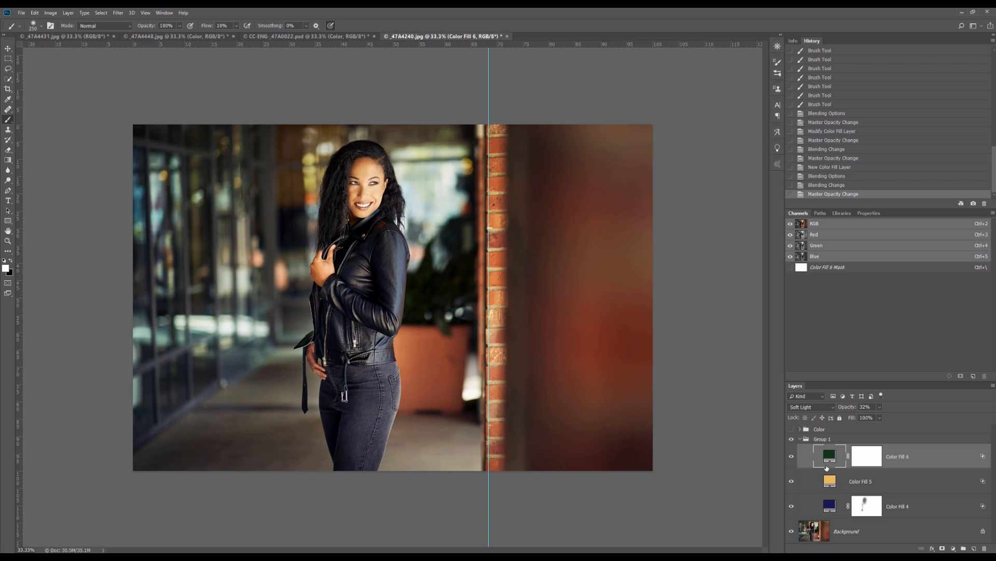
left_click(800, 440)
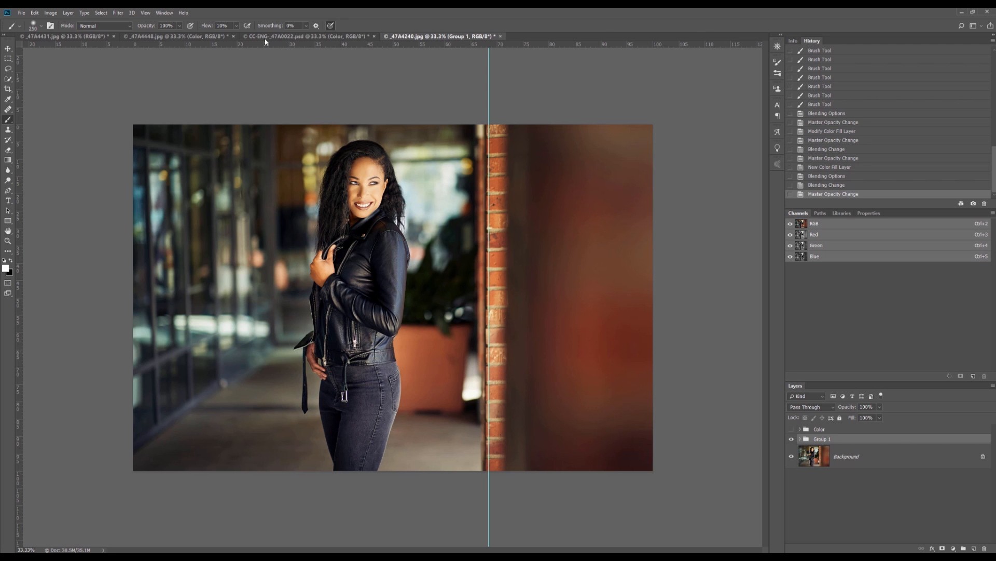
Open the Adobe Color Themes extension and show the saved themes in My Themes
left_click(162, 13)
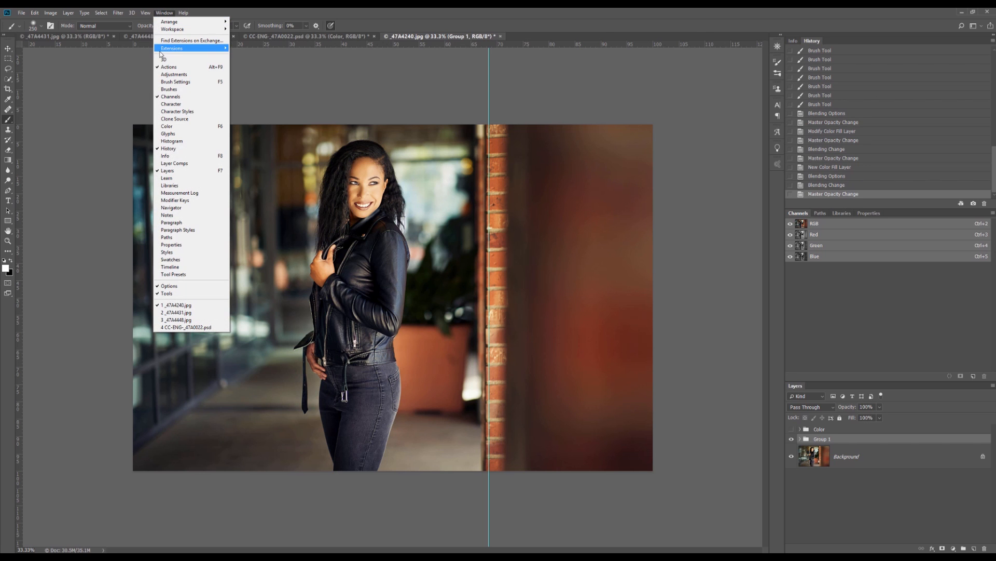
mouse_move(160, 48)
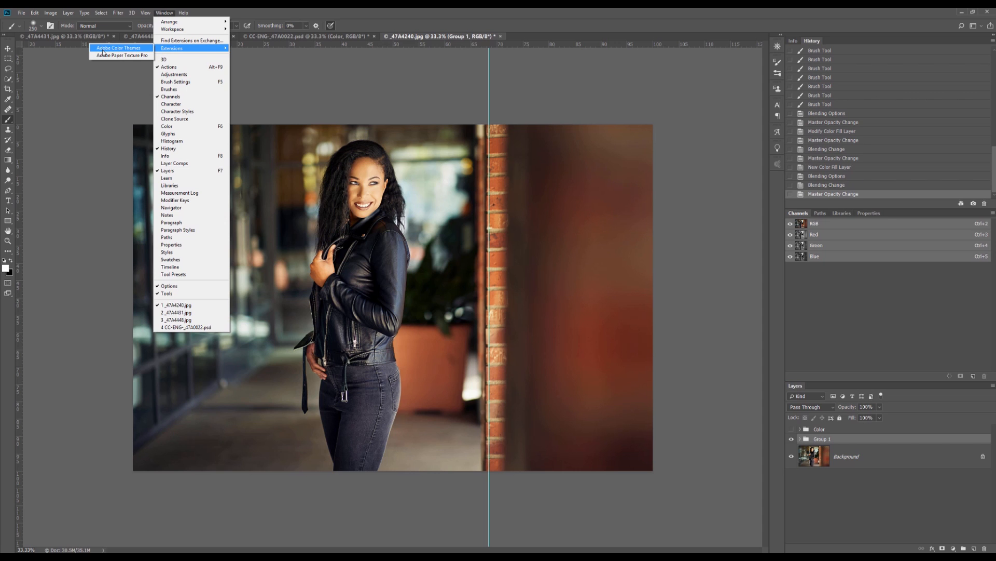
left_click(128, 48)
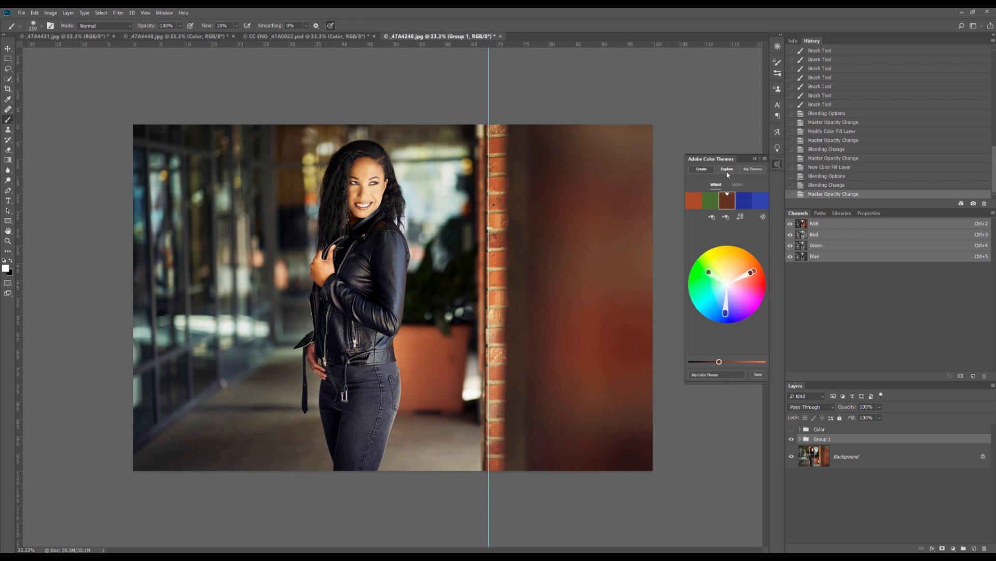
left_click(748, 169)
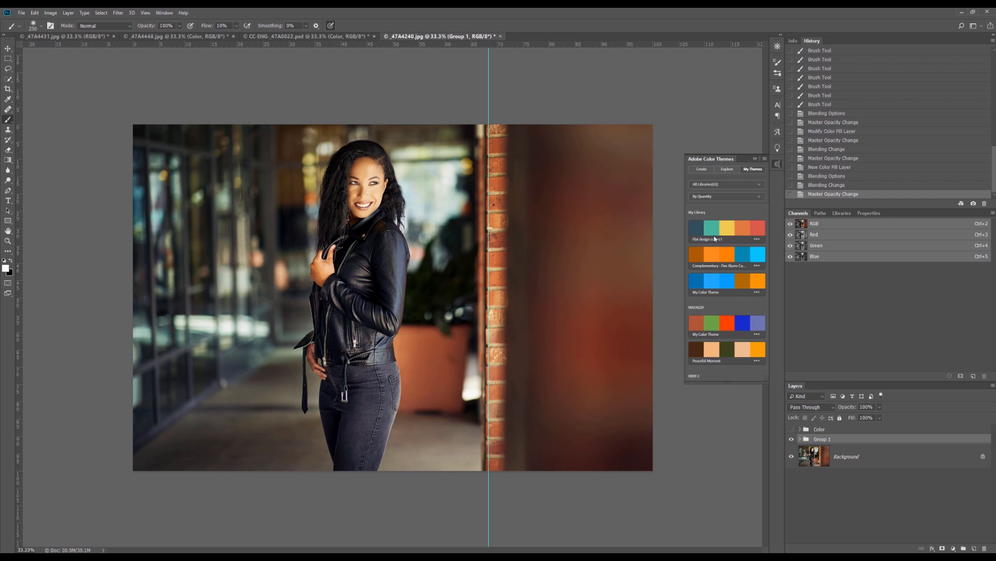
Delete Group 1 and add a white Solid Color fill layer above the Background
left_click(801, 440)
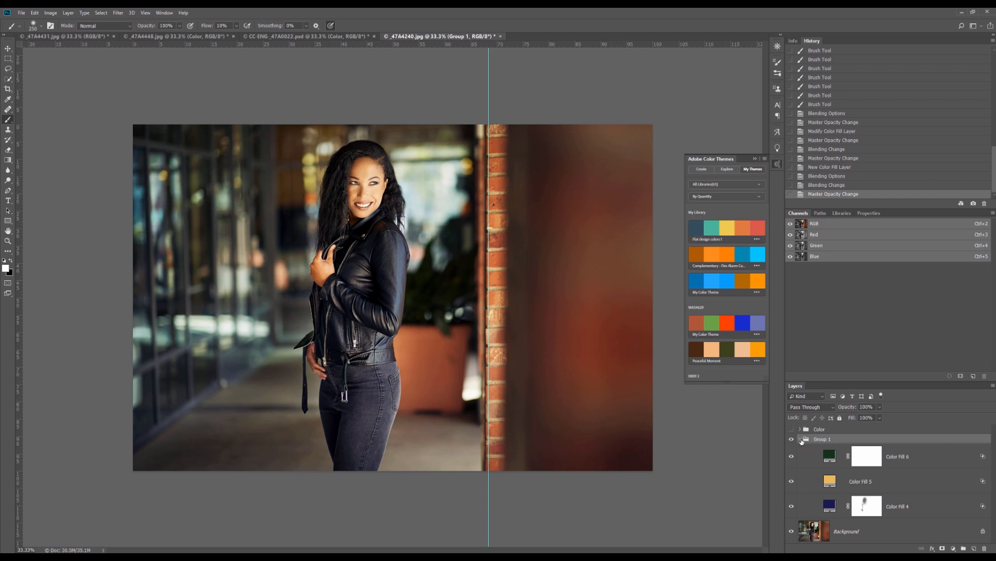
key("Delete")
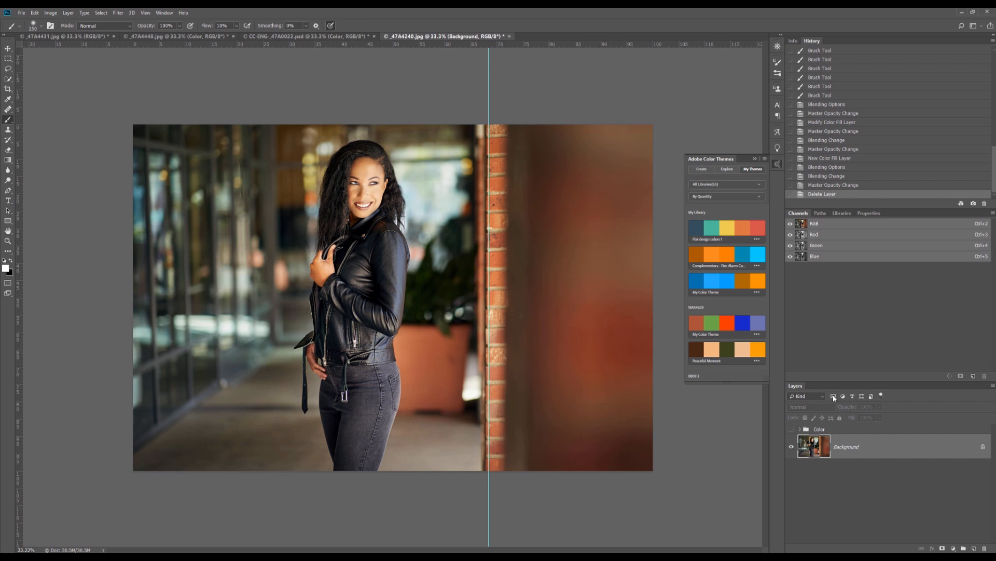
left_click(953, 548)
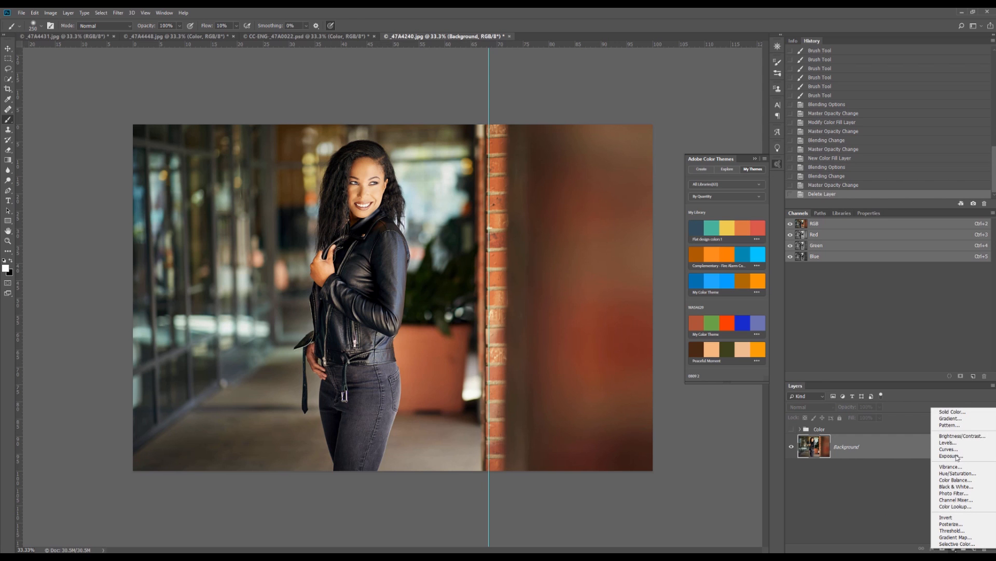
left_click(953, 411)
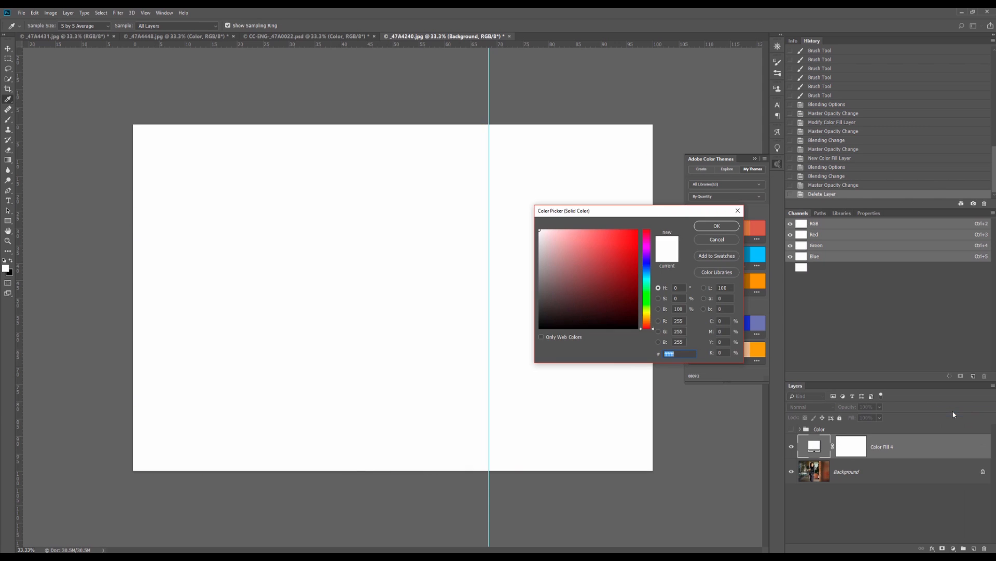
key("Return")
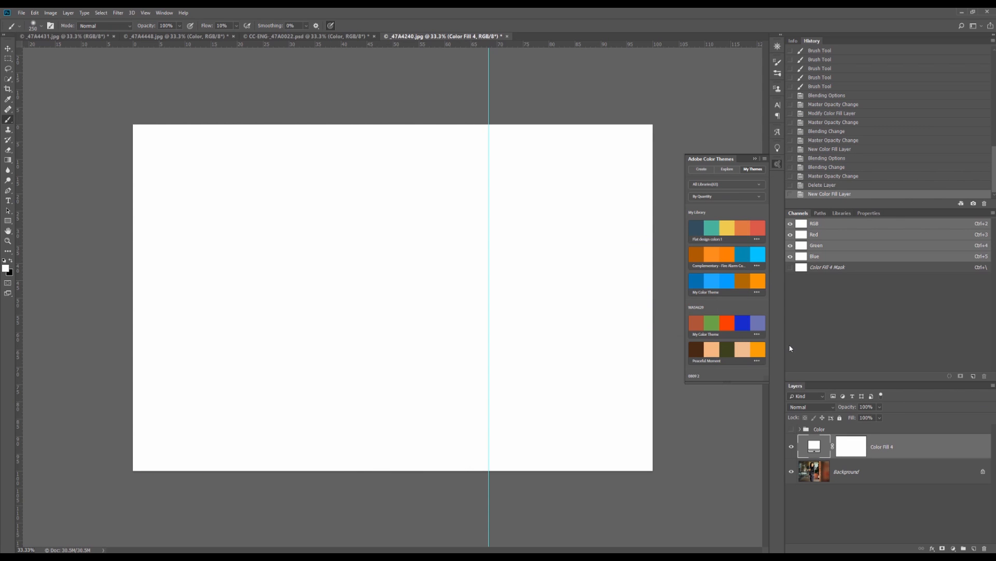
Duplicate the white fill layer four times and enlarge the layer list so that all five fills show
key("ctrl+j")
key("ctrl+j")
key("ctrl+j")
key("ctrl+j")
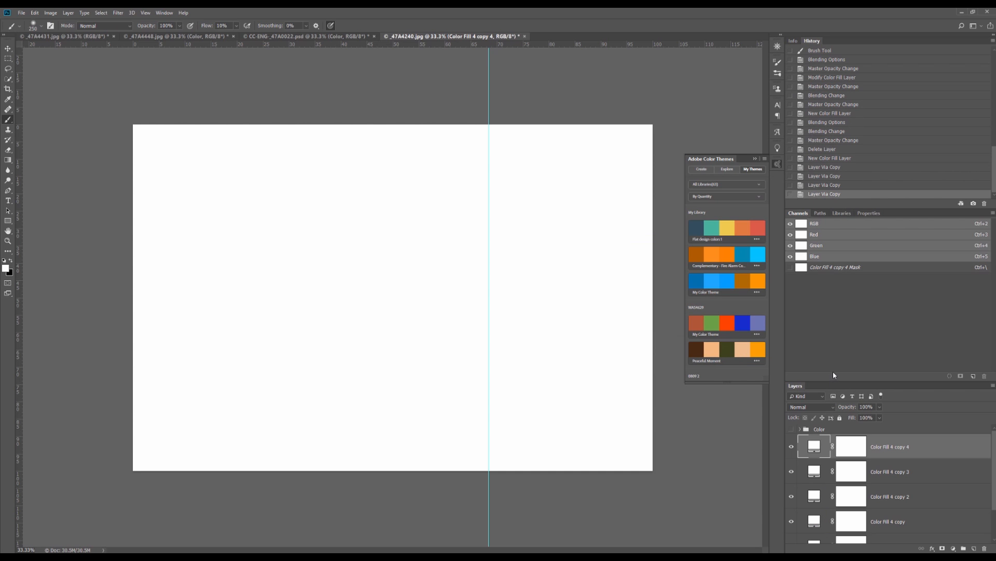
left_click_drag(836, 382, 839, 312)
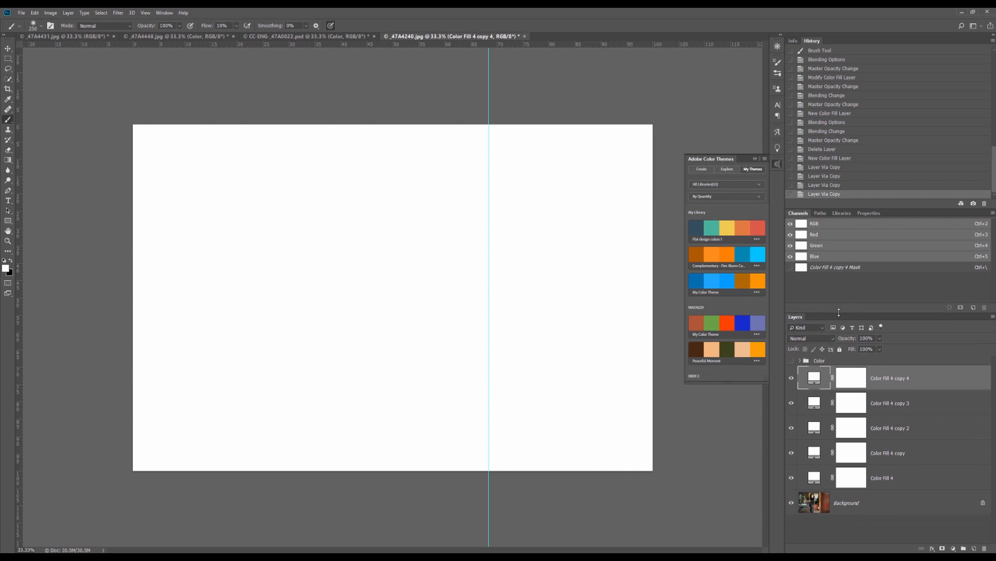
Set Color Fill 4 to the dark blue 324d5c sampled from the Flat design colors 1 theme
left_click(817, 478)
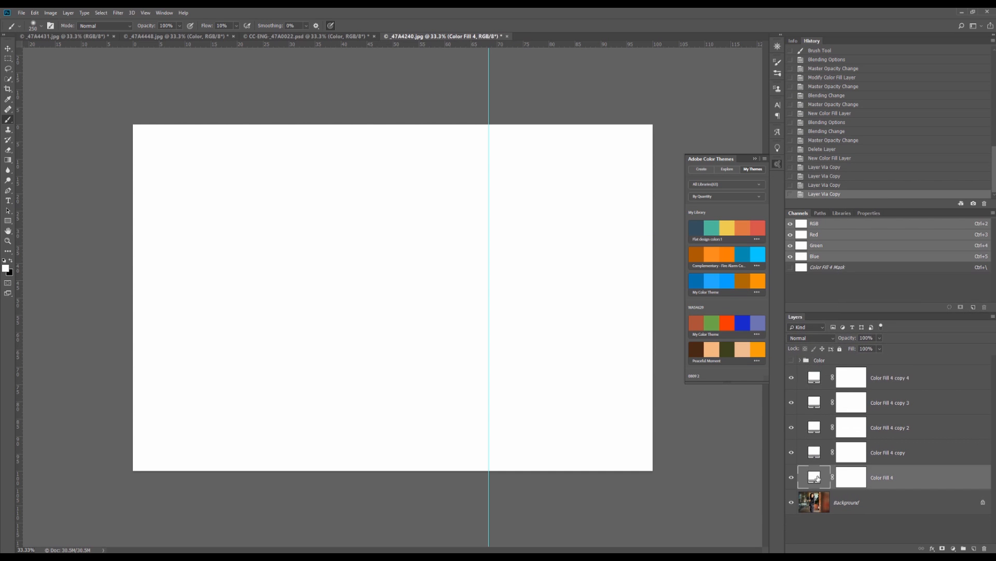
double_click(816, 478)
left_click_drag(696, 210, 556, 277)
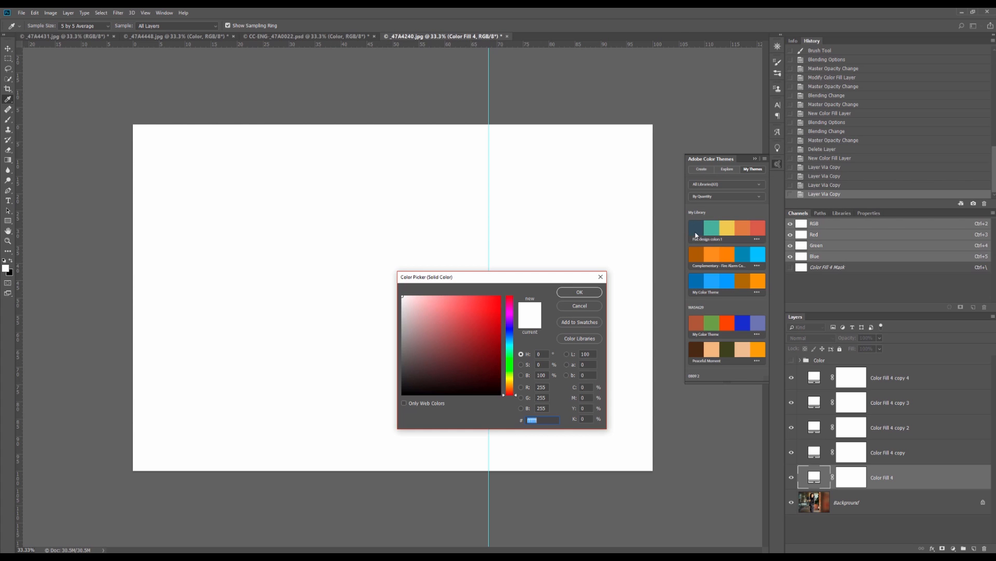
left_click(607, 211)
left_click_drag(662, 215, 696, 224)
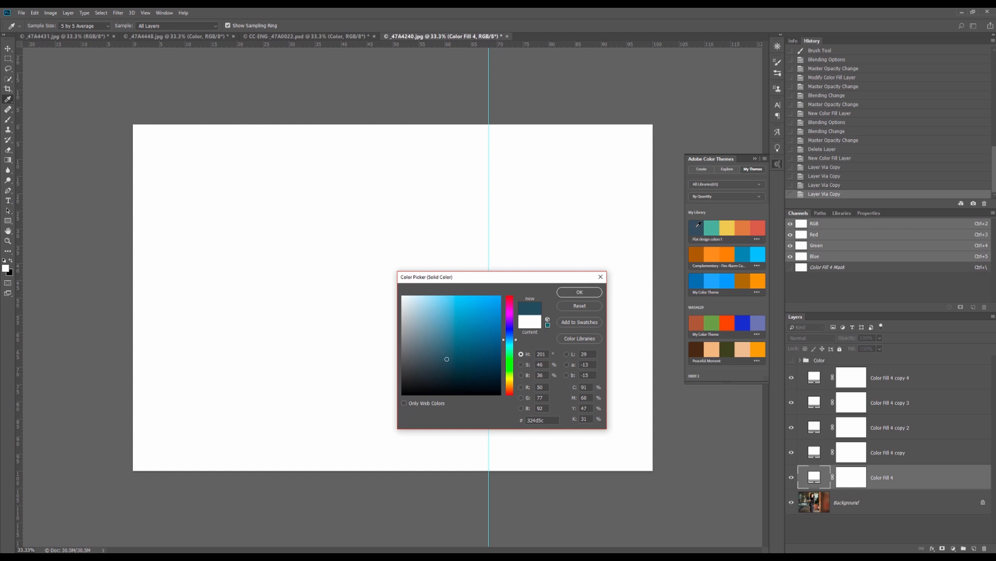
left_click(581, 293)
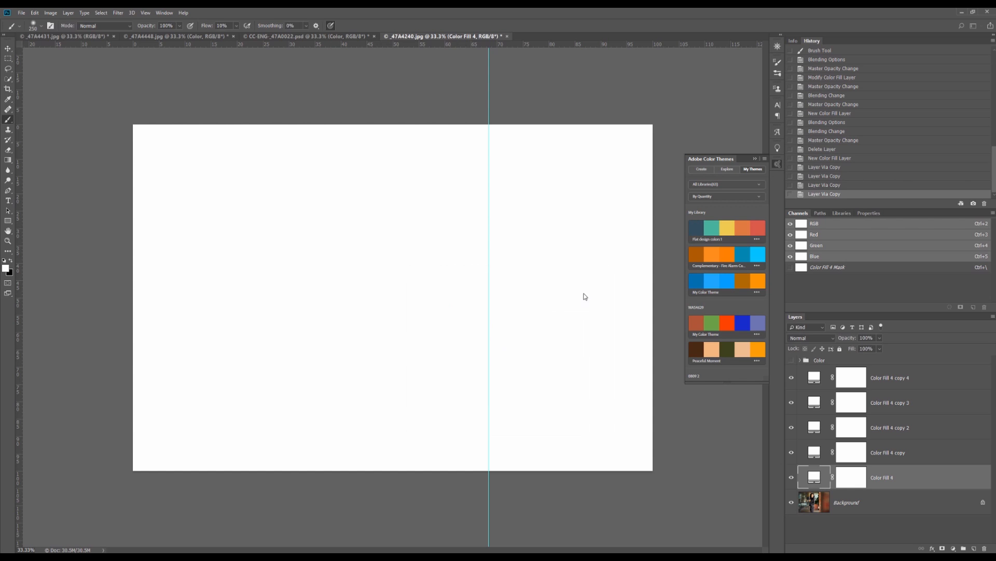
Recolor Color Fill 4 copy to teal 46b29d and Color Fill 4 copy 2 to yellow f0ca4d, sampled from the same theme
double_click(815, 455)
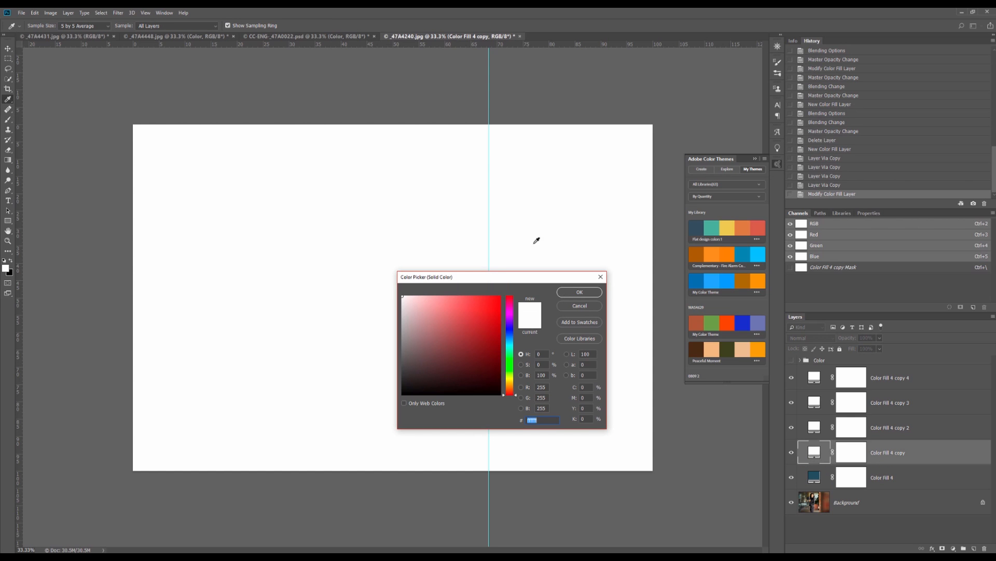
key("alt+Tab")
left_click(713, 228)
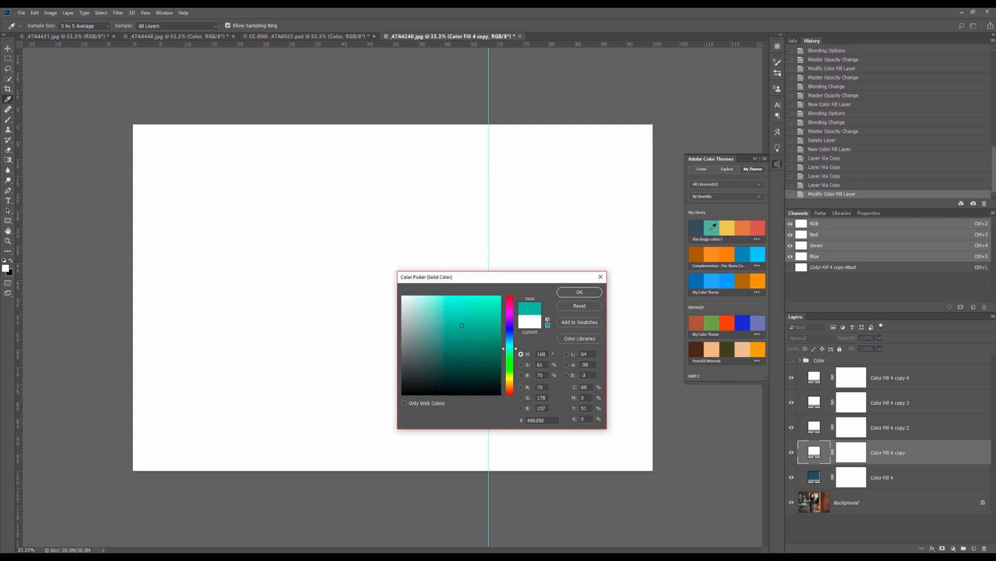
left_click(597, 292)
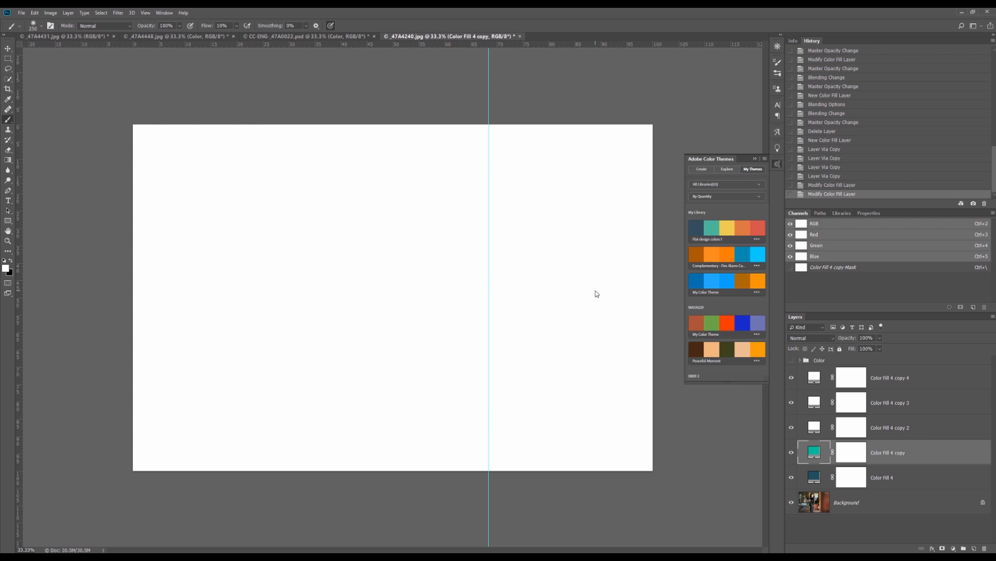
double_click(813, 429)
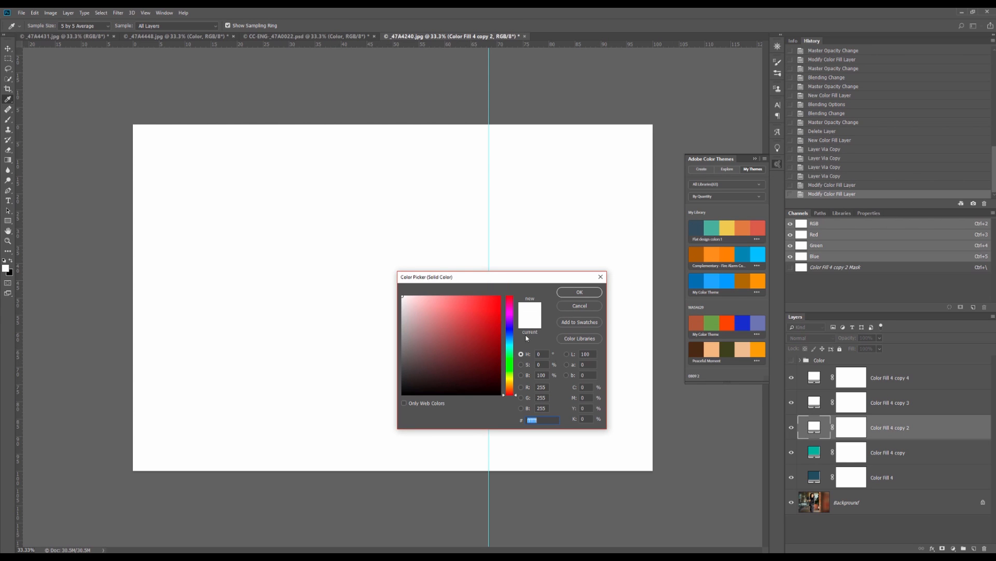
left_click_drag(544, 221, 726, 226)
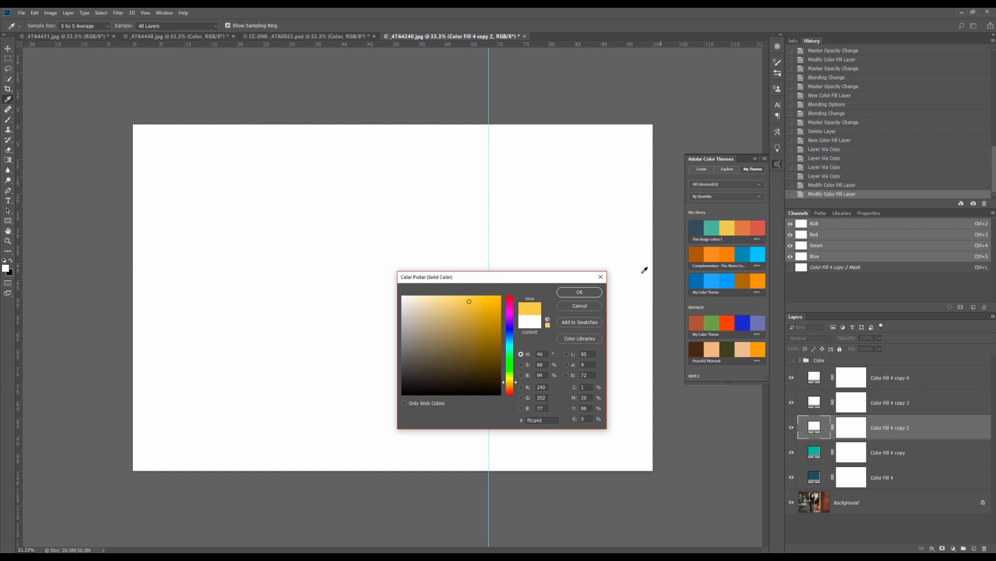
left_click(597, 292)
Recolor Color Fill 4 copy 3 to the theme's orange e37b40 and Color Fill 4 copy 4 to its red
double_click(813, 403)
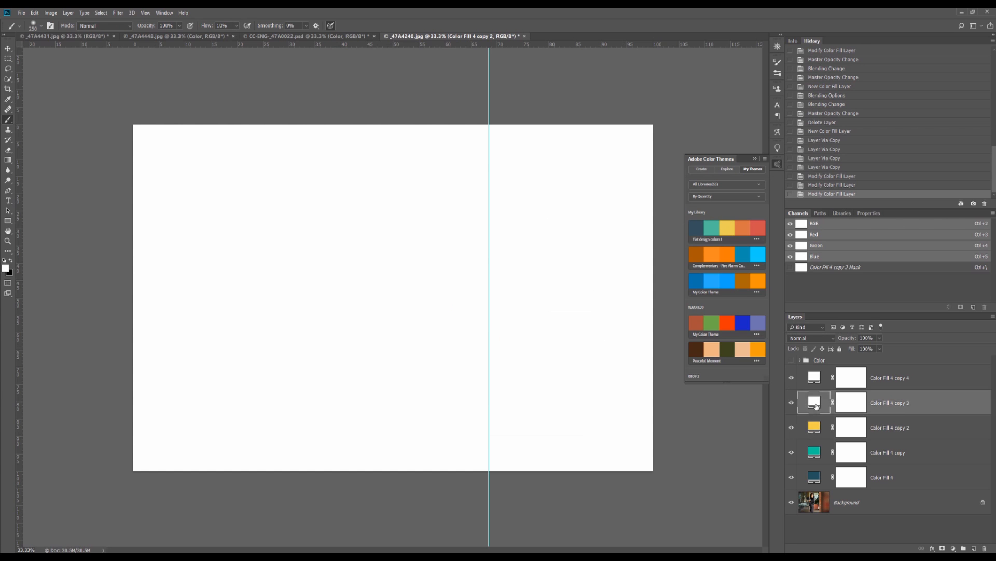
left_click_drag(580, 223, 746, 237)
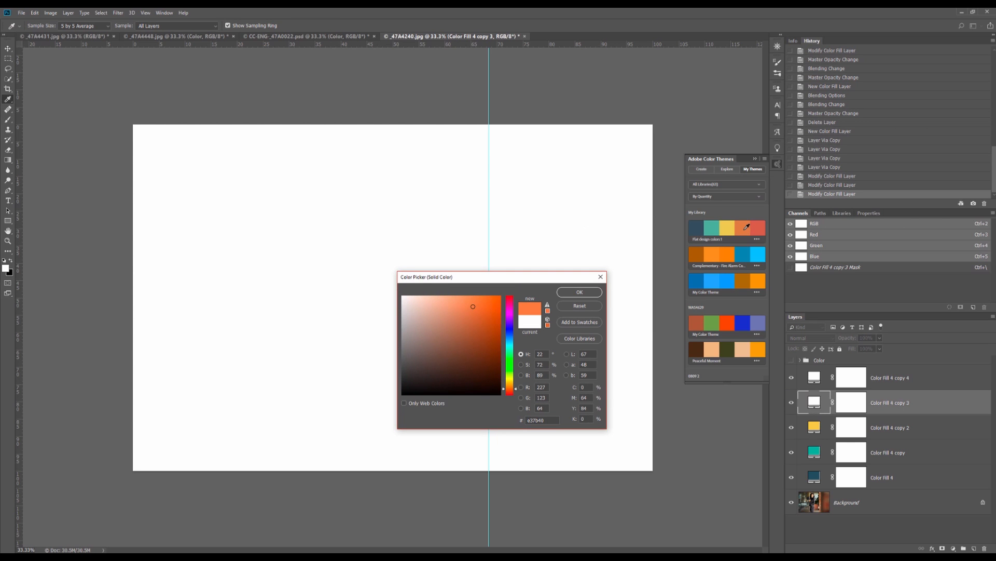
left_click(570, 294)
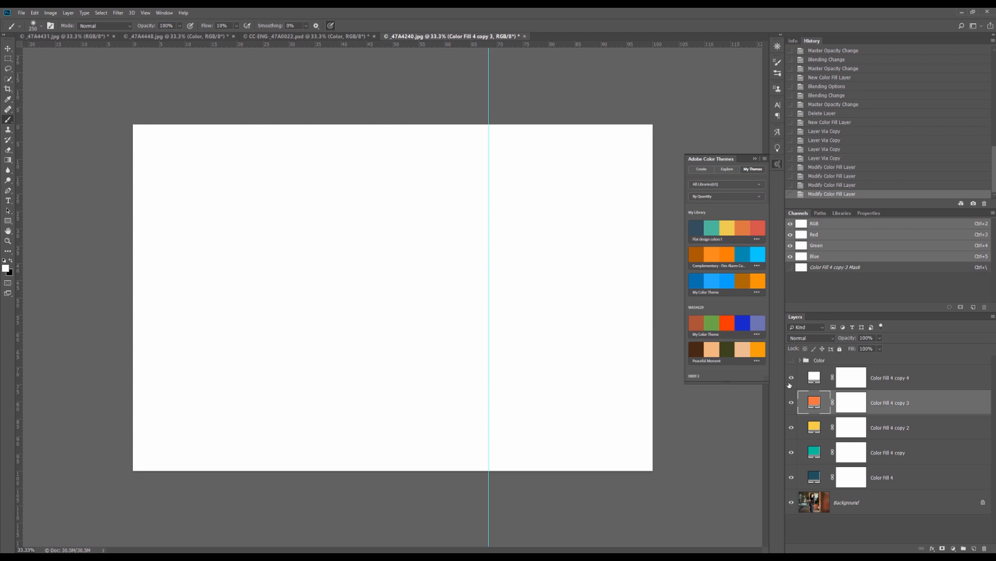
double_click(814, 377)
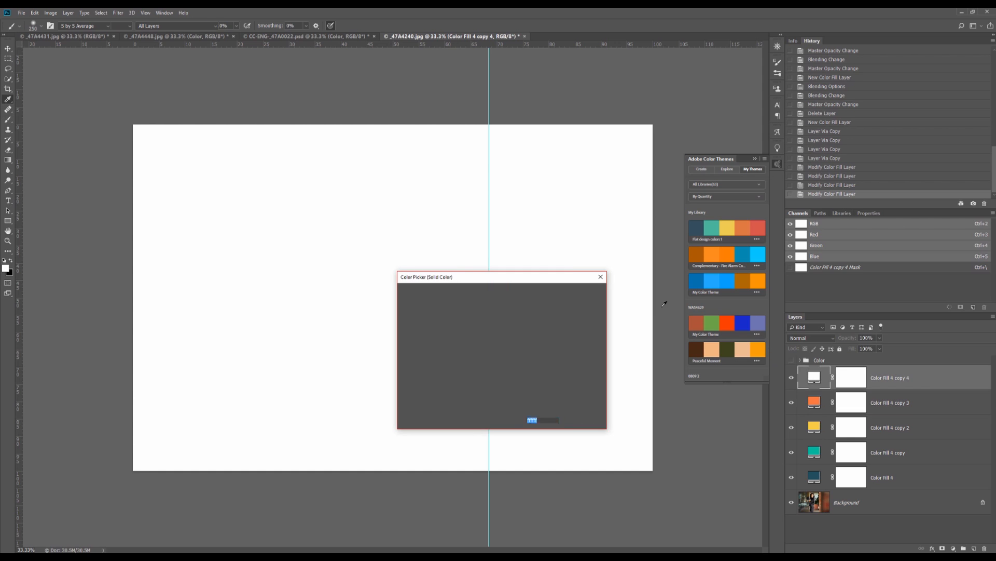
left_click_drag(712, 228, 758, 229)
left_click(592, 293)
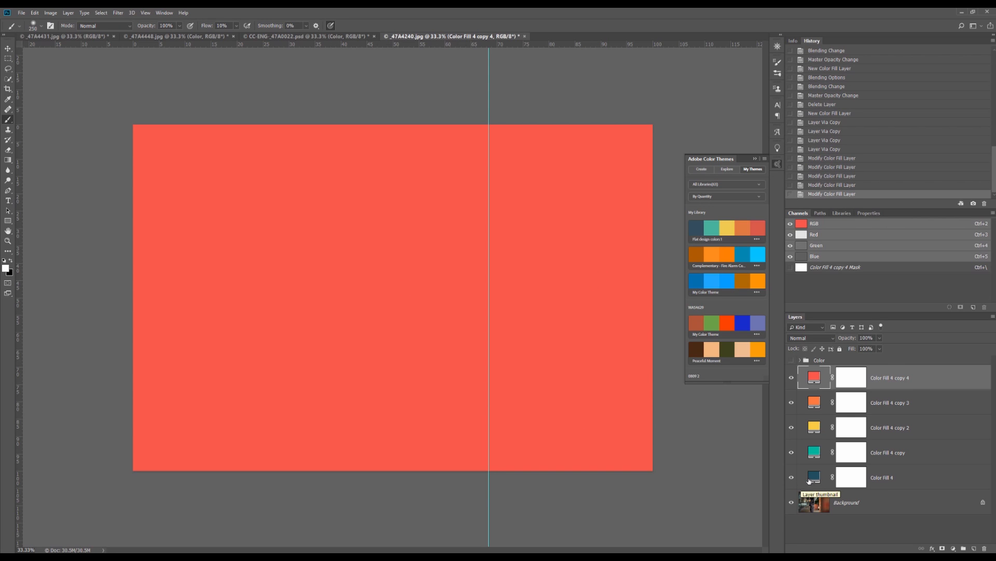
Hide the four upper fill layers and set the dark blue fill's opacity to 10%
left_click_drag(792, 377, 791, 454)
left_click(900, 481)
left_click(881, 338)
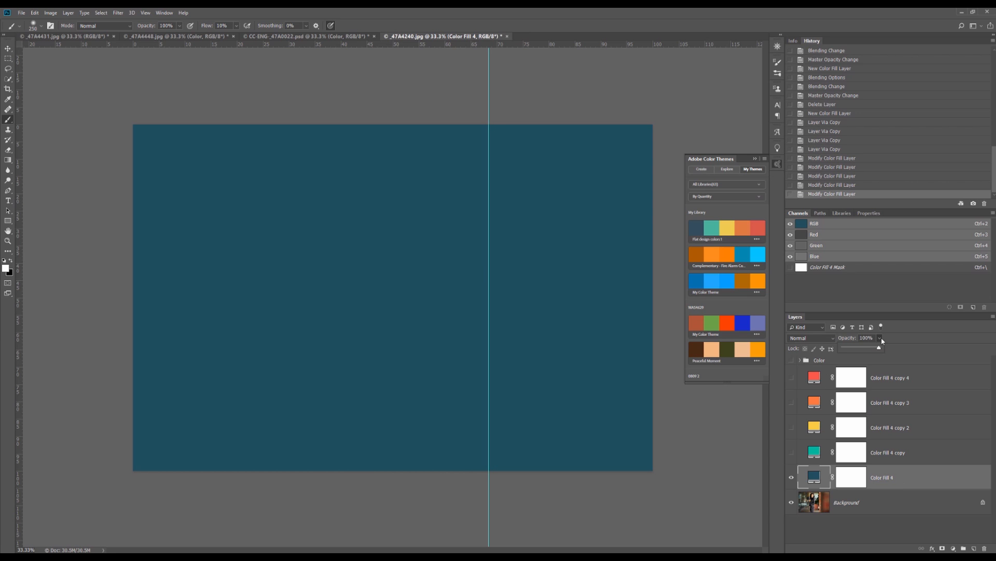
left_click(848, 346)
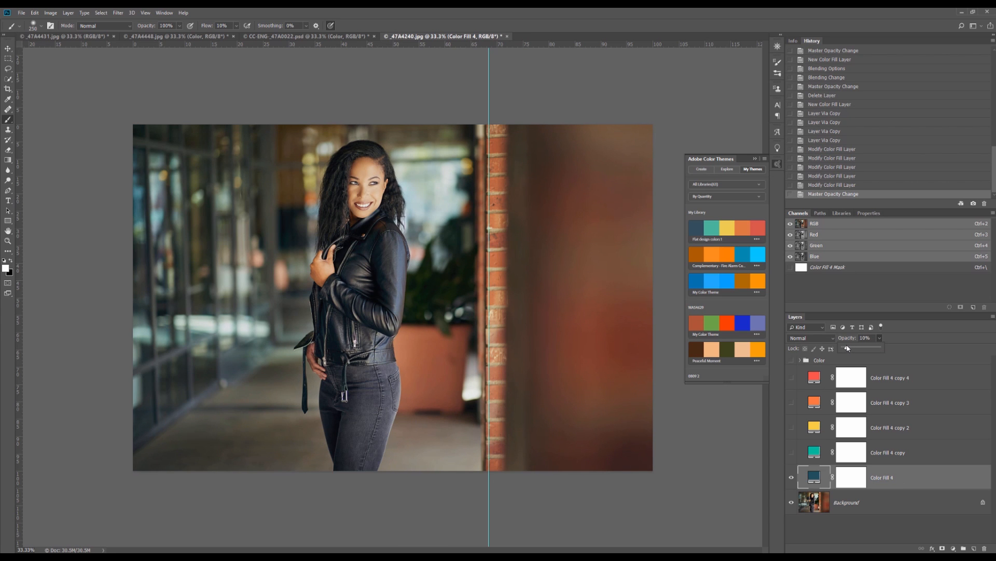
Show the four upper fills and set the teal, yellow, orange and red layers to 10% opacity each
left_click(814, 454)
left_click(813, 454)
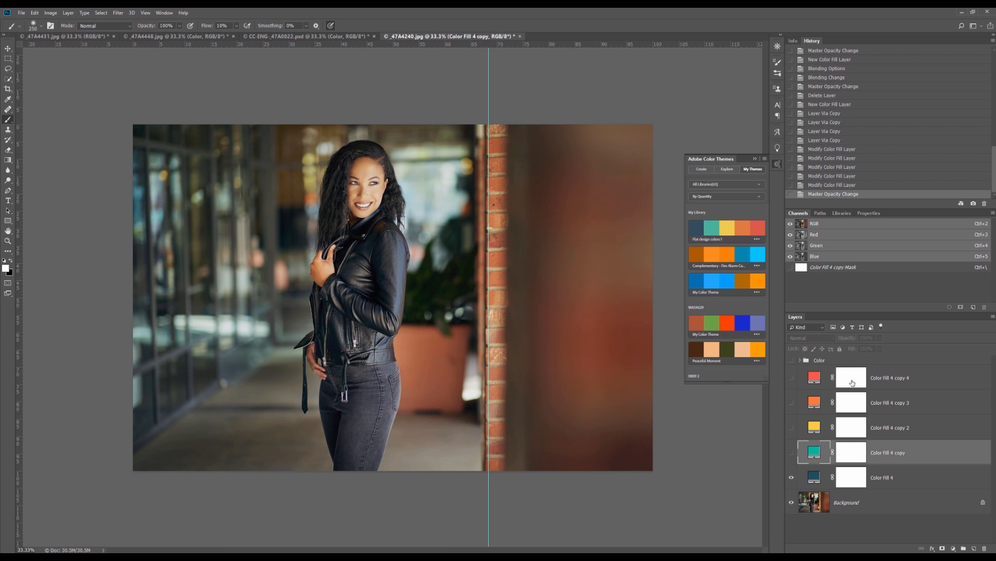
left_click_drag(791, 452, 792, 378)
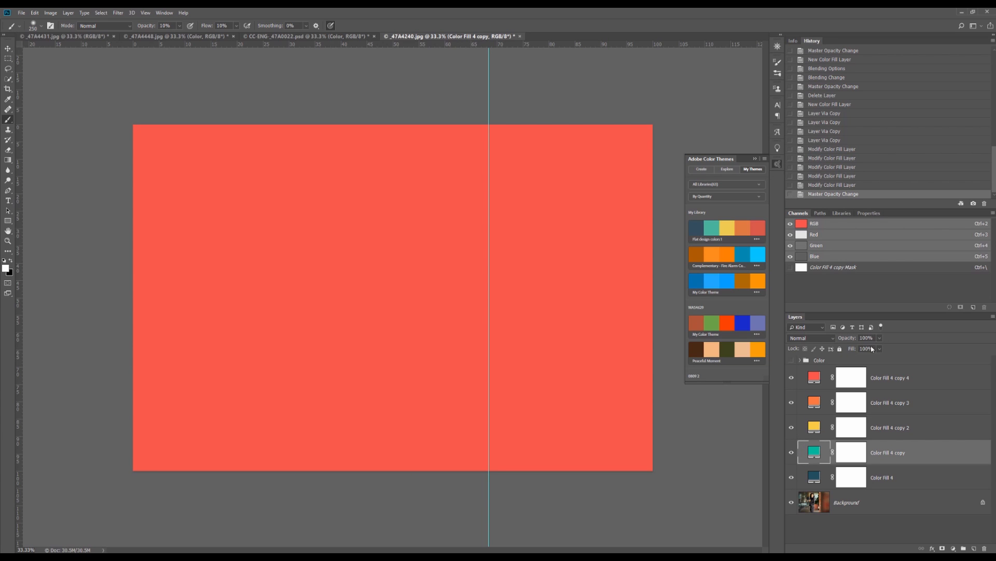
key("1")
key("v")
key("0")
left_click(809, 427)
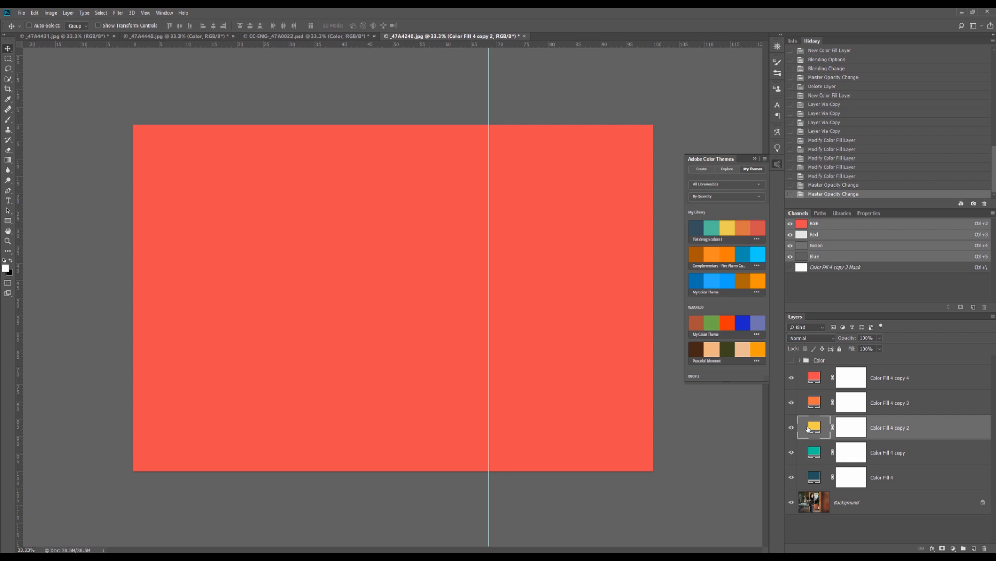
key("1")
left_click(815, 406)
key("1")
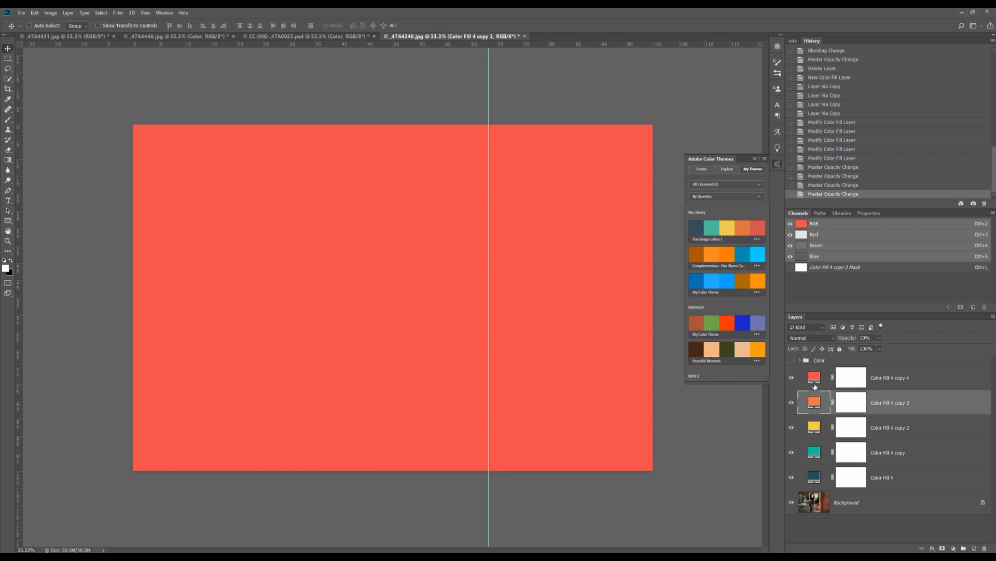
left_click(814, 385)
key("1")
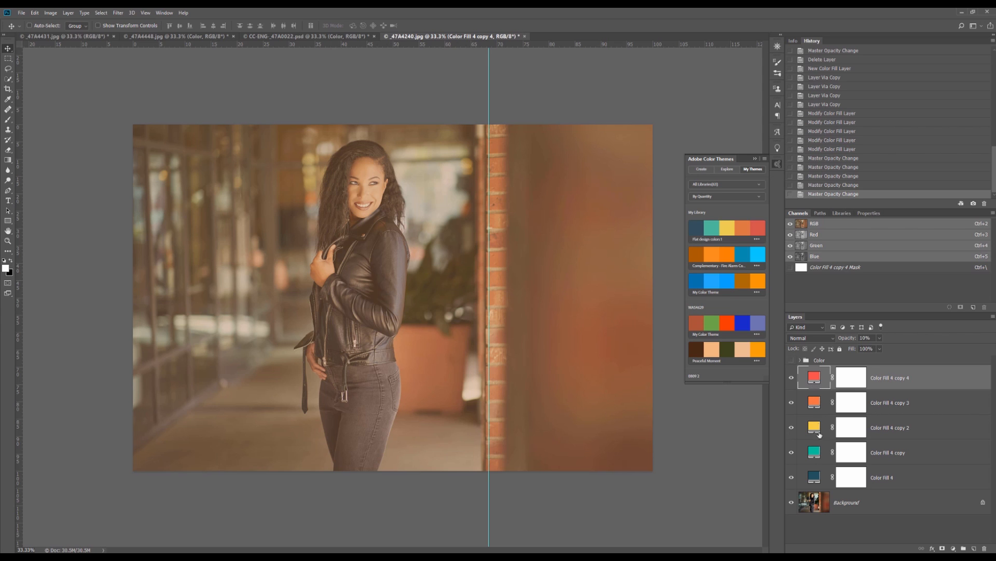
Hide the four upper fills and split the dark blue fill's Underlying Layer white limit, with its lower half at 0 and upper half in the midtones
left_click_drag(791, 378, 795, 435)
left_click(792, 452)
left_click(815, 477)
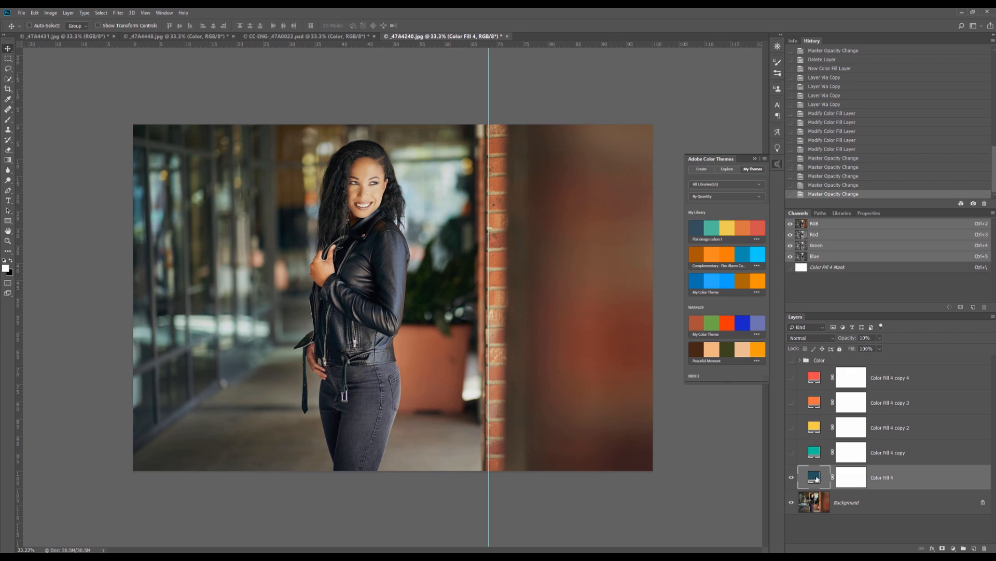
double_click(973, 482)
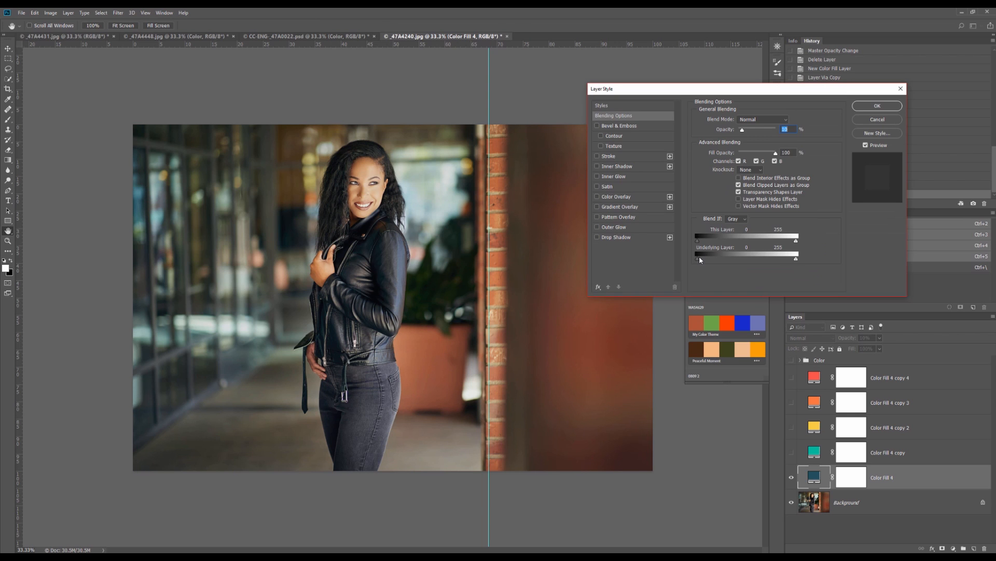
left_click_drag(797, 261, 697, 258)
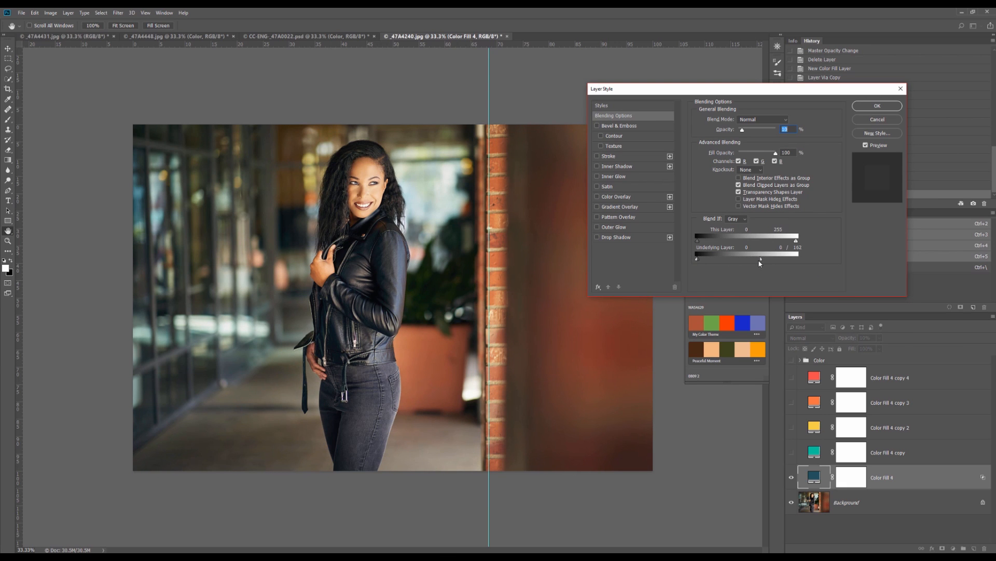
left_click_drag(759, 261, 754, 260)
left_click(865, 145)
left_click(865, 146)
left_click(876, 105)
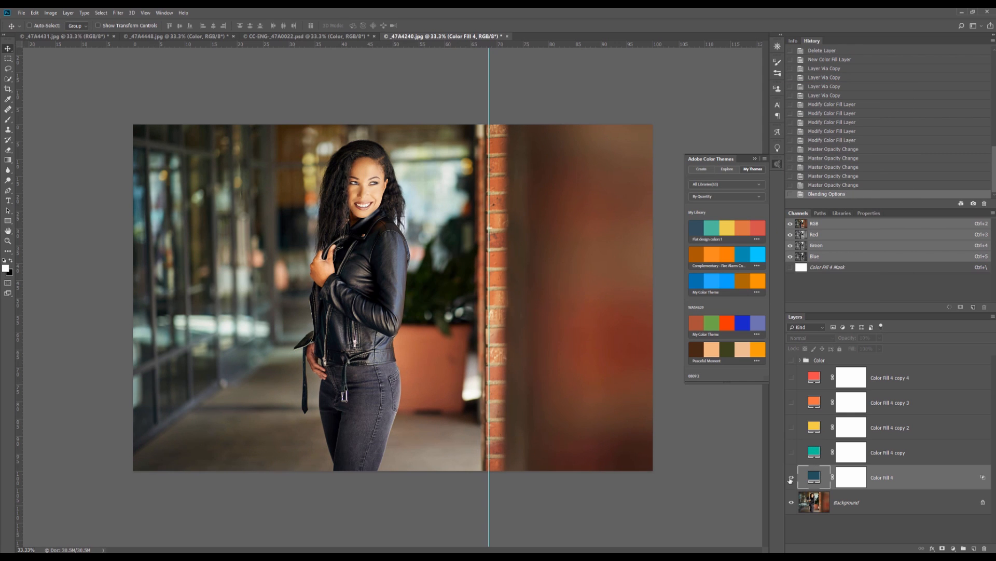
Compare the photo with and without the dark blue fill and set its opacity to 22%
left_click(791, 476)
left_click(791, 477)
left_click(792, 477)
left_click_drag(878, 340, 885, 349)
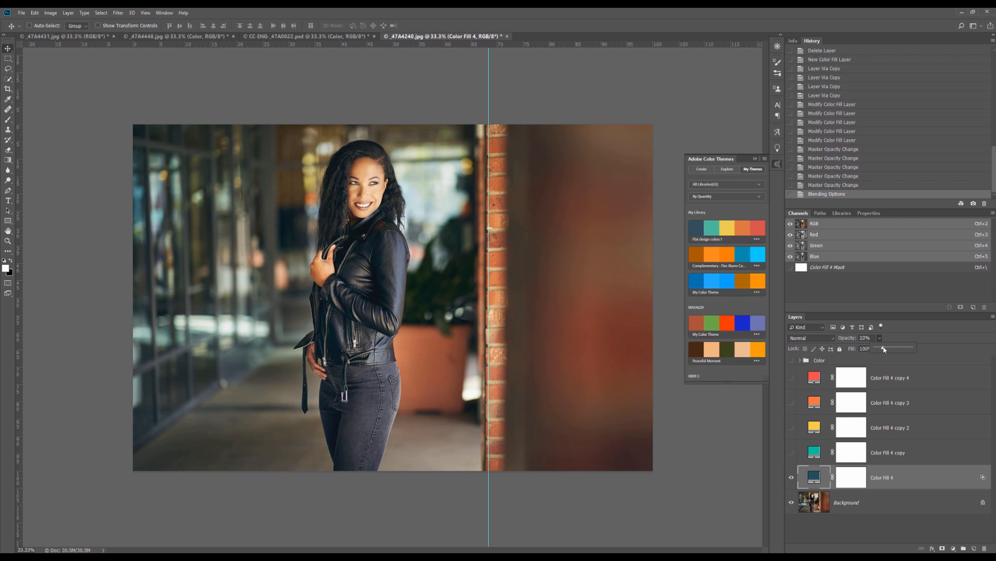
Show the teal fill, split its Underlying Layer white limit with the lower half in the shadows and upper half at 135, and adjust its opacity
left_click(812, 453)
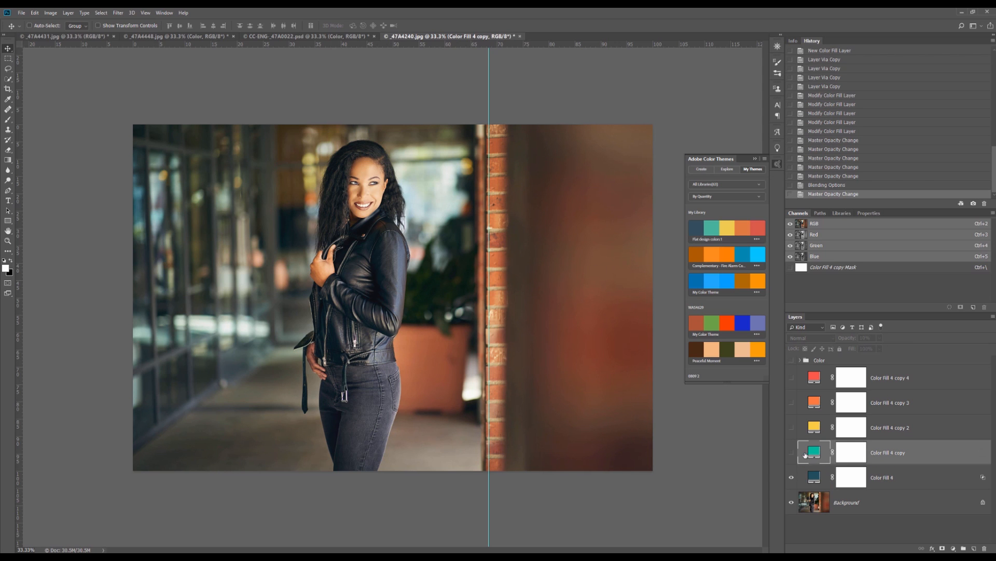
left_click(792, 452)
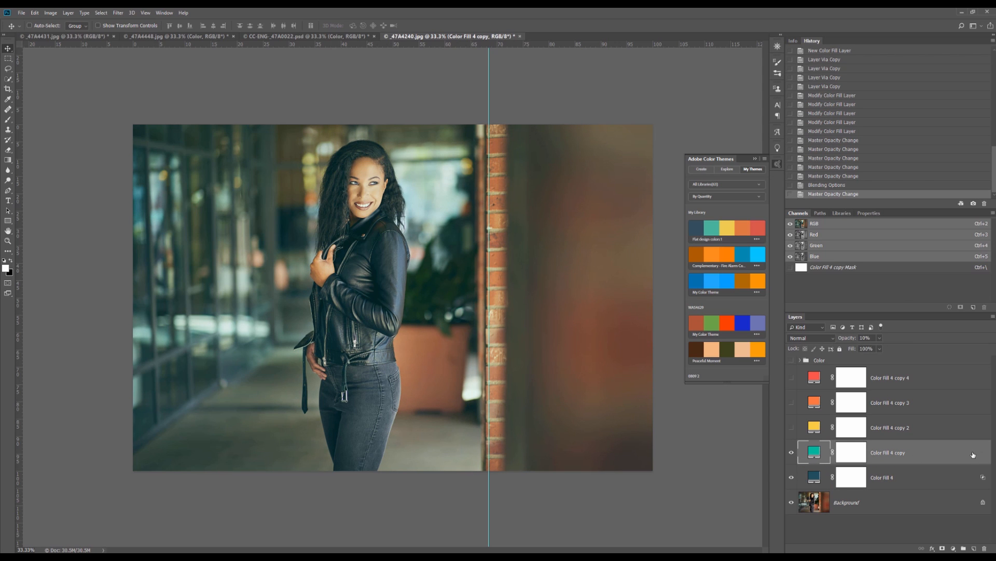
double_click(974, 455)
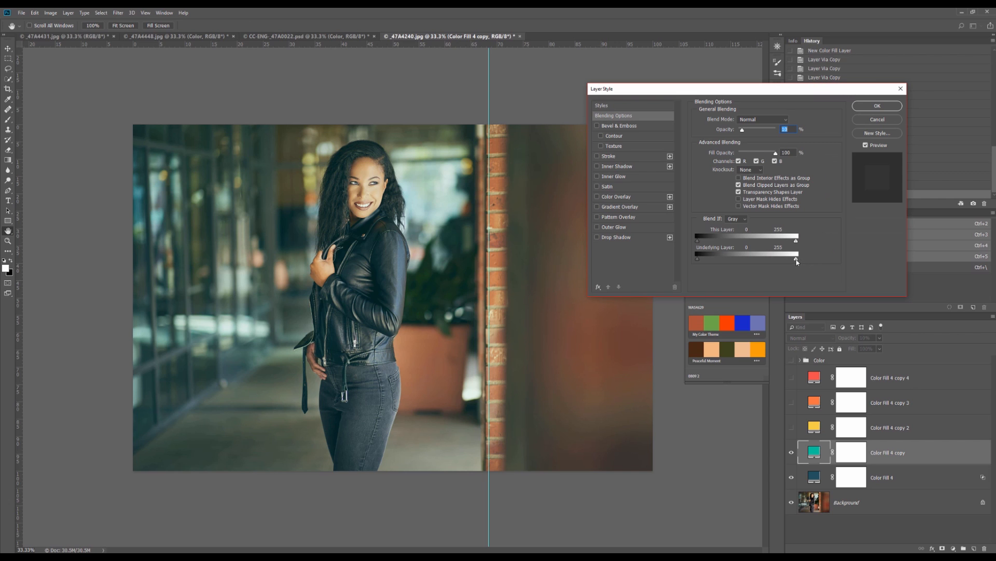
left_click_drag(796, 258, 702, 260)
left_click_drag(763, 259, 749, 259)
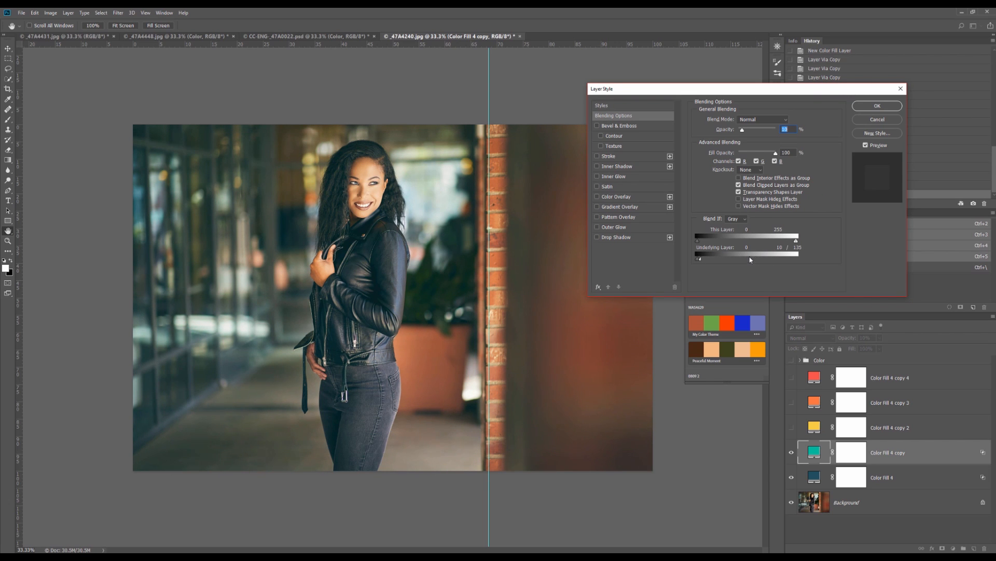
left_click(877, 106)
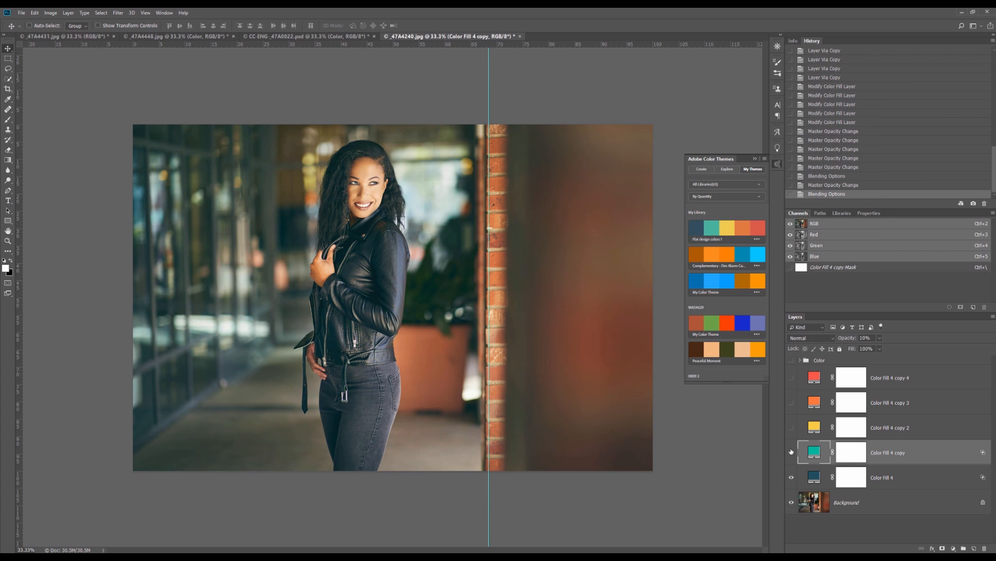
left_click(879, 348)
Show the yellow fill, raise its Underlying Layer black limit to exclude the shadows, and set its opacity to 7%
left_click(806, 430)
left_click(792, 430)
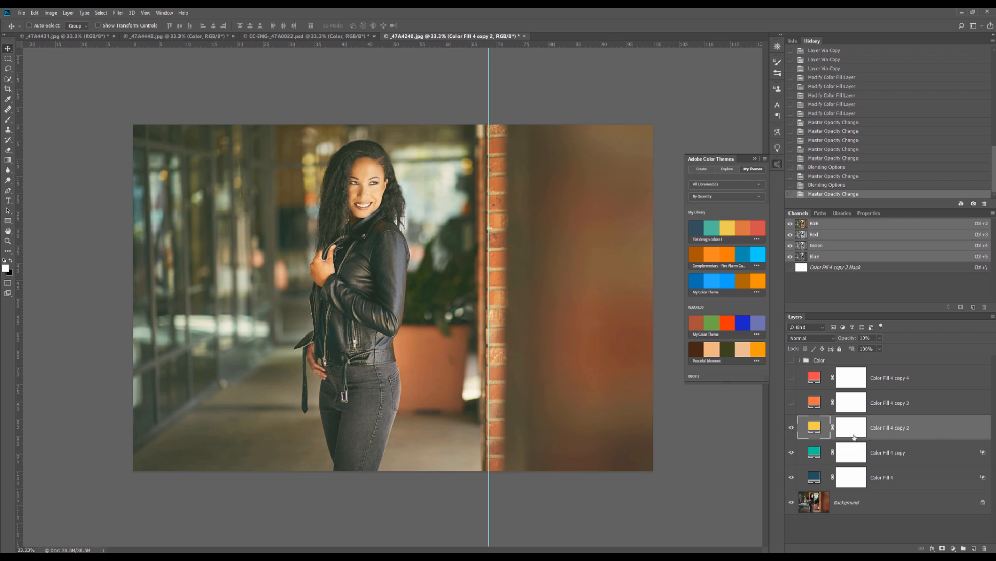
double_click(937, 433)
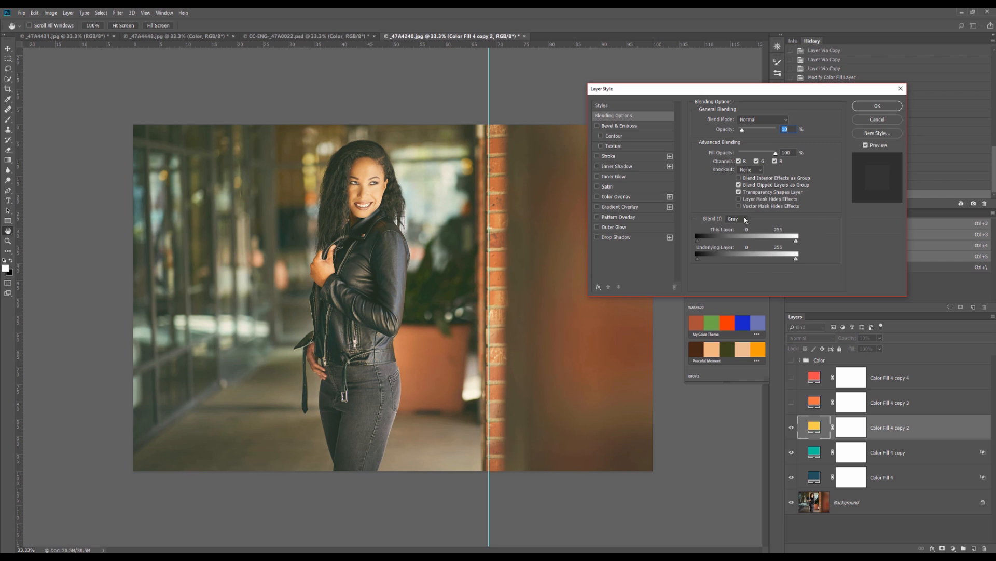
left_click_drag(697, 259, 724, 259)
left_click(884, 107)
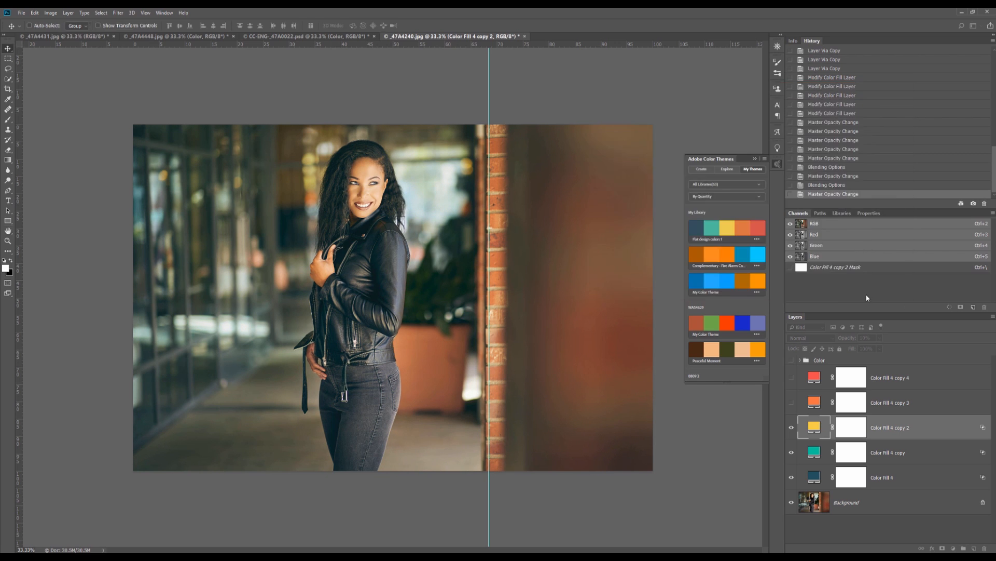
left_click(879, 348)
left_click_drag(879, 349, 880, 349)
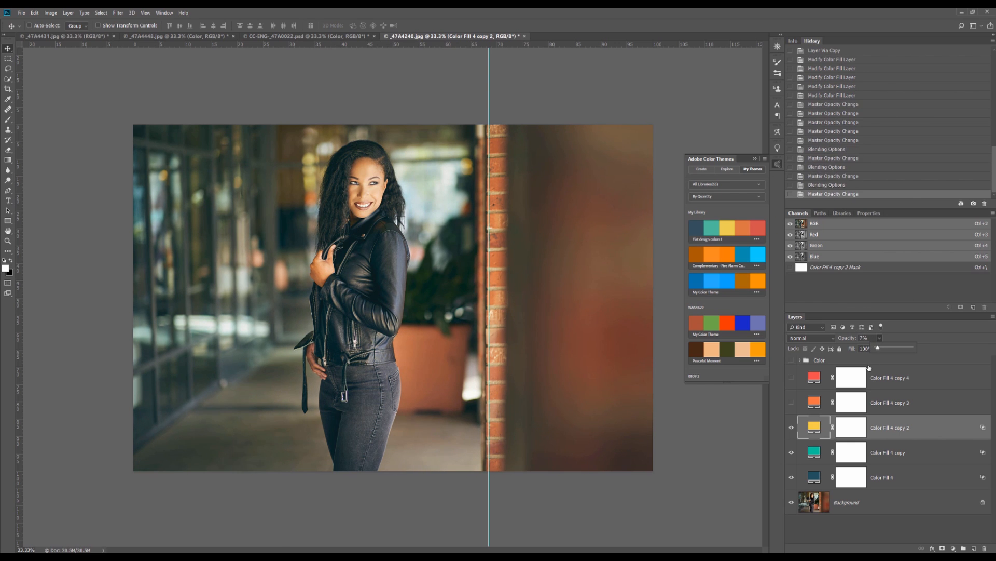
Show the orange fill and raise its Underlying Layer black limit to the midtones, keeping its color
left_click(818, 408)
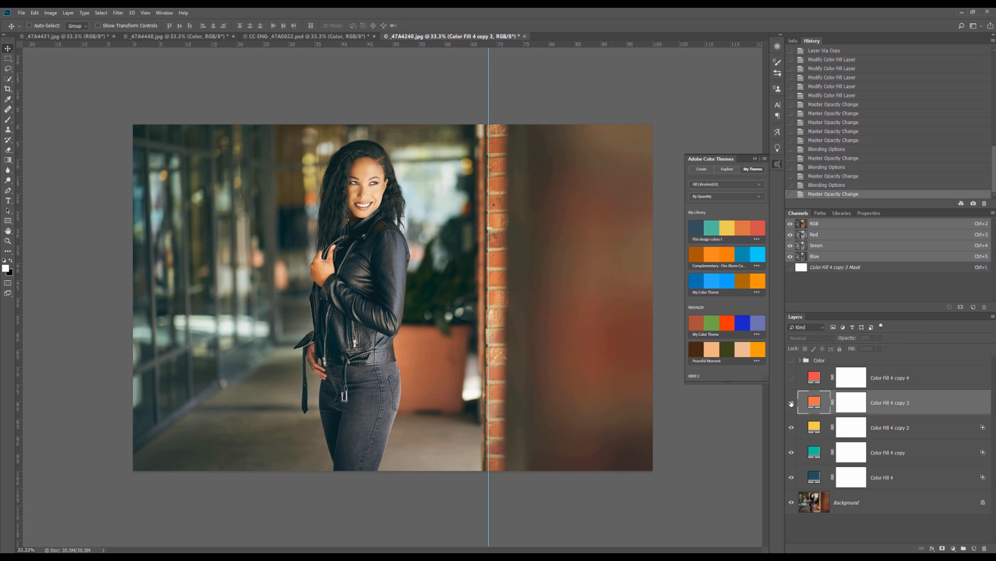
left_click(791, 403)
double_click(816, 403)
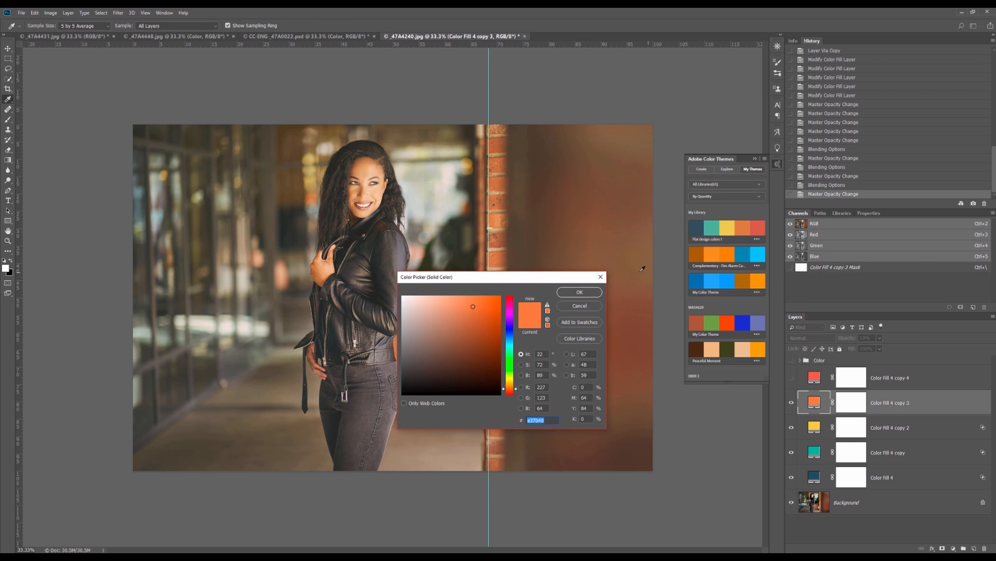
left_click(598, 306)
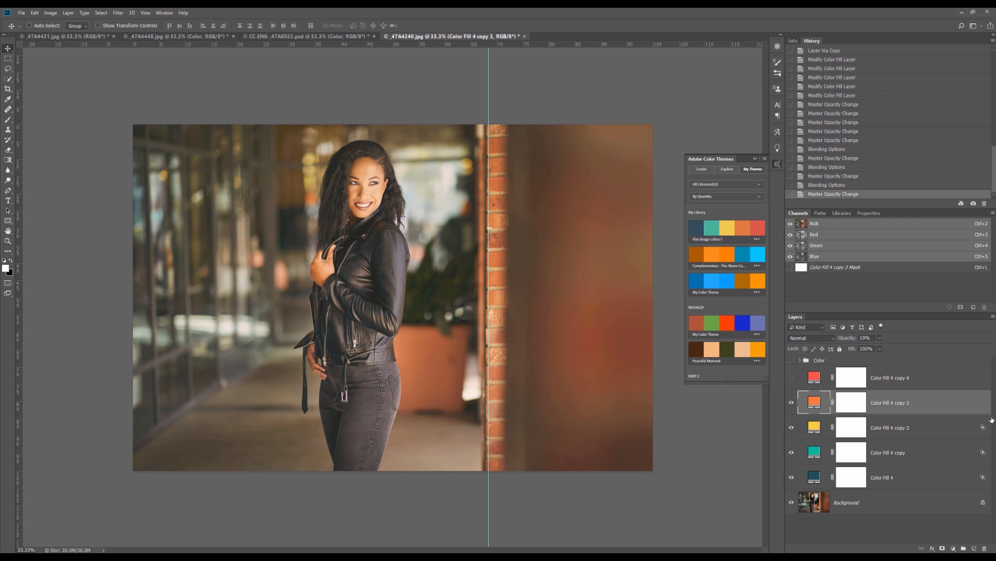
double_click(965, 407)
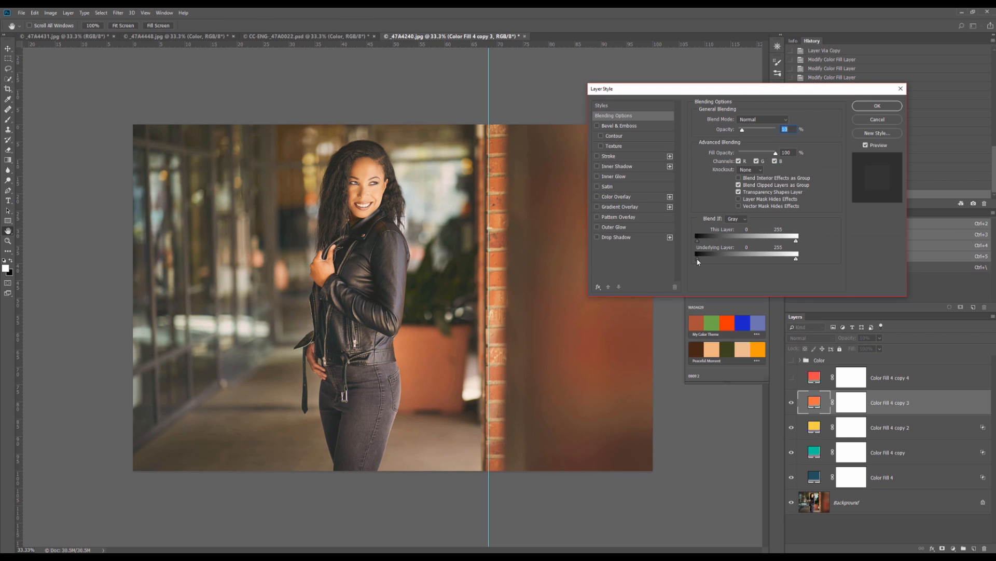
left_click_drag(711, 261, 753, 260)
left_click(870, 107)
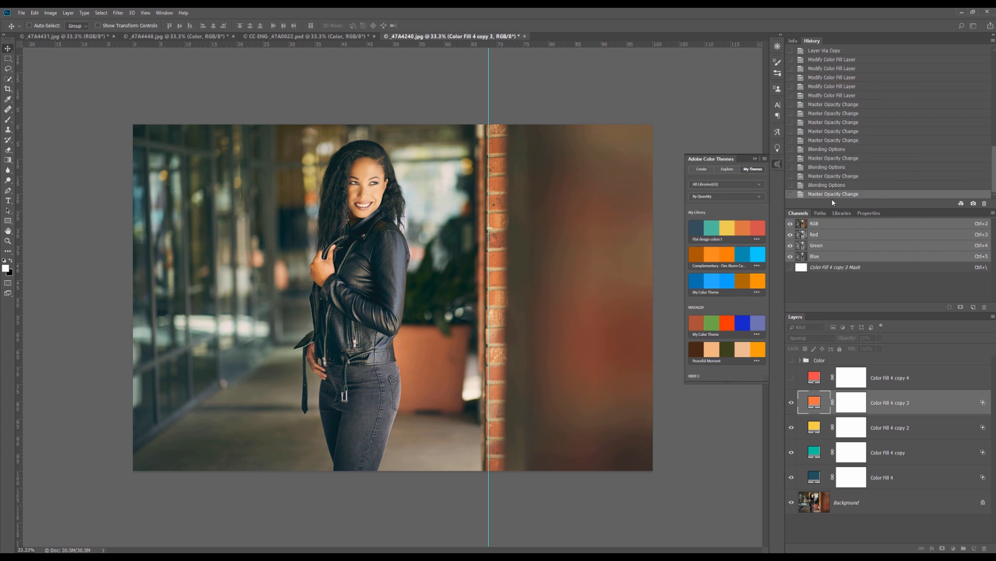
Show the red fill and move its Underlying Layer black limit up to the highlights, keeping its color
left_click(794, 376)
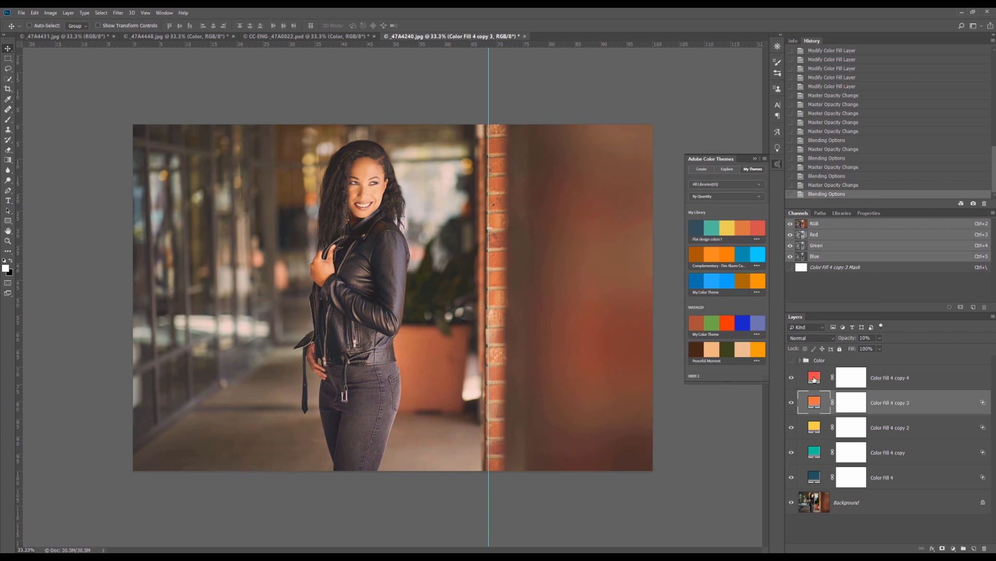
double_click(815, 378)
left_click(579, 306)
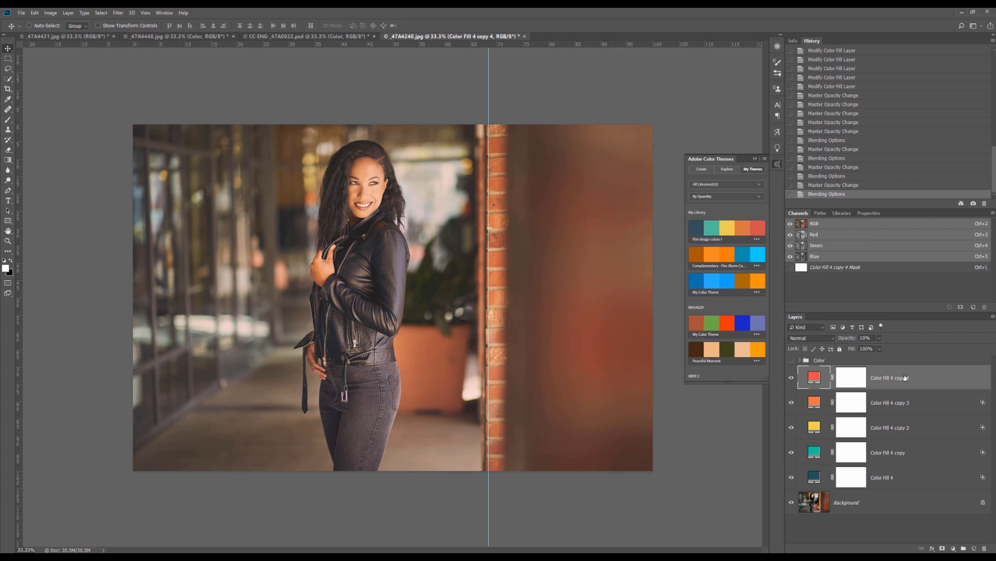
double_click(932, 378)
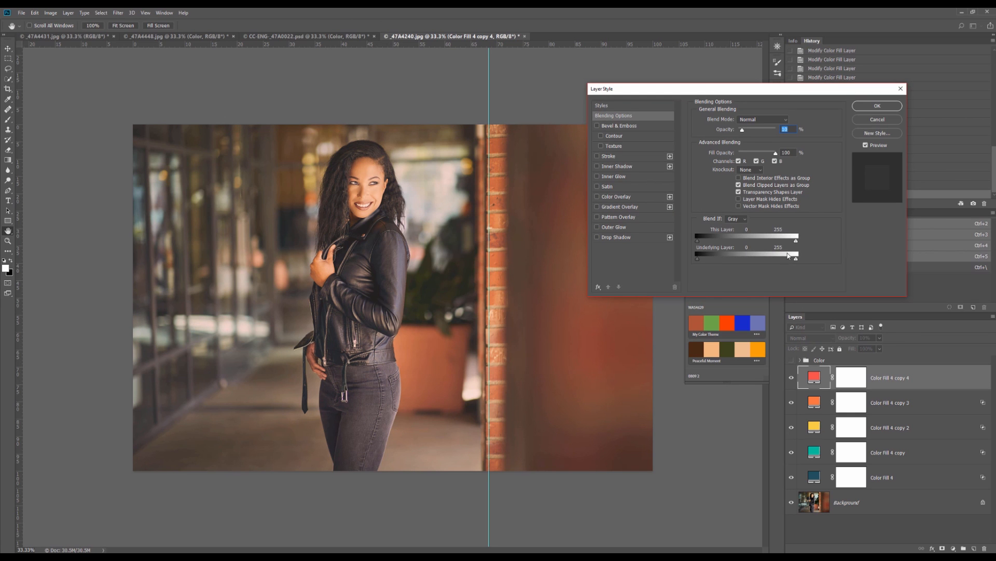
left_click_drag(698, 257, 800, 262)
left_click(870, 107)
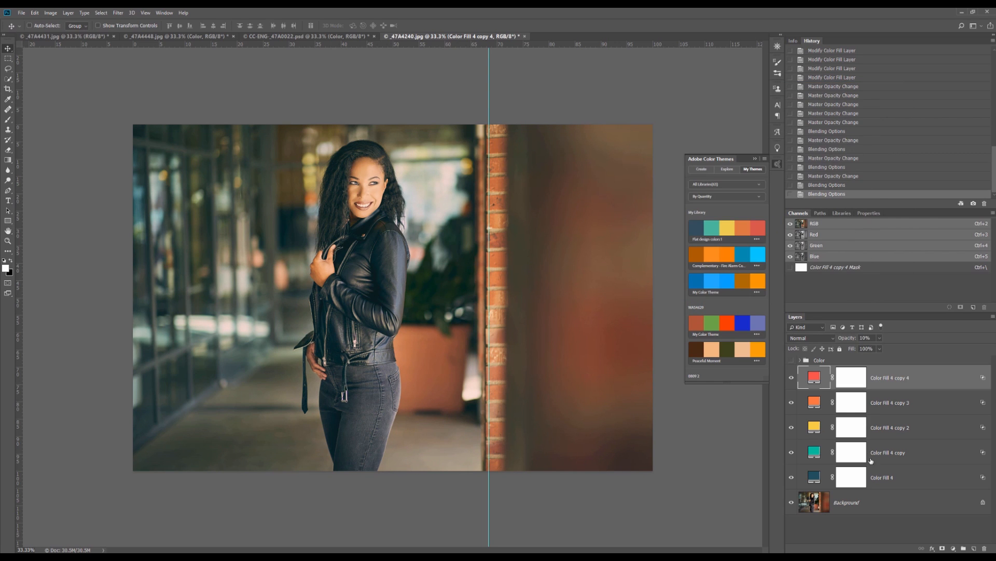
Group the five color fills and compare the photo with and without the group
left_click(880, 482, "shift")
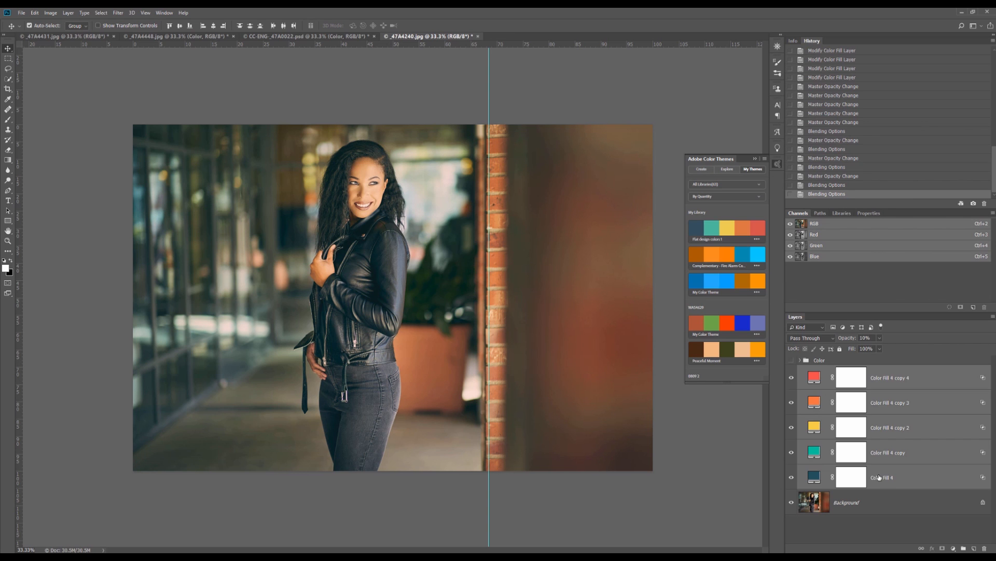
key("ctrl+g")
left_click(792, 370)
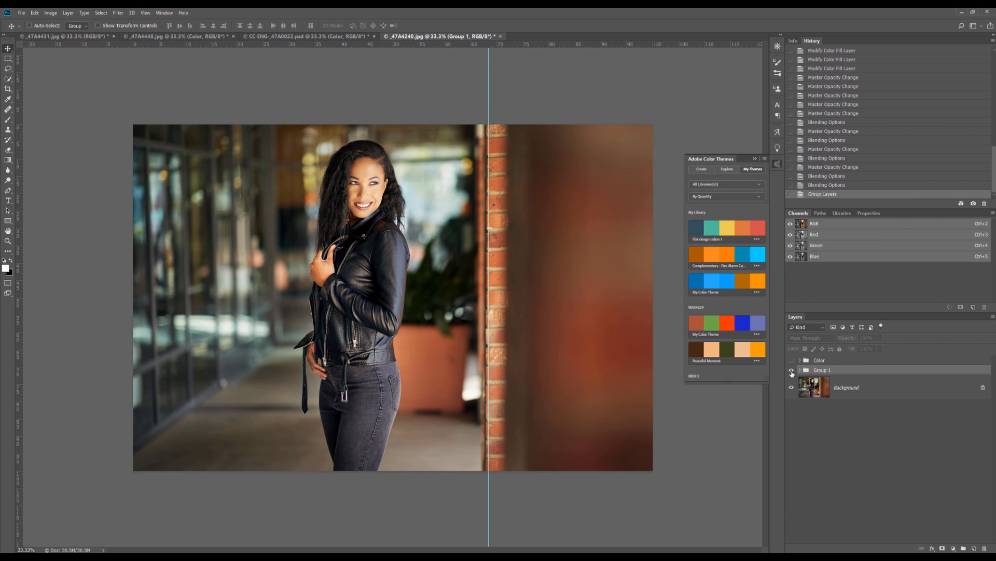
left_click(792, 370)
left_click(791, 370)
left_click(792, 370)
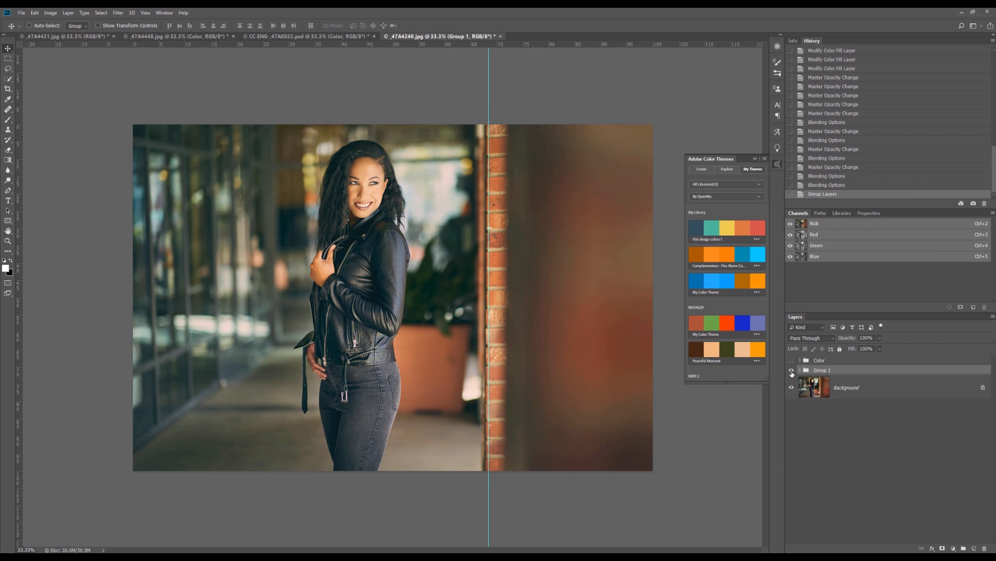
left_click(791, 370)
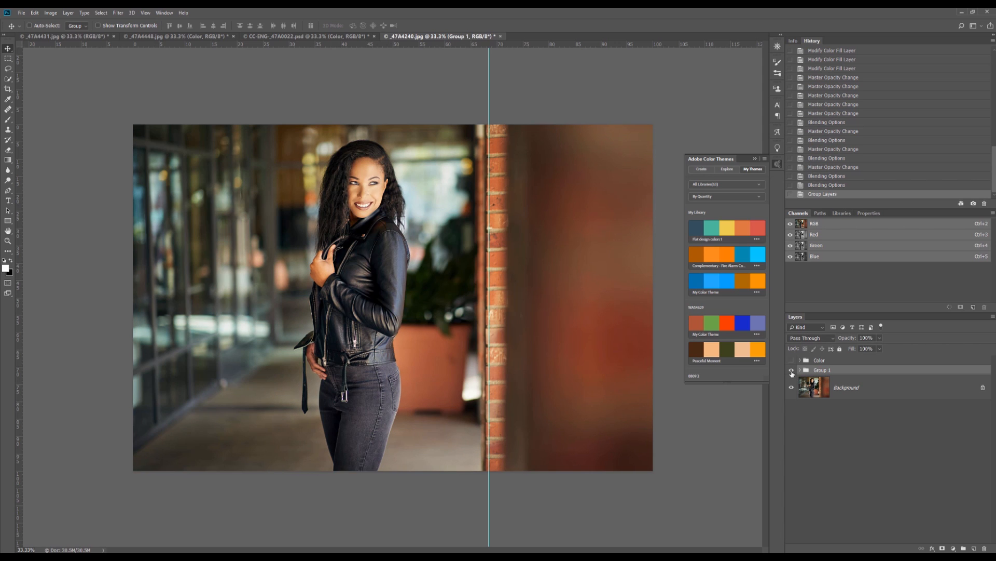
left_click(792, 370)
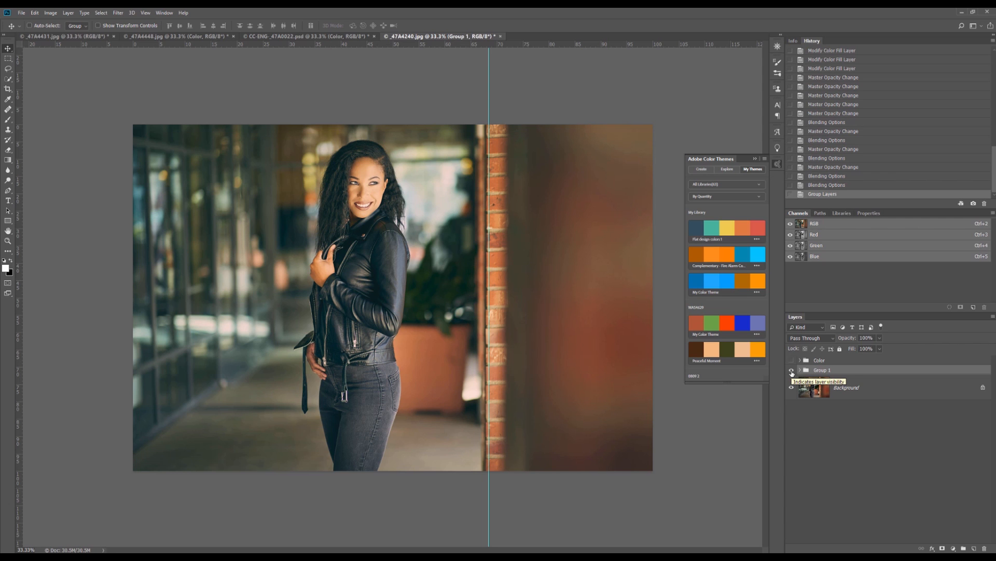
left_click(792, 370)
left_click(791, 370)
Hide the Color group in _47A4448.jpg, copy Group 1 into it from _47A4240.jpg, and compare the photo with and without the grade
left_click(208, 40)
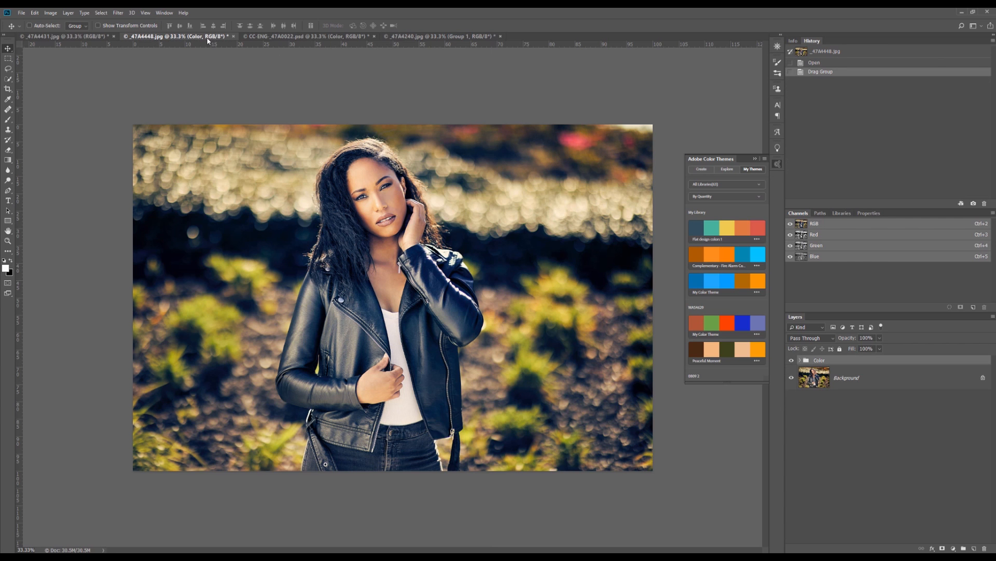
left_click(791, 360)
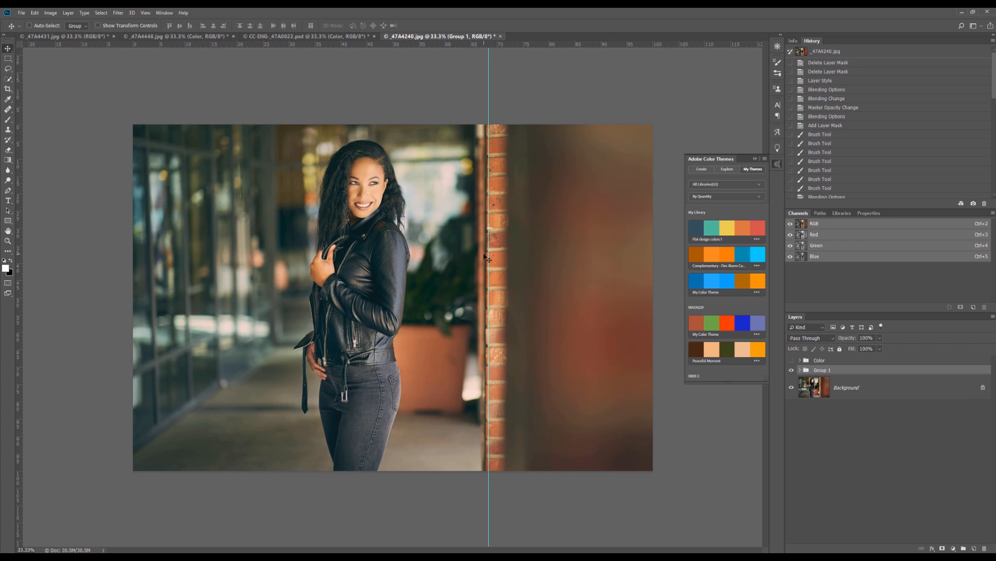
left_click(202, 83)
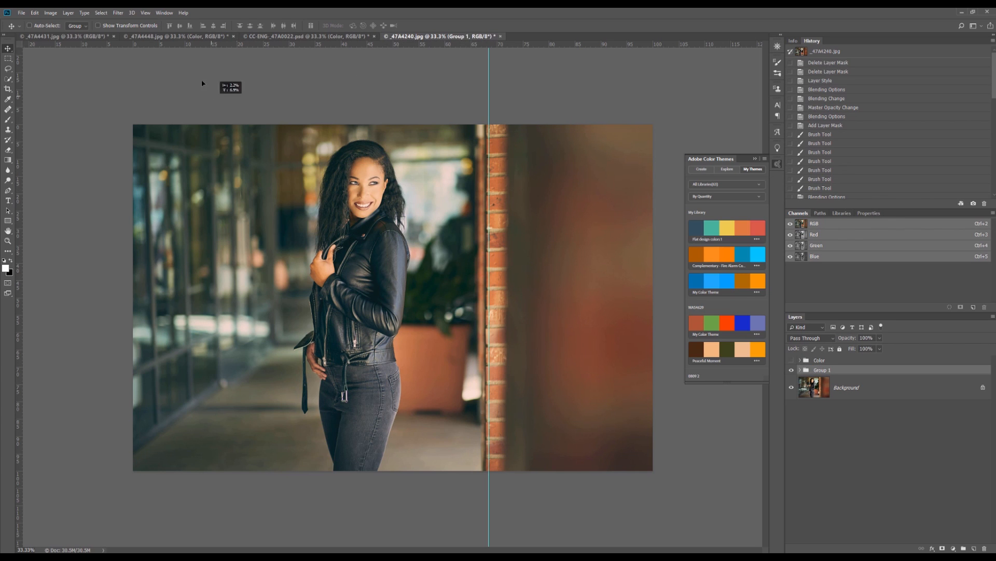
left_click(192, 37)
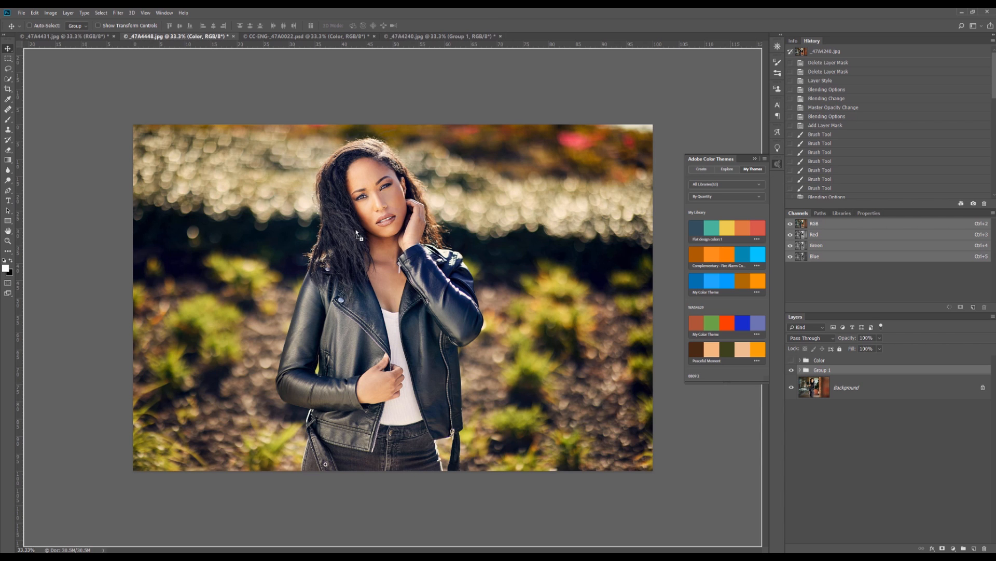
left_click_drag(356, 231, 358, 234)
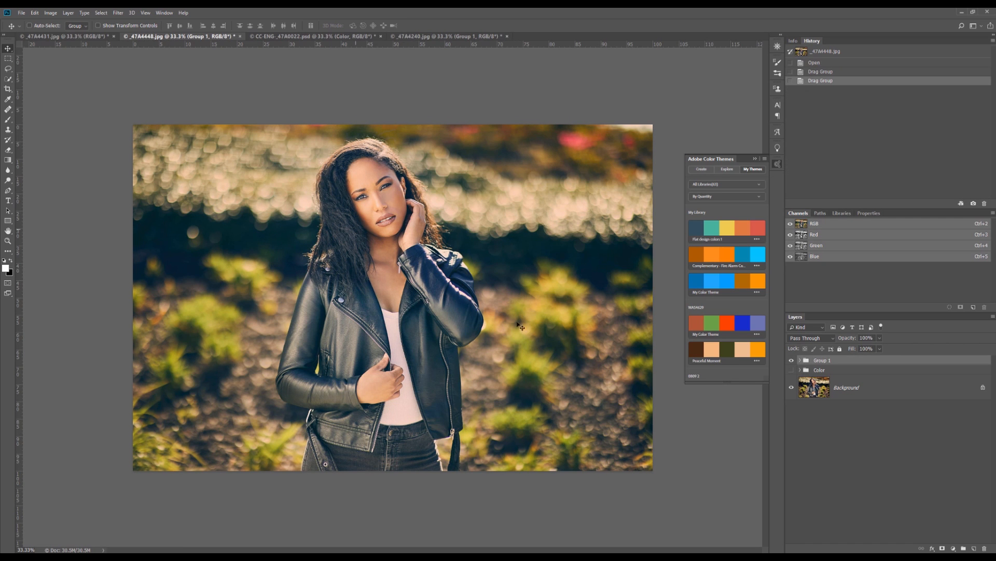
left_click(792, 360)
left_click(792, 360)
Copy Group 1 into _47A4431.jpg and hide the group there and in _47A4240.jpg to view the ungraded photos
left_click(92, 36)
left_click_drag(95, 47, 362, 233)
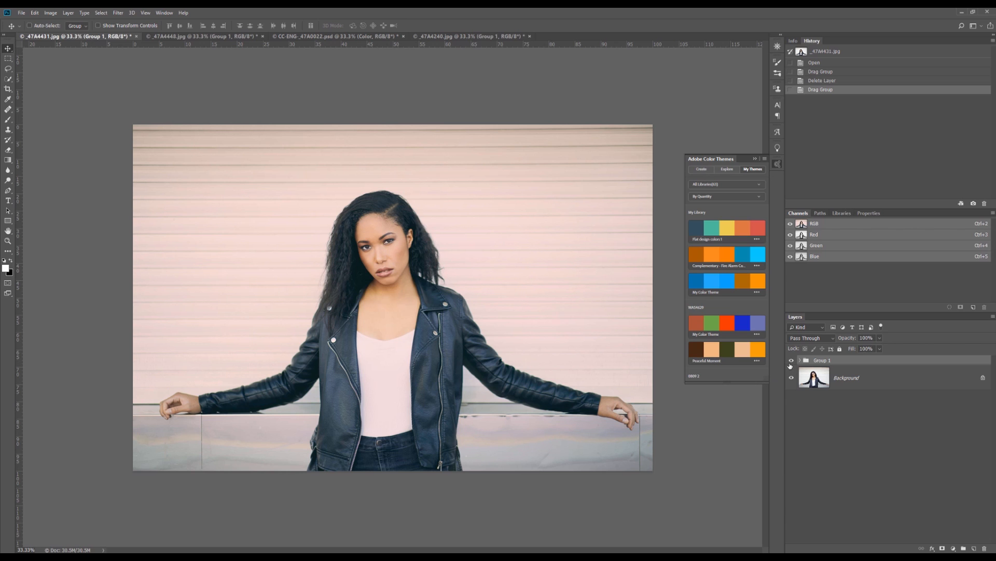
left_click(791, 360)
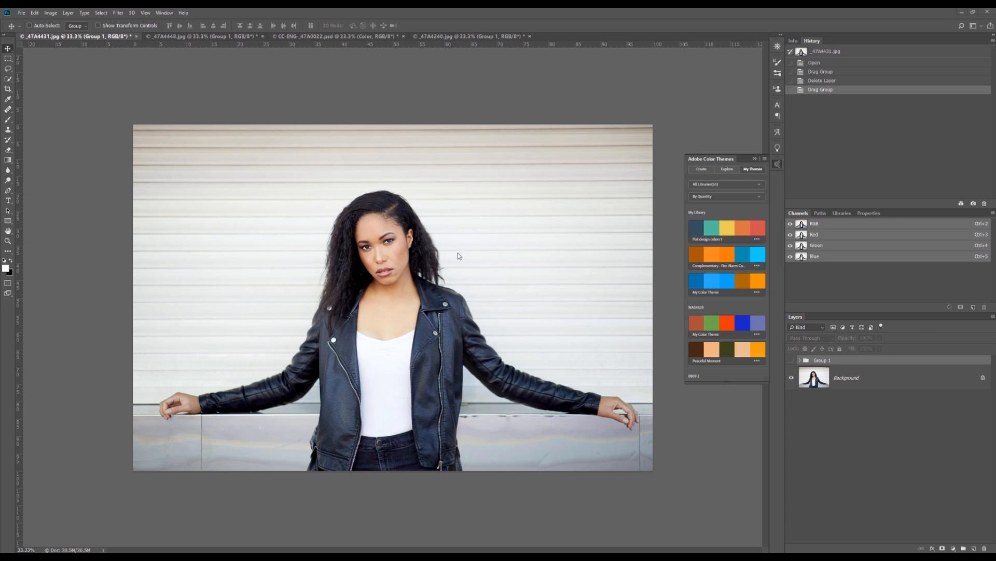
left_click(440, 36)
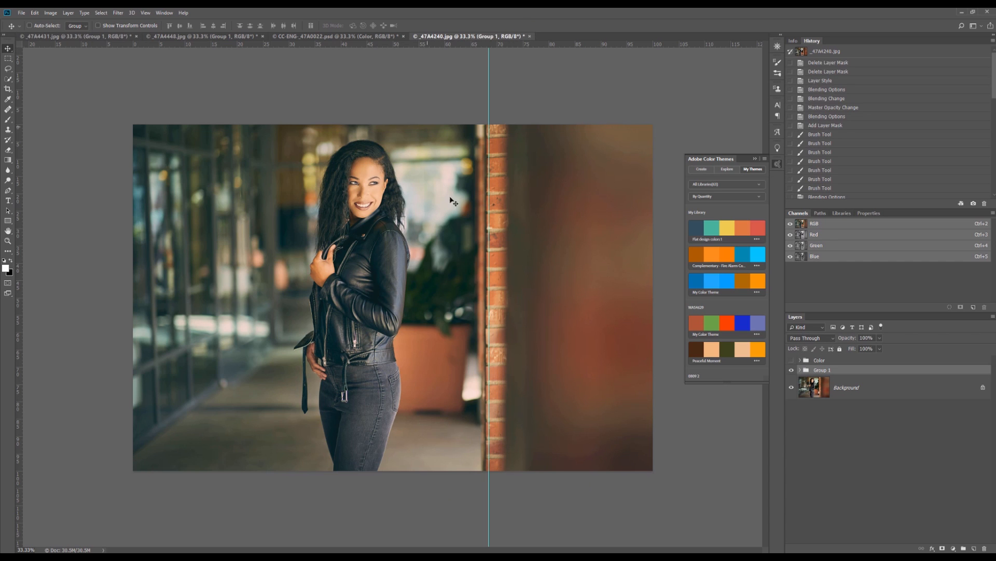
left_click(791, 370)
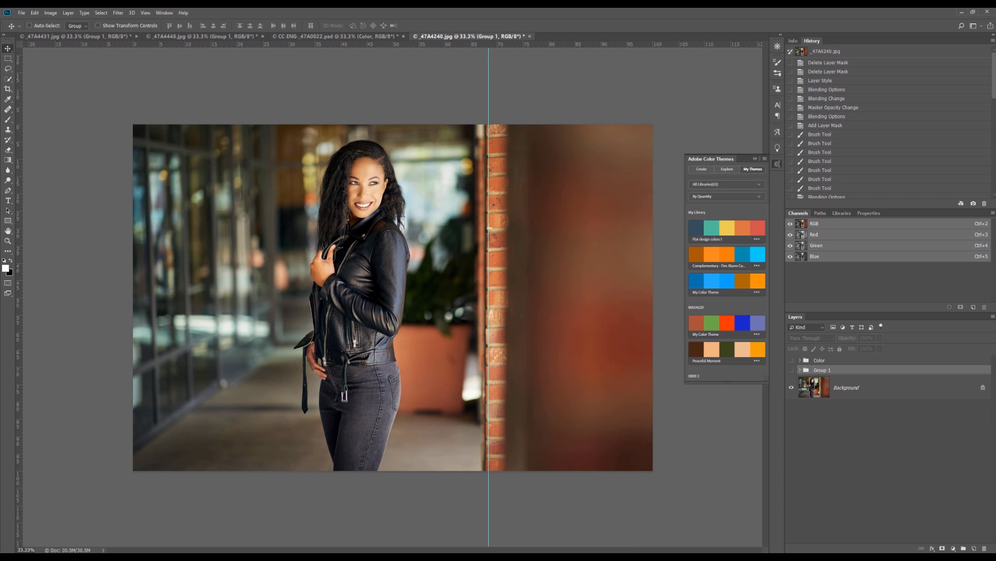
Switch to the browser and look through the film stills and their color palettes on moviesincolor.com
left_click(239, 521)
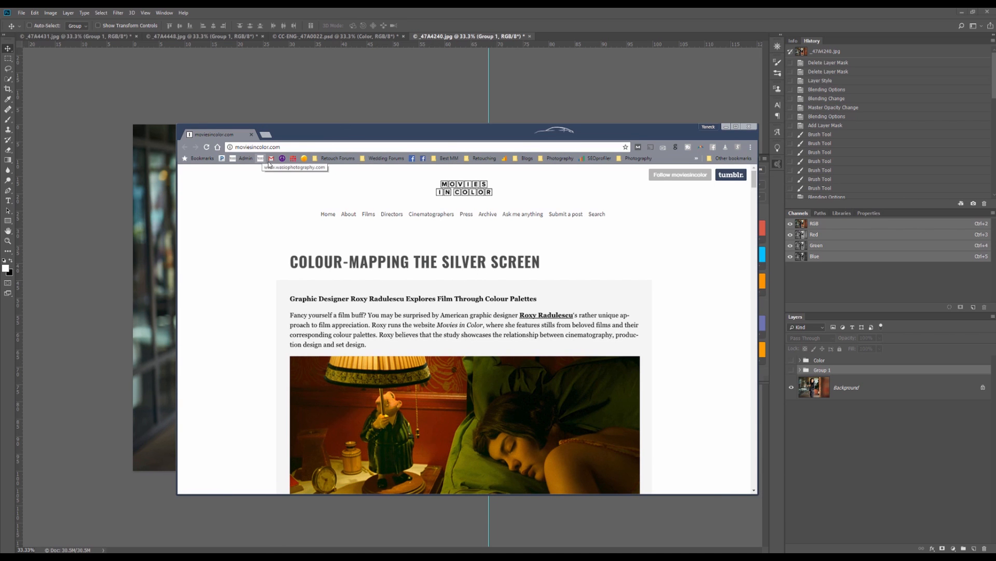
scroll(404, 400, "down", 3)
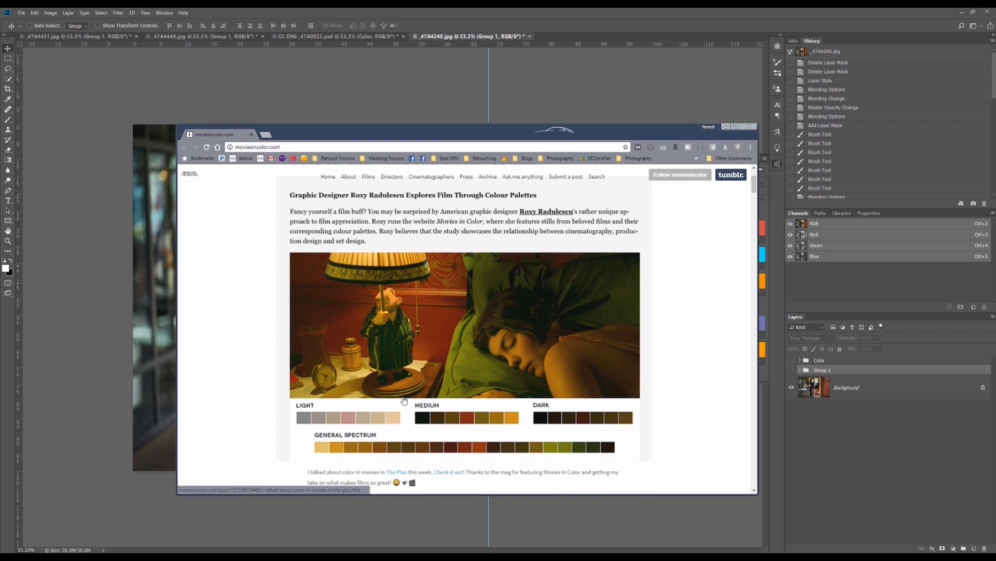
scroll(384, 390, "down", 2)
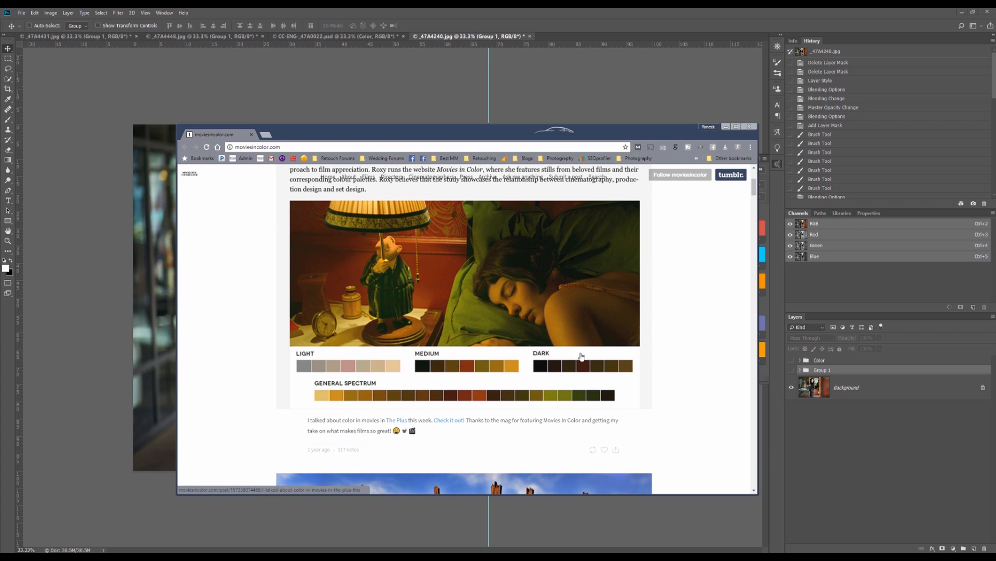
scroll(582, 356, "down", 1)
scroll(452, 397, "down", 10)
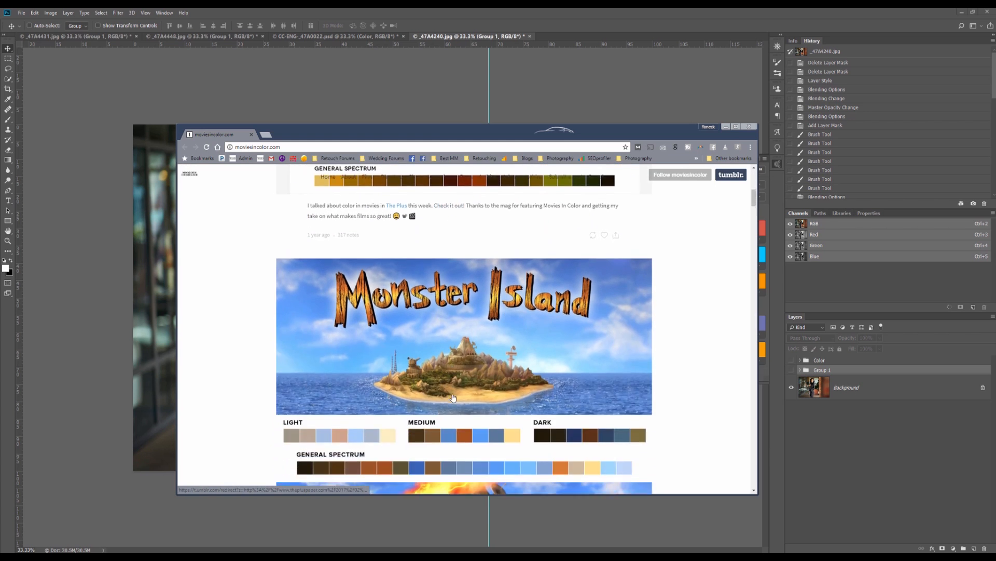
scroll(453, 398, "down", 12)
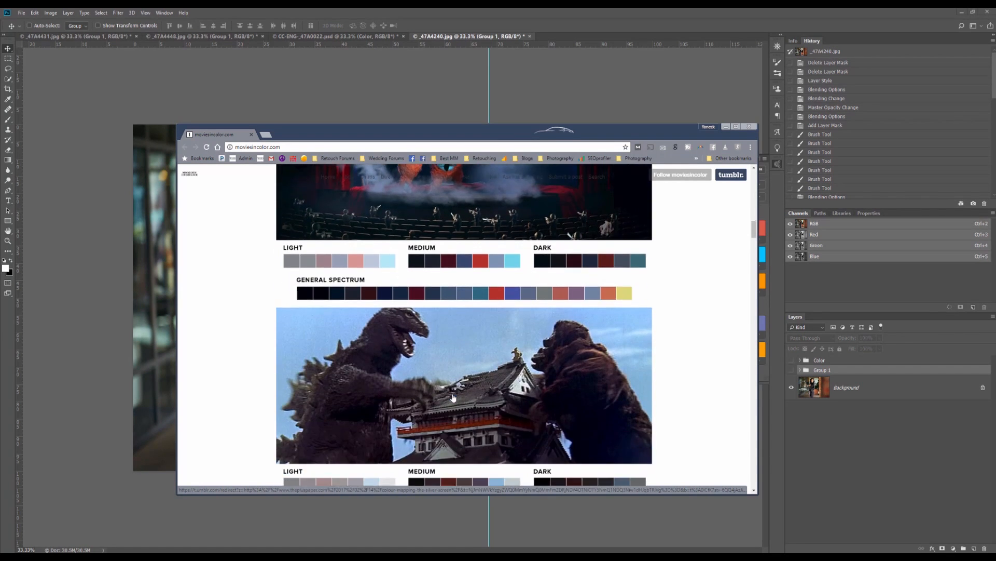
scroll(453, 398, "down", 15)
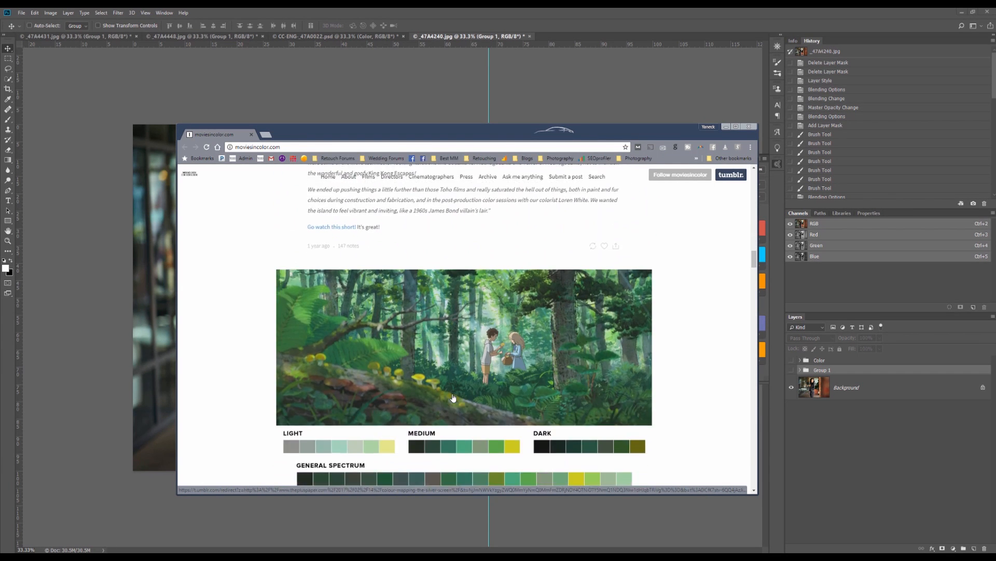
scroll(453, 398, "down", 4)
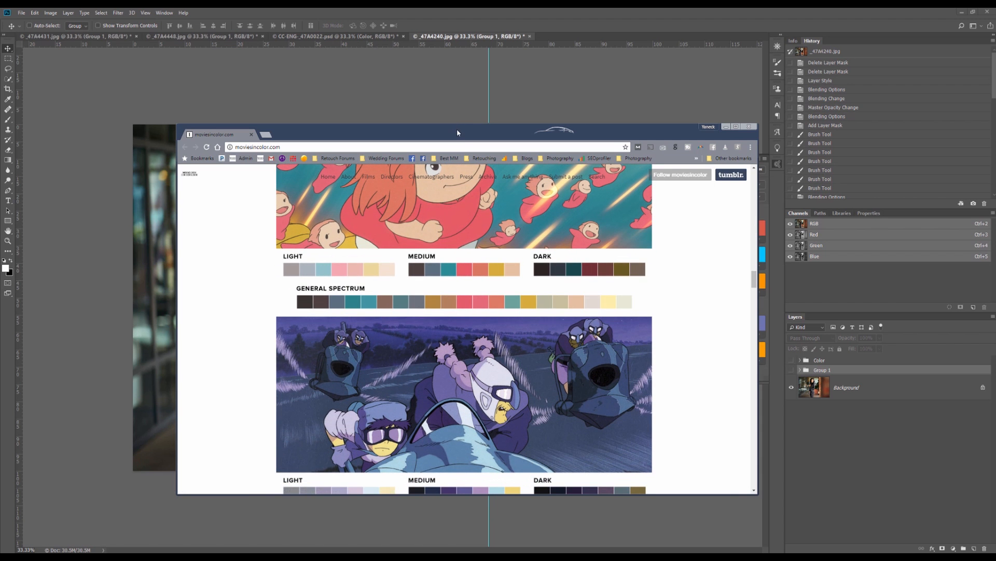
Go back to the first film still on the page and examine its Light, Medium, Dark and General Spectrum palettes
left_click_drag(456, 129, 427, 68)
scroll(448, 352, "up", 15)
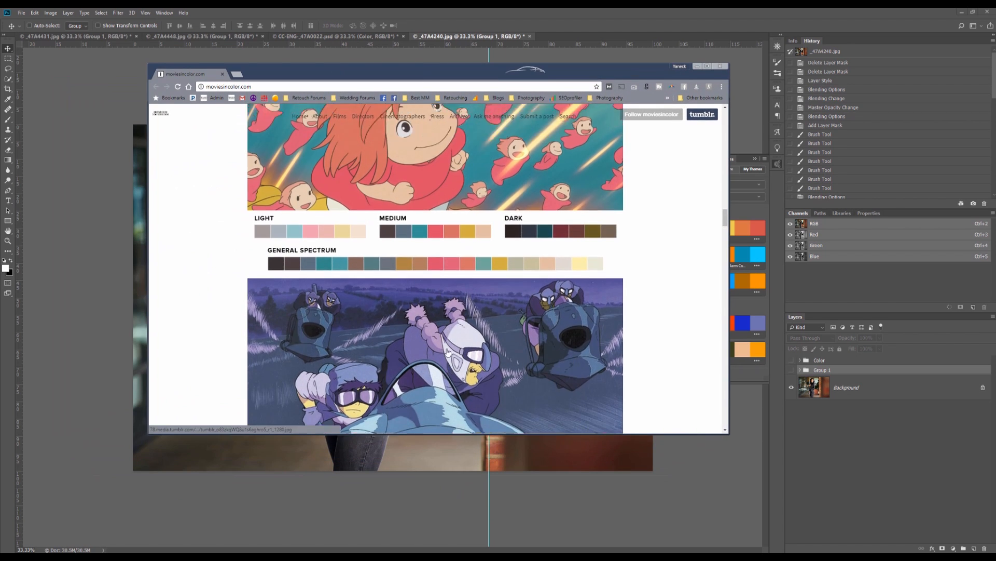
scroll(447, 352, "up", 20)
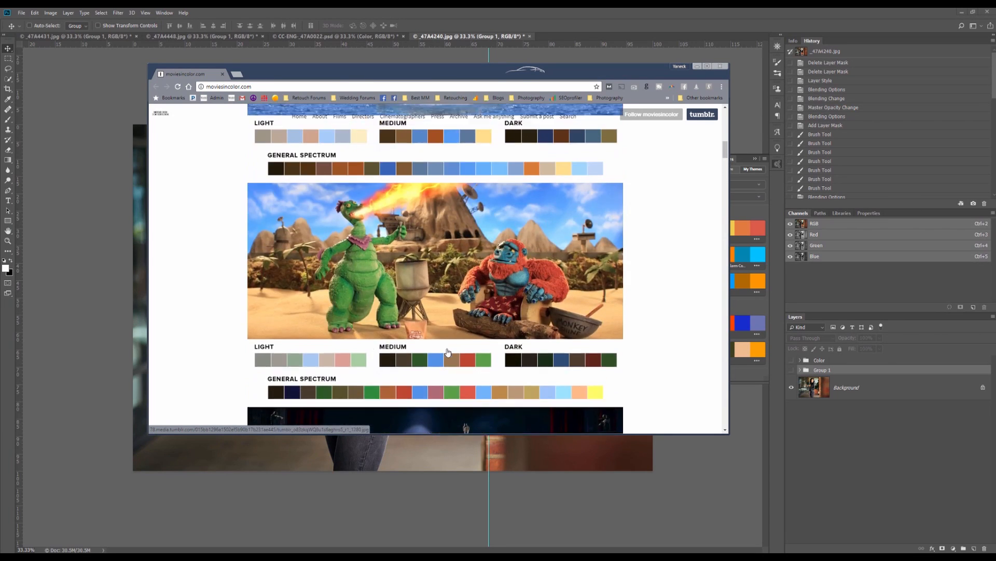
scroll(448, 352, "up", 5)
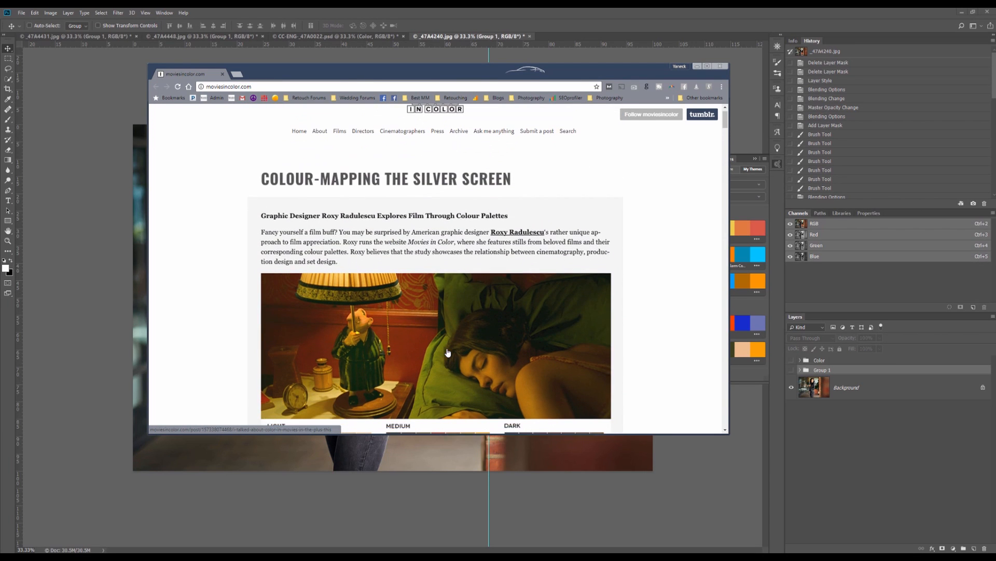
scroll(453, 356, "down", 3)
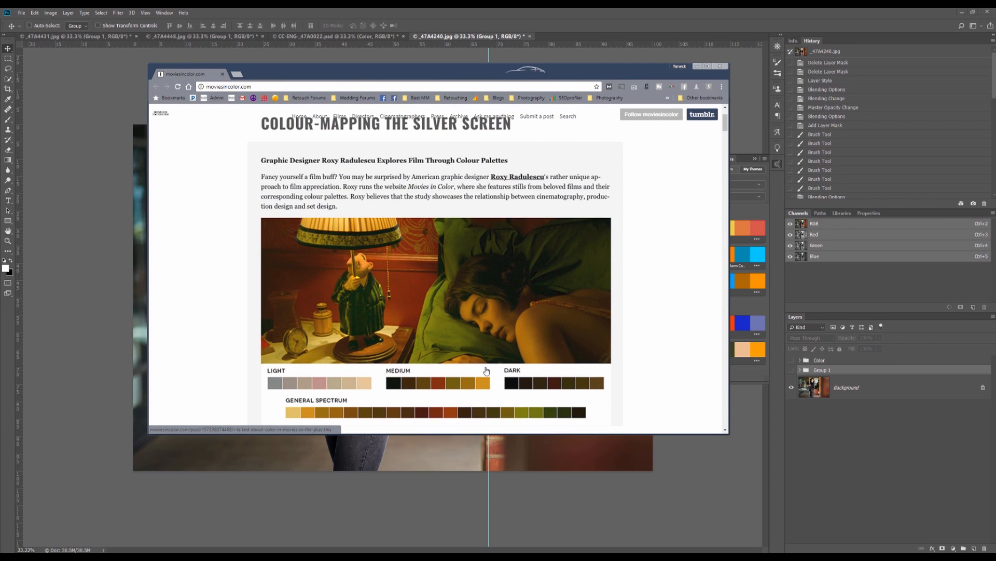
scroll(450, 312, "down", 3)
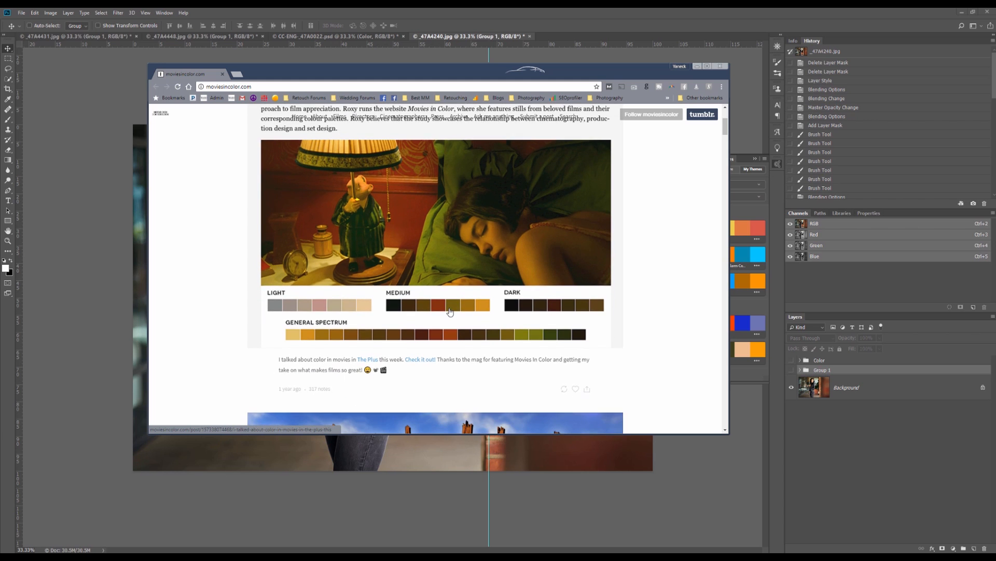
scroll(450, 311, "up", 7)
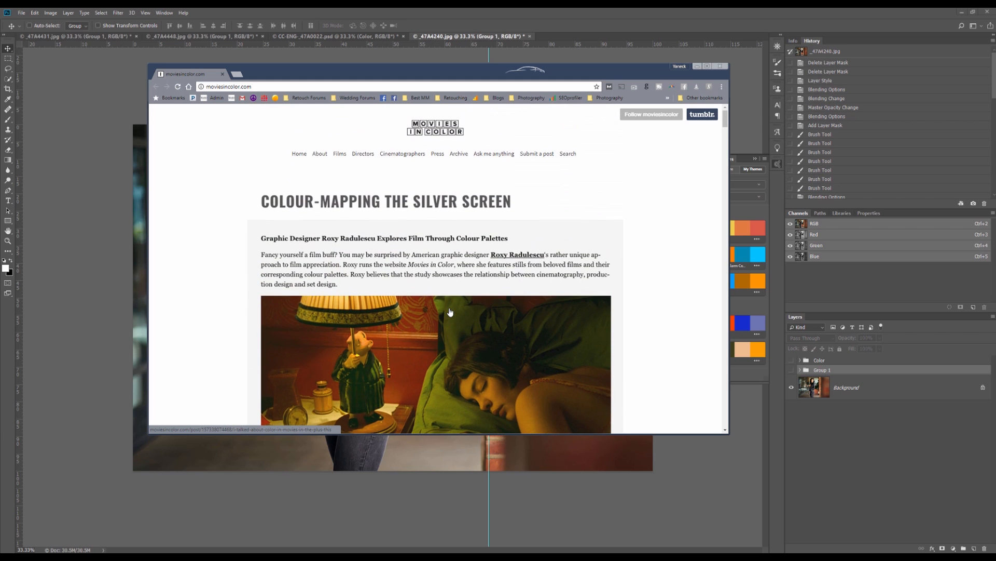
scroll(454, 363, "down", 3)
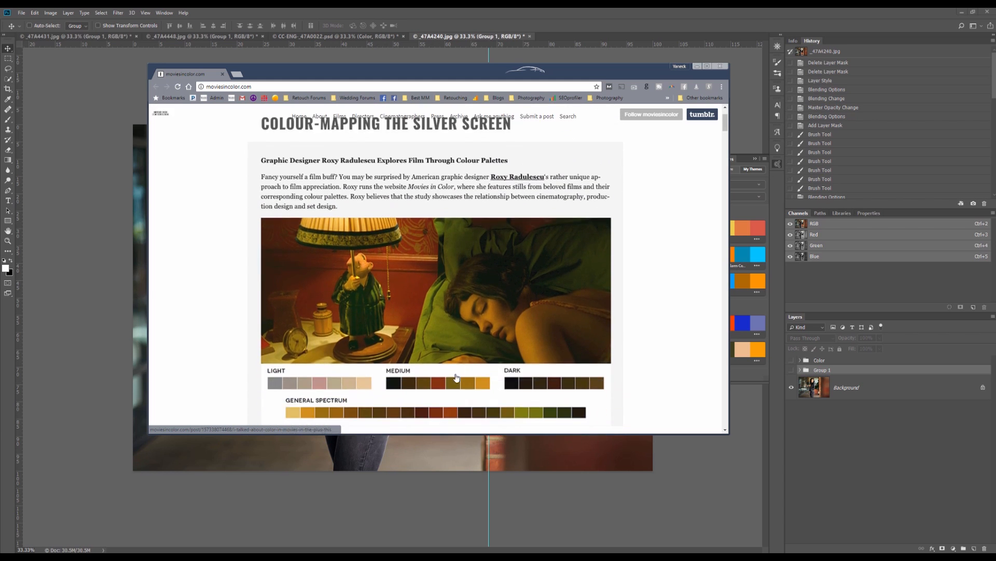
scroll(456, 378, "down", 1)
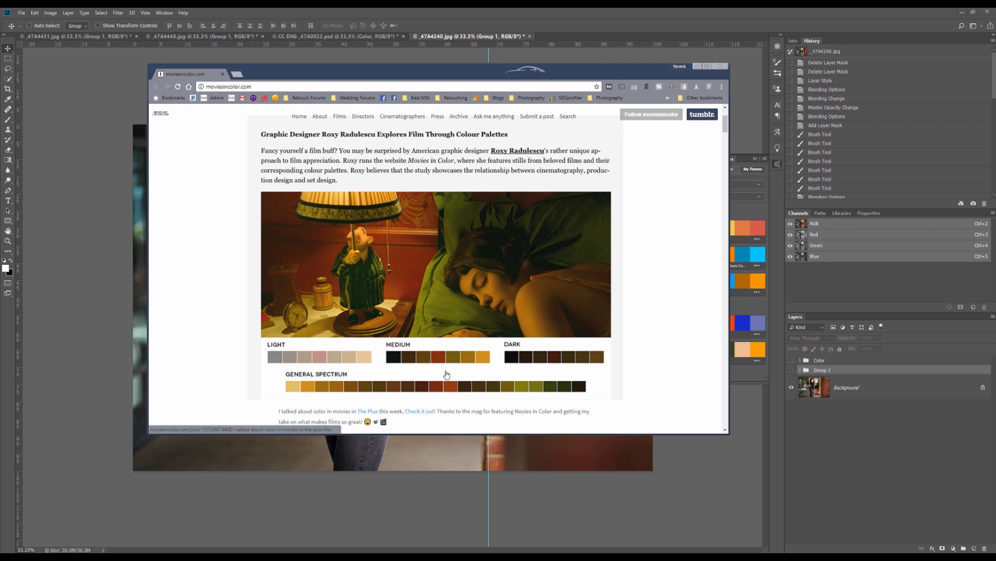
scroll(447, 363, "down", 1)
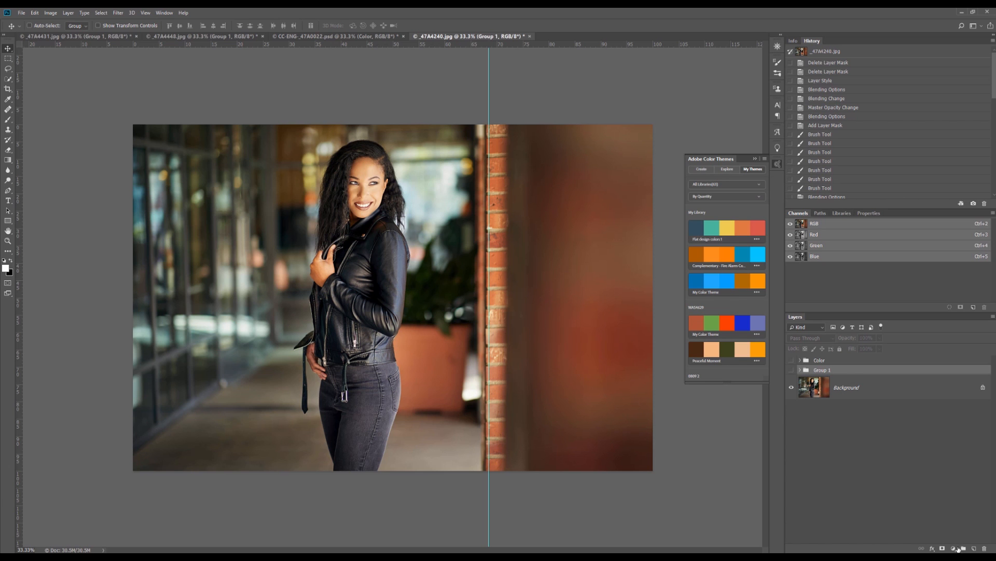
Place Photoshop beside the browser and add a solid color fill above Group 1, sampling pink c08f83 from the film's Light palette
double_click(653, 9)
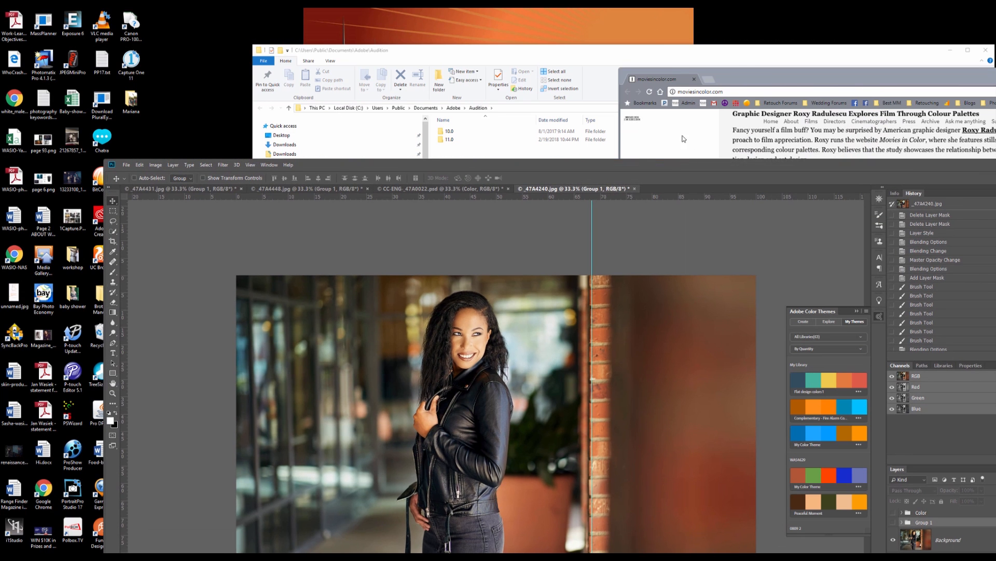
left_click_drag(717, 168, 314, 25)
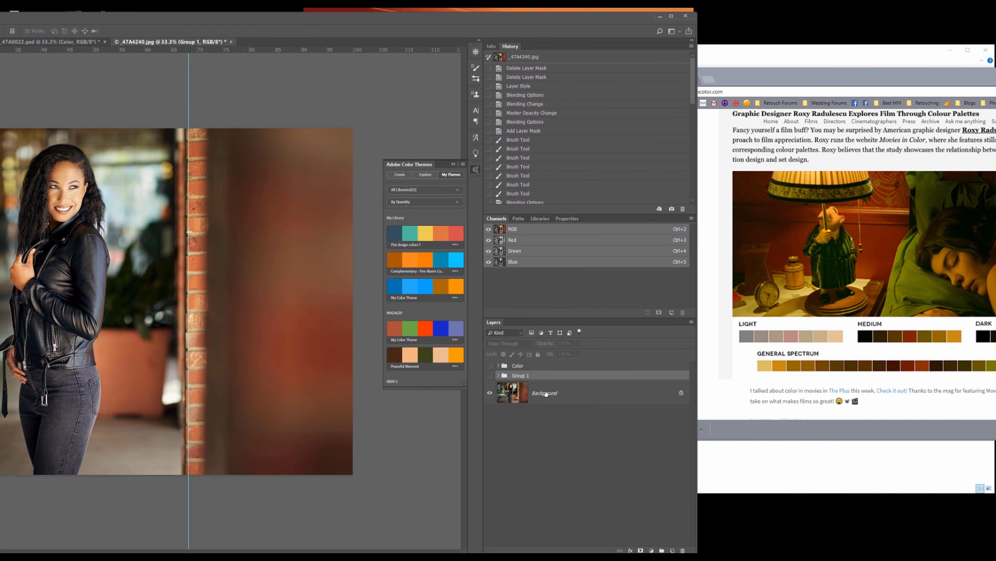
left_click(652, 550)
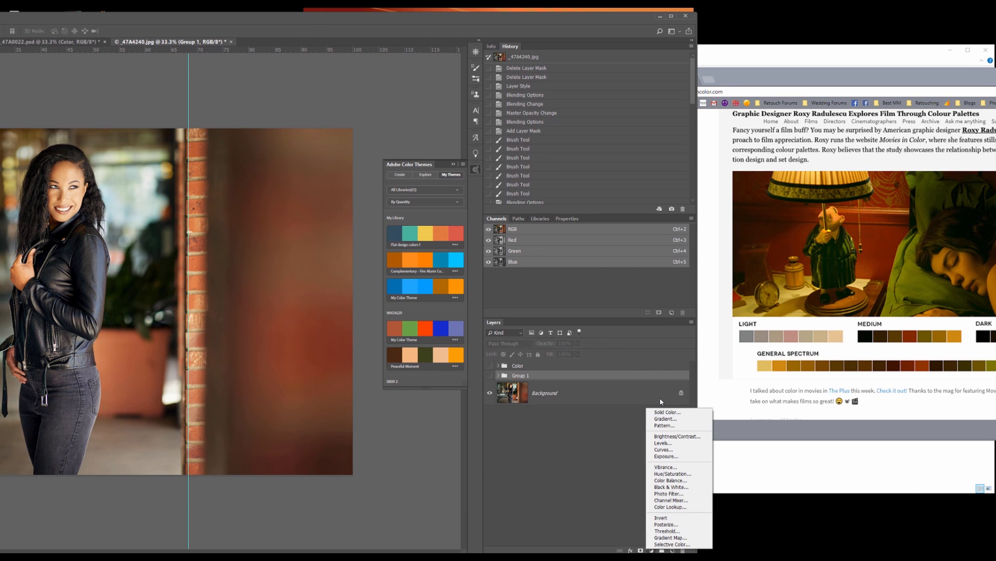
left_click(661, 413)
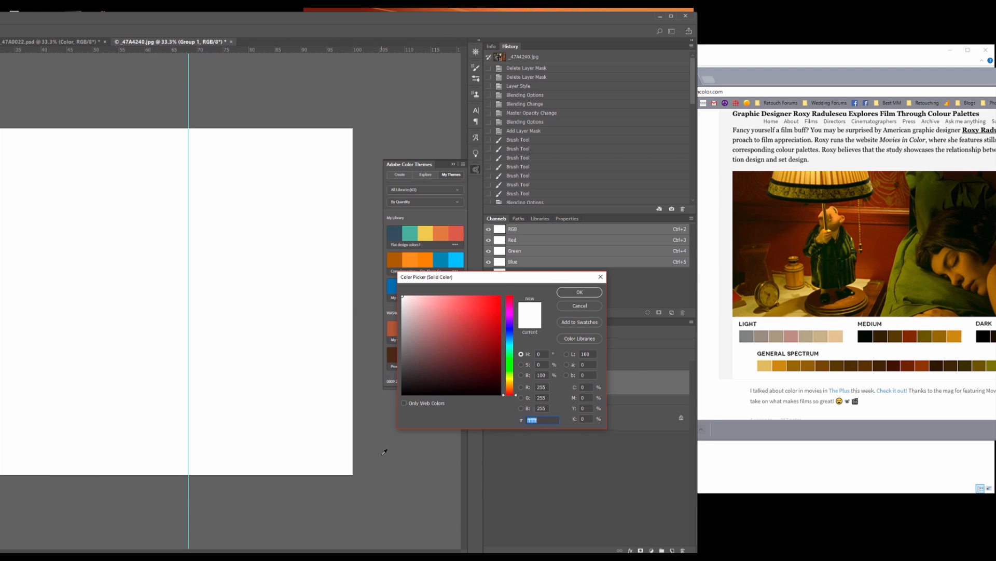
left_click_drag(382, 455, 792, 335)
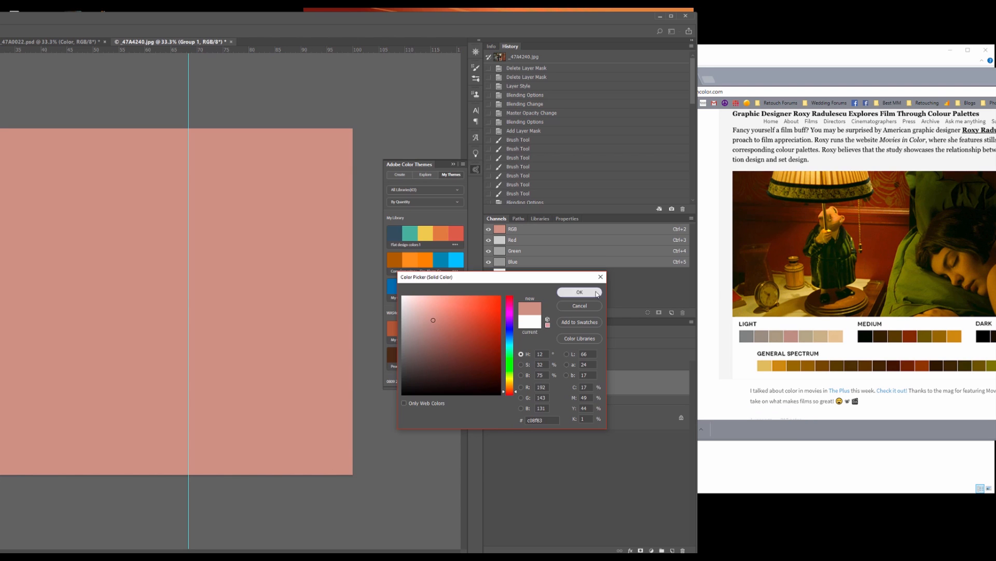
left_click(580, 292)
double_click(490, 17)
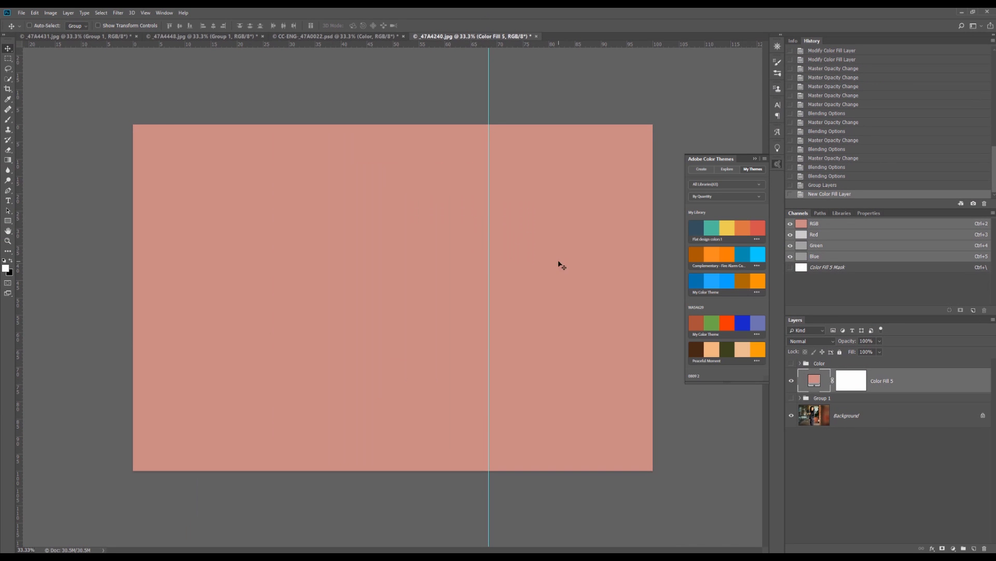
Limit the pink fill to the highlights with the Underlying Layer black slider split at 123 / 255, and set its opacity to 7%
double_click(934, 379)
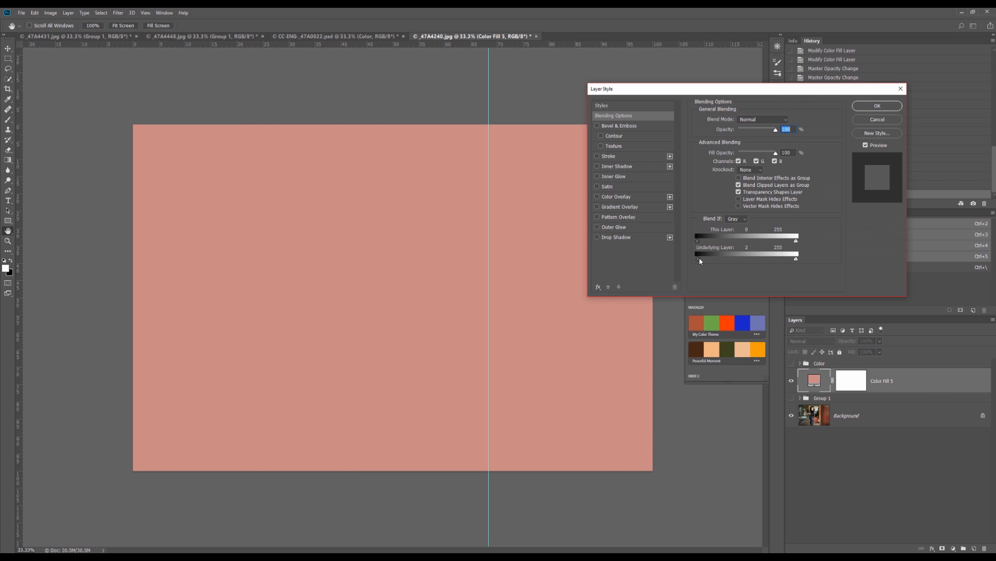
left_click_drag(700, 258, 794, 260)
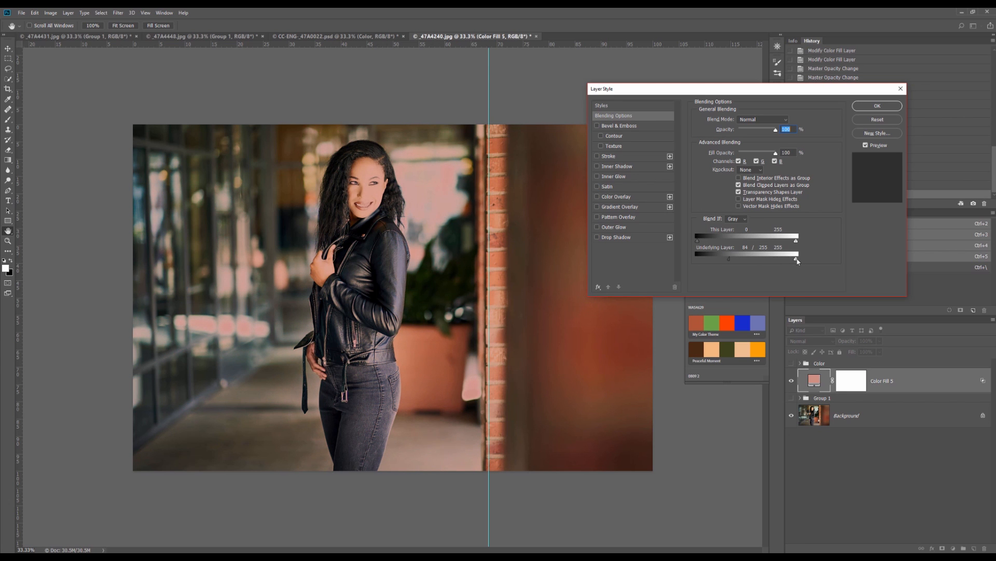
left_click_drag(728, 259, 744, 259)
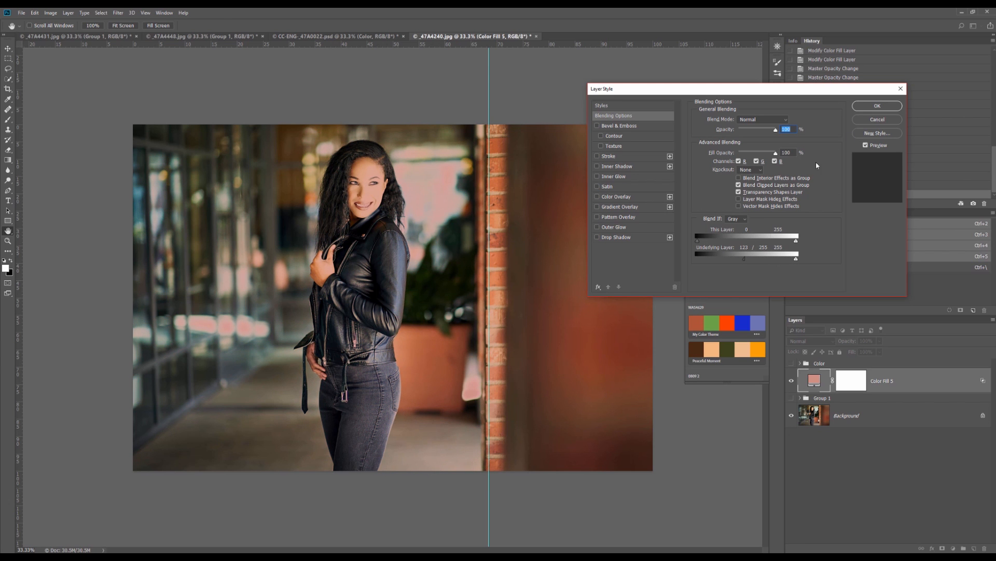
left_click(859, 108)
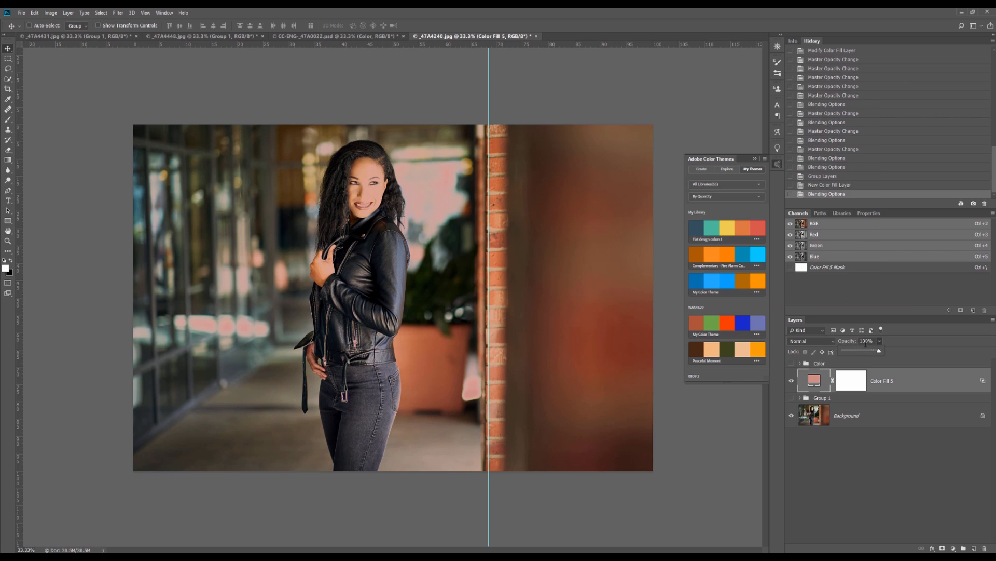
left_click_drag(853, 352, 847, 352)
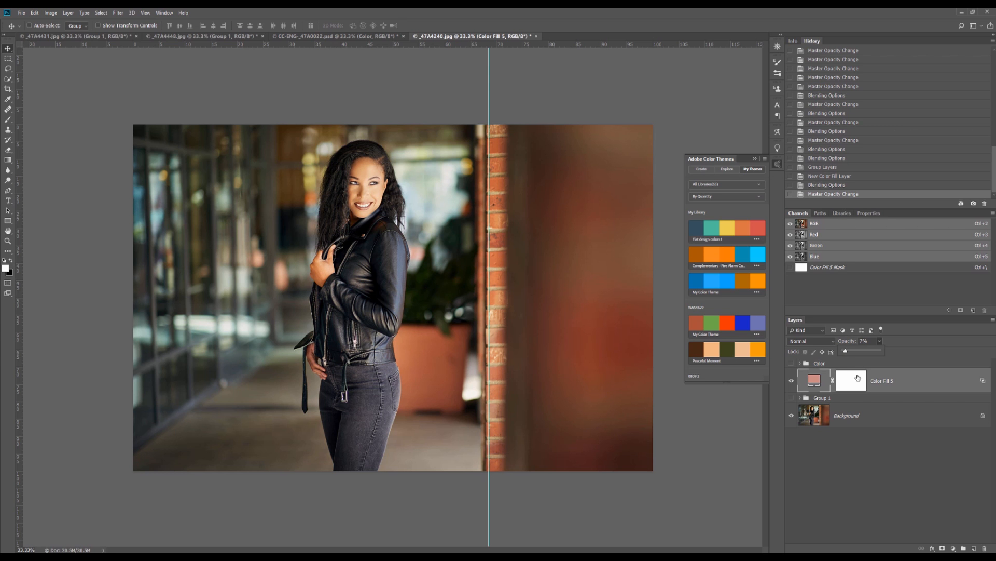
Add another solid color fill above the pink one, sampling brown 774703 from the film's General Spectrum palette in the browser
left_click_drag(659, 14, 357, 21)
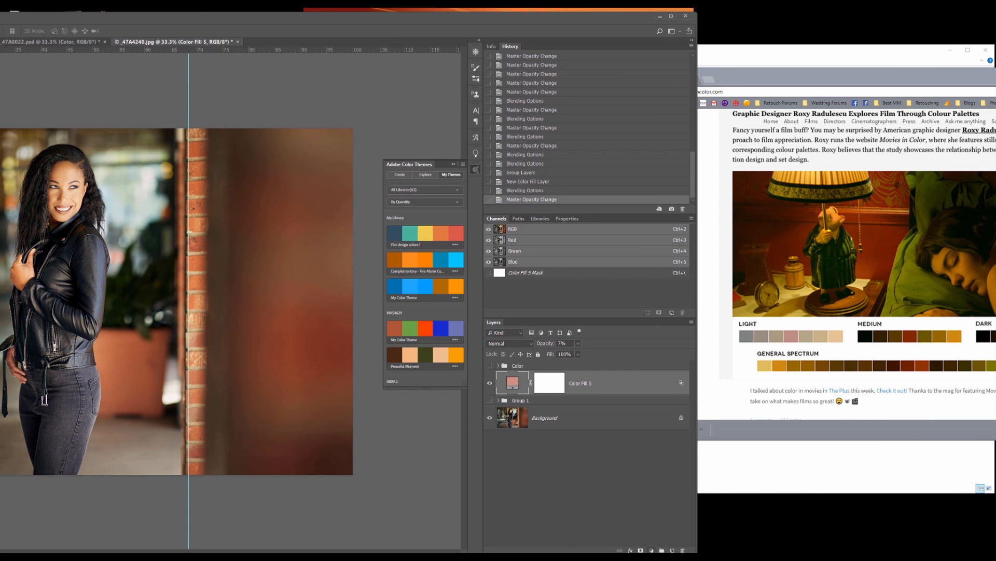
left_click(652, 550)
left_click(685, 416)
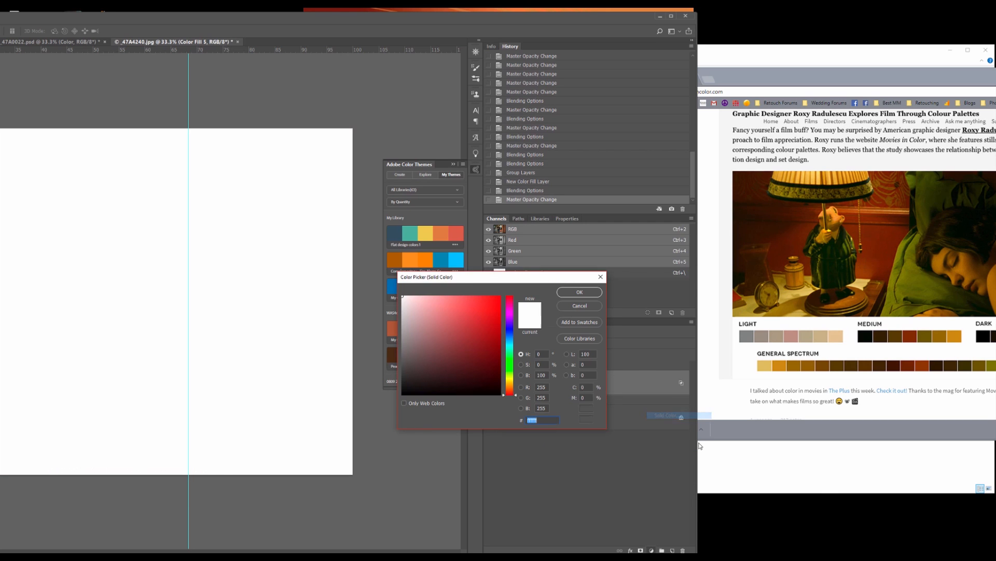
left_click(425, 447)
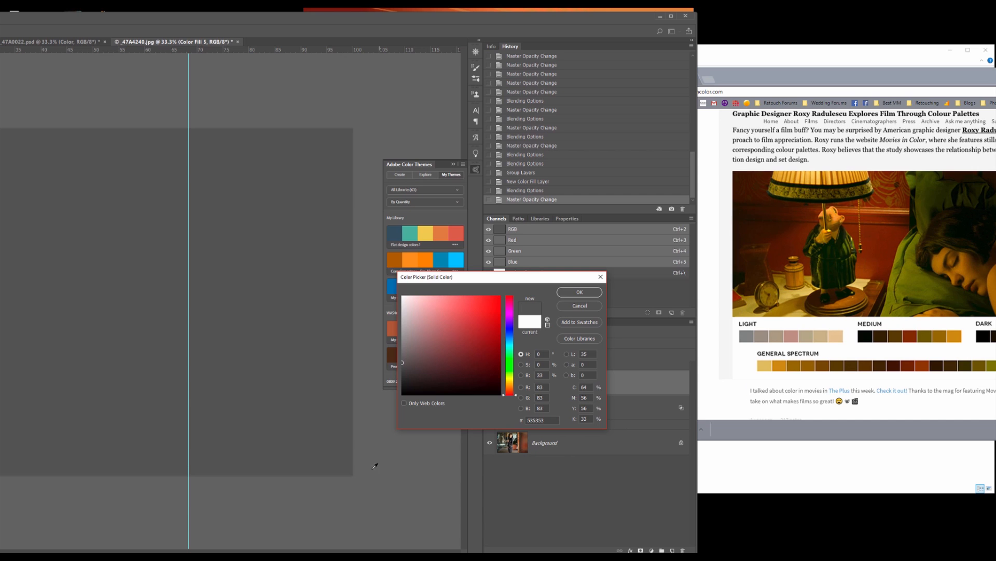
left_click_drag(393, 471, 821, 367)
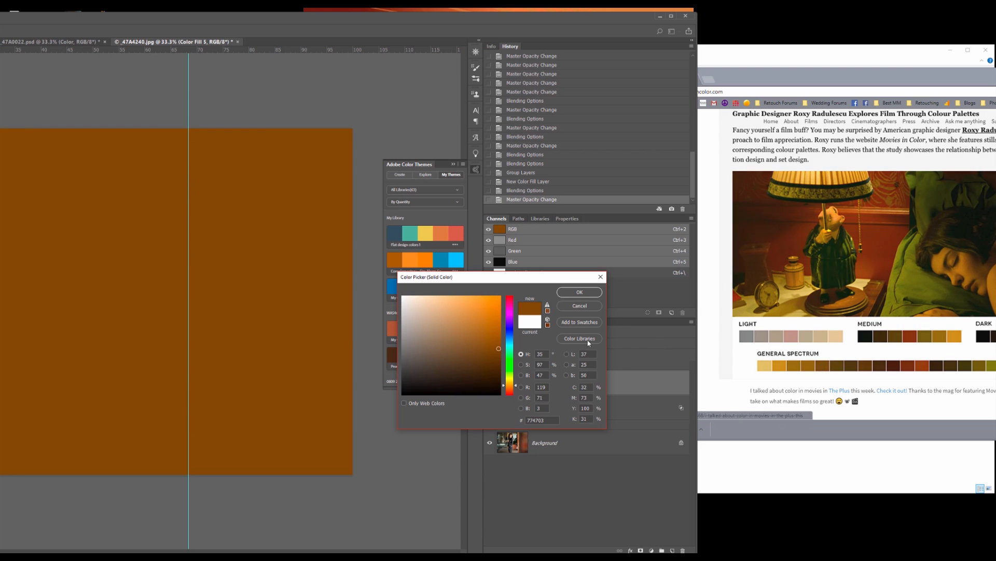
left_click(580, 292)
double_click(416, 21)
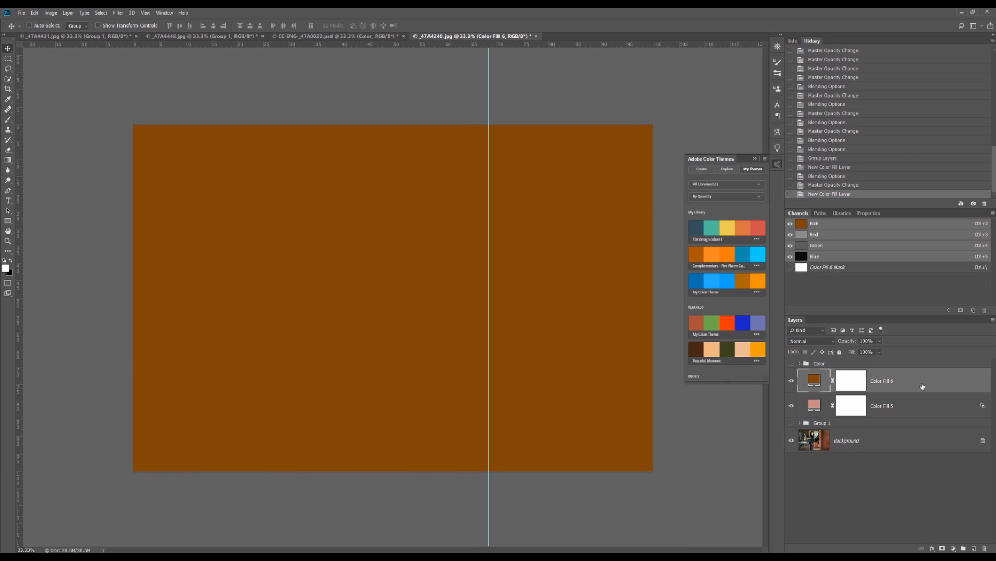
Limit the brown fill to the shadows with the Underlying Layer white slider split at 0 / 156, and set its opacity to 17%
double_click(942, 390)
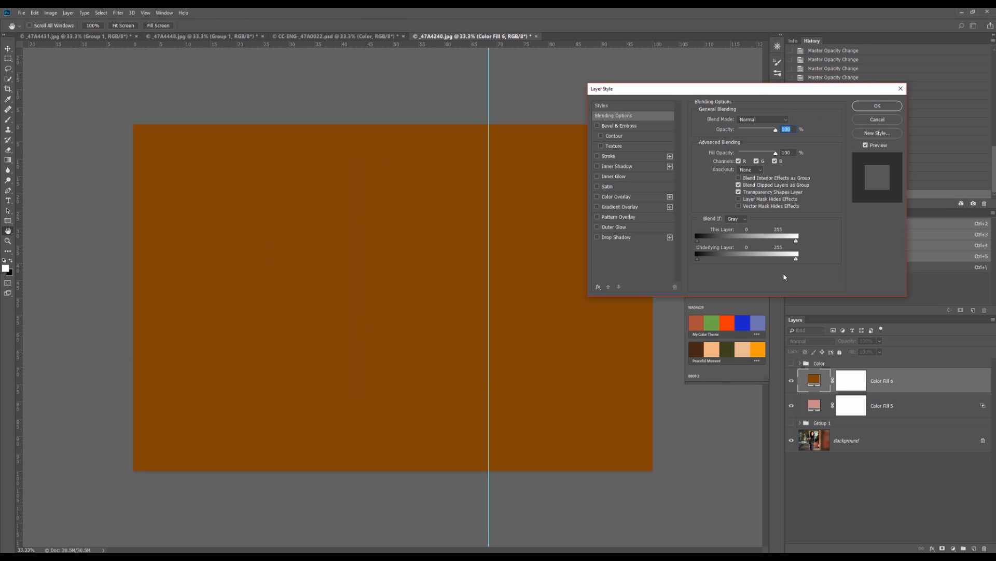
left_click_drag(796, 258, 758, 255)
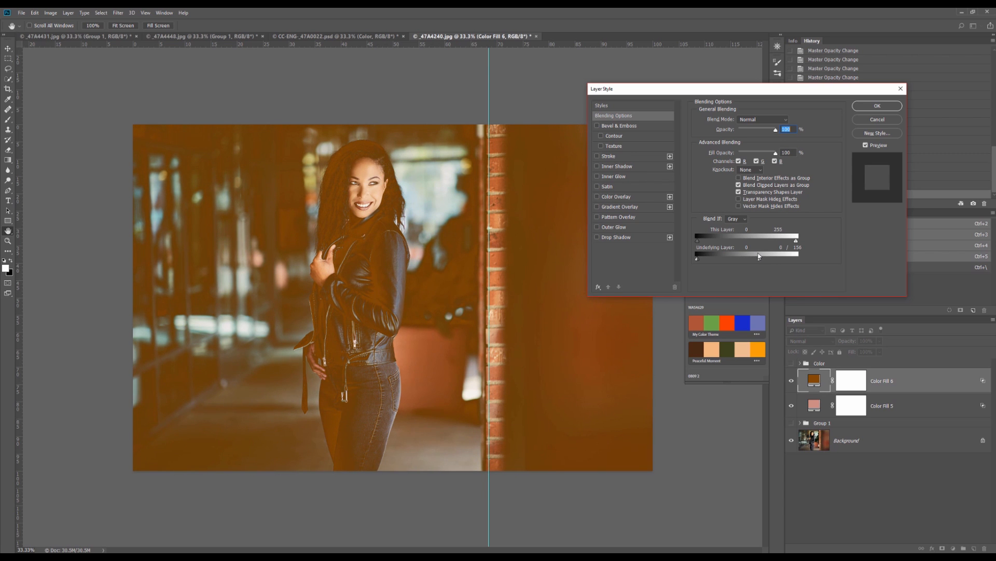
left_click(876, 106)
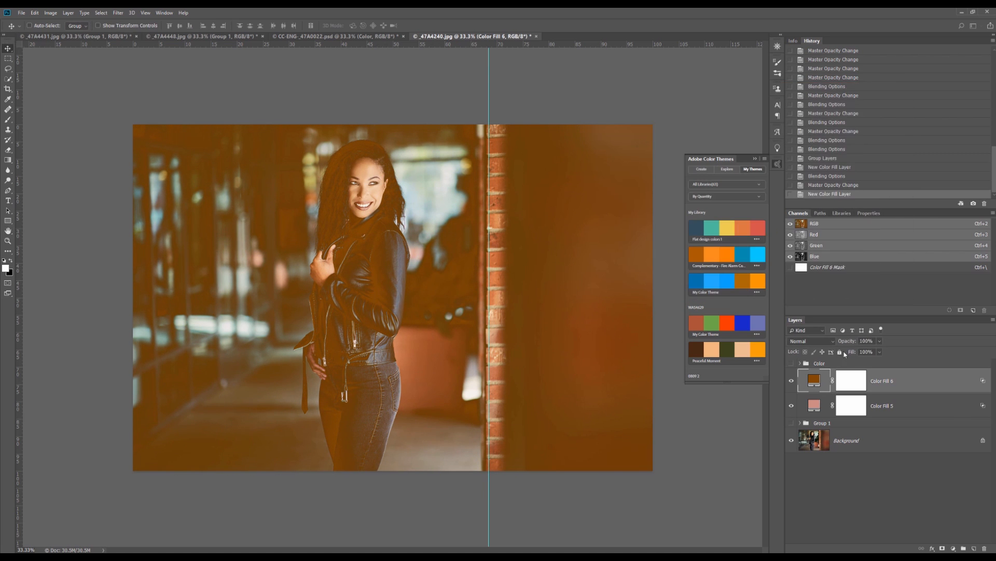
left_click(879, 341)
left_click_drag(879, 351, 850, 351)
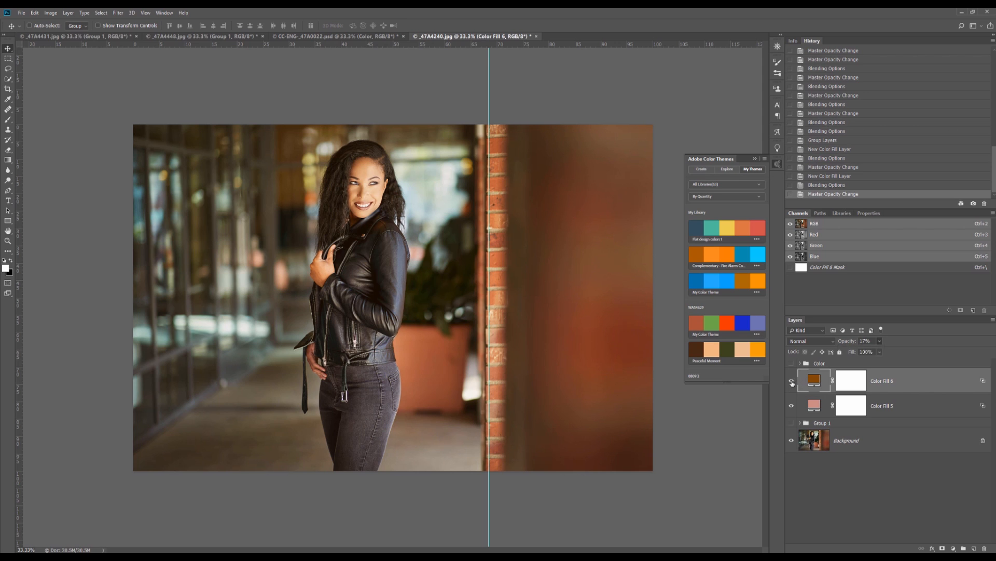
left_click(792, 381)
left_click(791, 381)
Try the Color blend mode on the brown fill and switch it to Soft Light
left_click(808, 344)
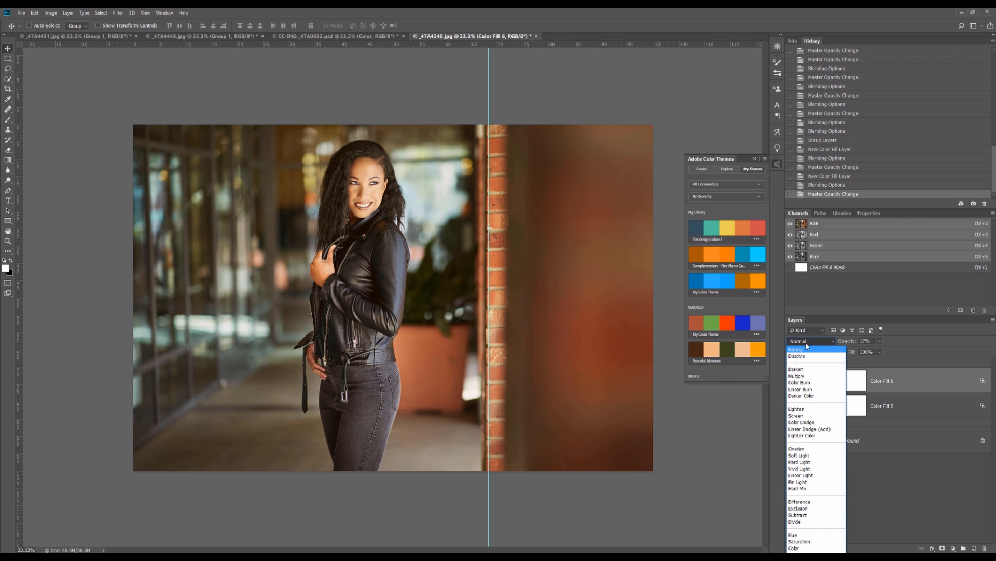
left_click(807, 548)
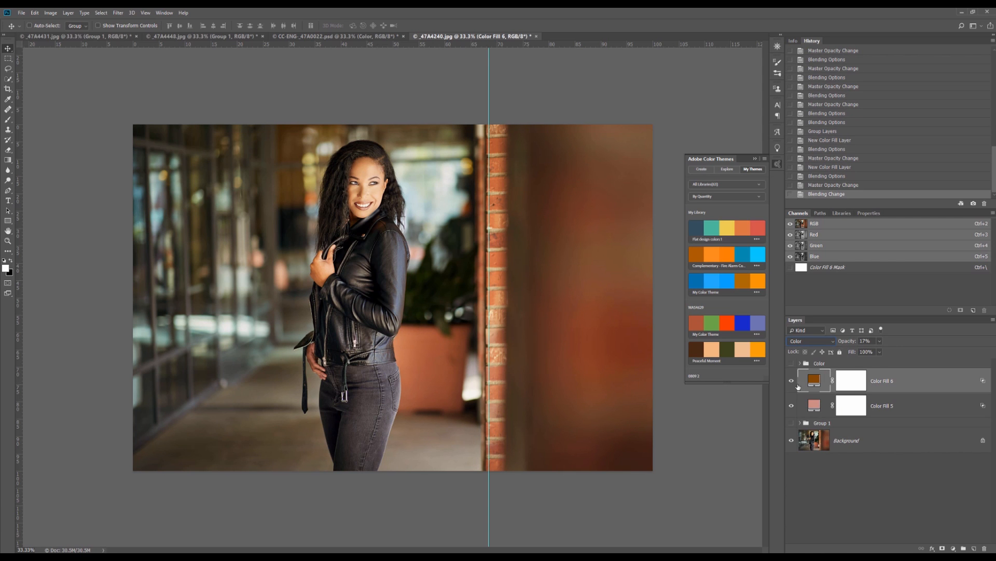
left_click(799, 345)
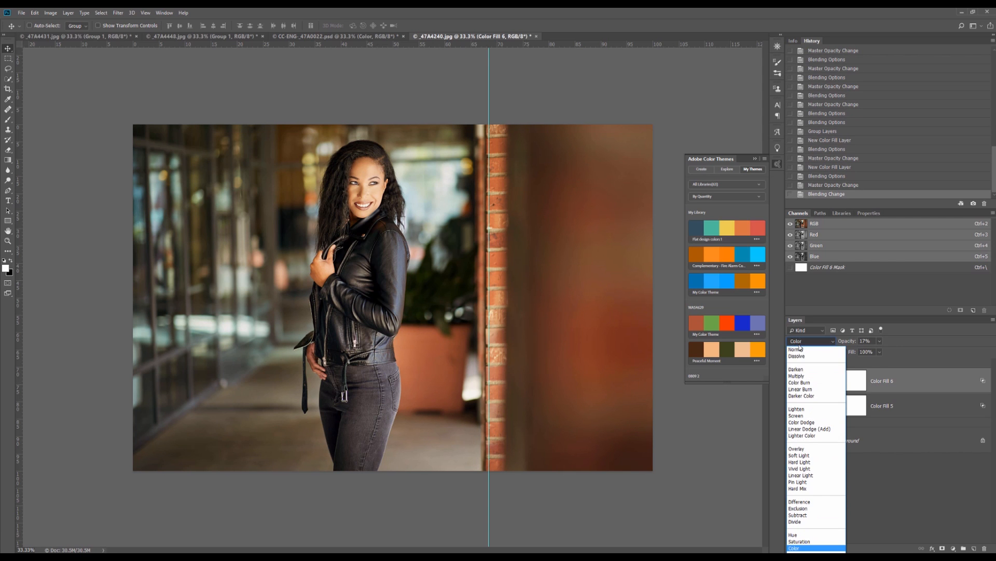
left_click(799, 455)
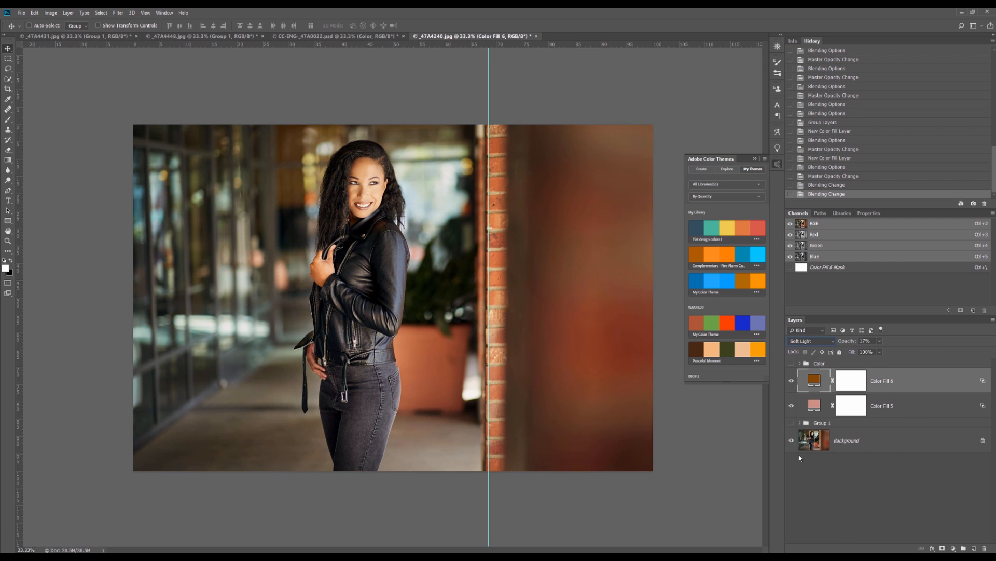